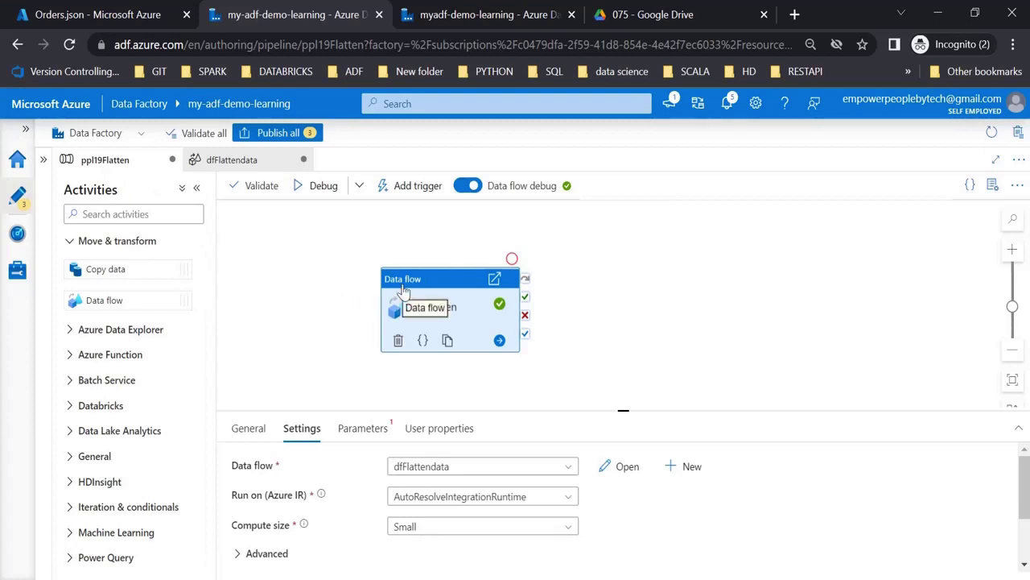
# Step: Open the dfFlattendata data flow, glance at the source JSON files, and review the projected columns of ReadJsonFile
pyautogui.click(232, 161)
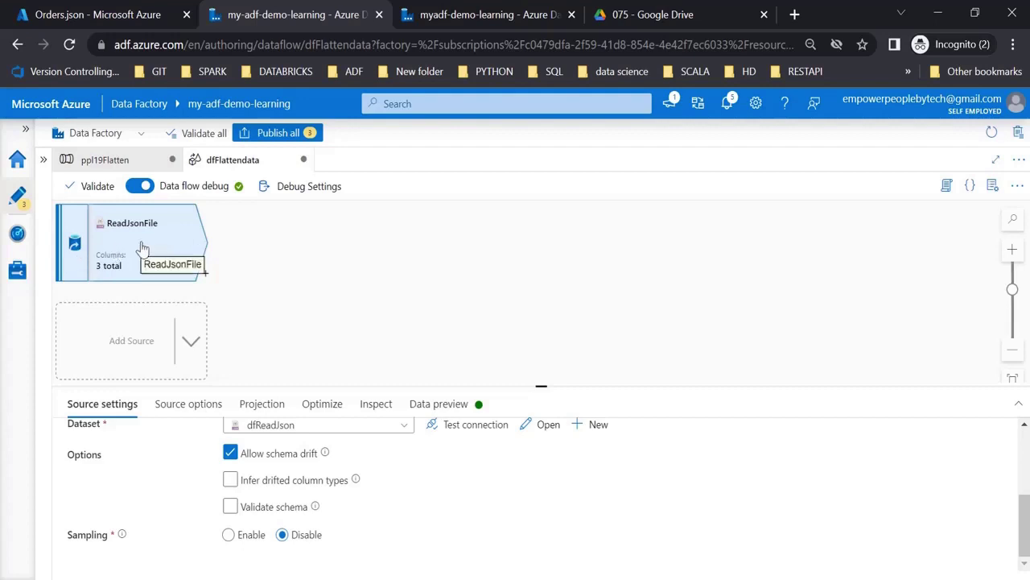
pyautogui.click(624, 24)
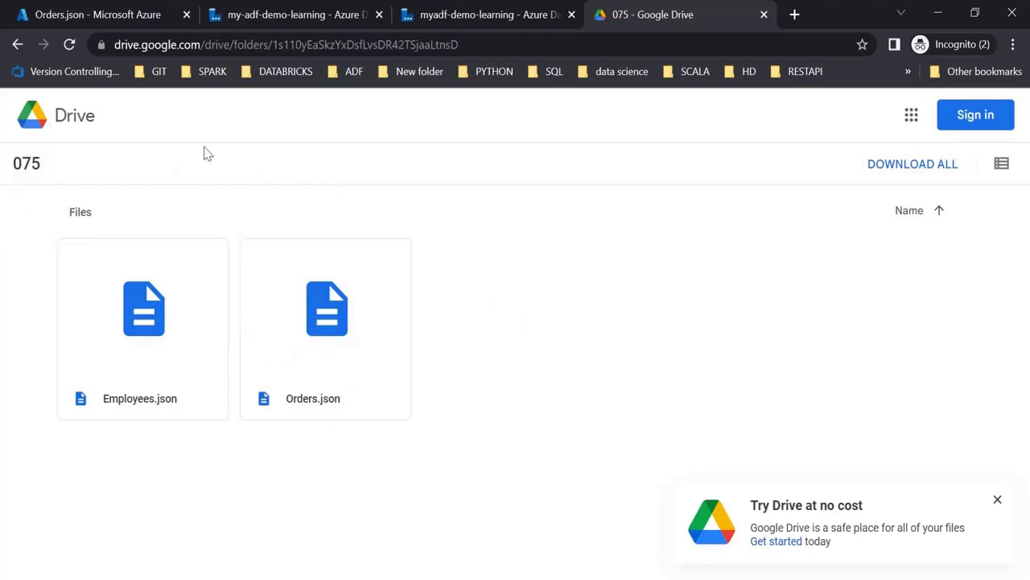
pyautogui.click(74, 16)
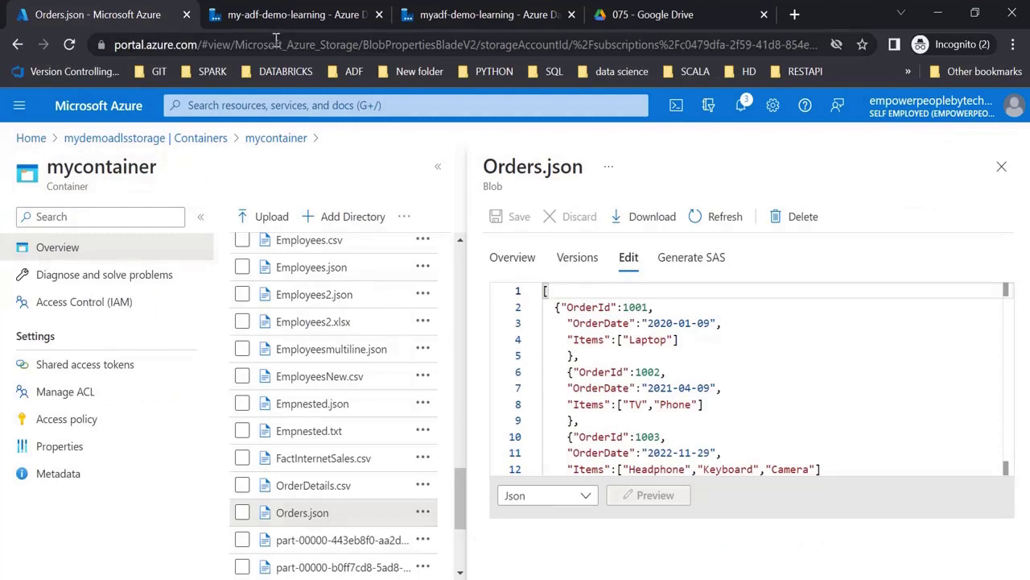
pyautogui.click(272, 16)
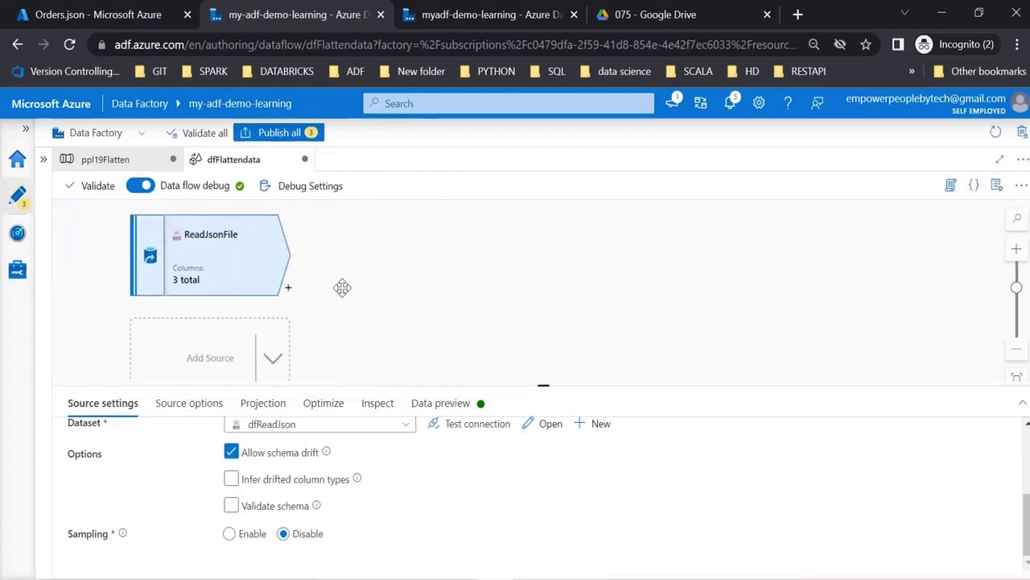
pyautogui.click(264, 404)
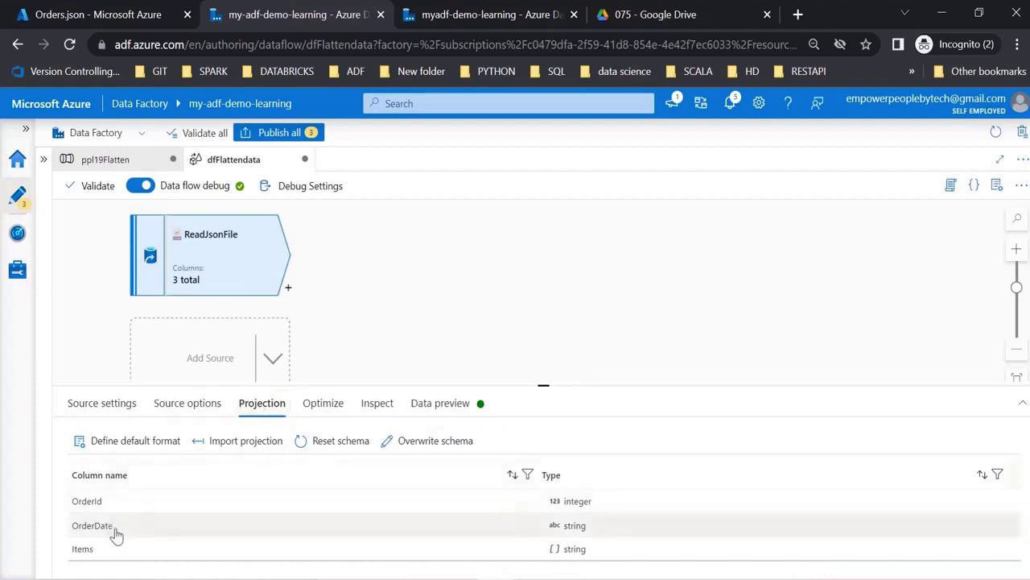
# Step: Examine the OrderId, OrderDate and Items array of each order in the Orders.json blob
pyautogui.click(45, 16)
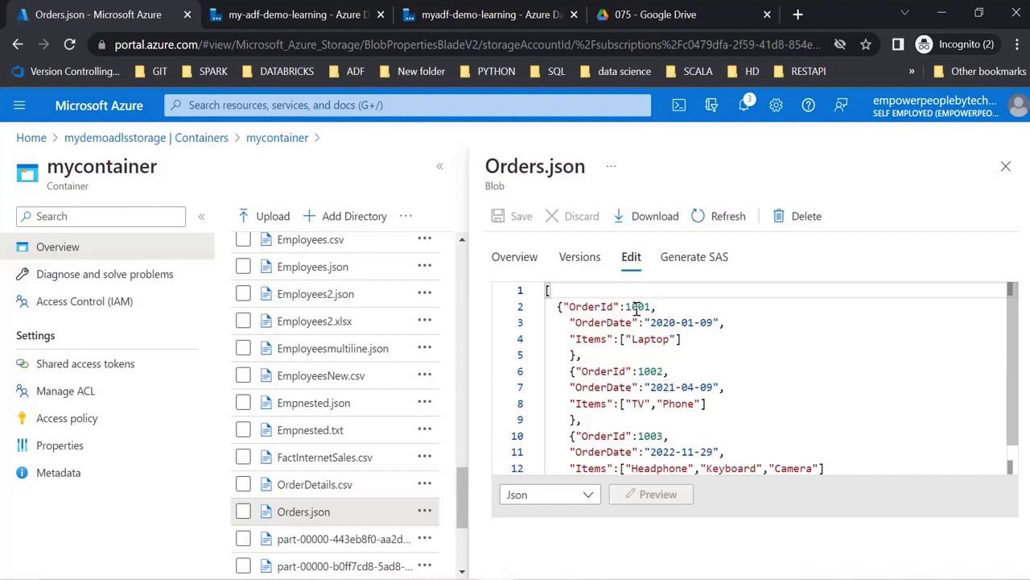
pyautogui.click(664, 375)
pyautogui.click(651, 439)
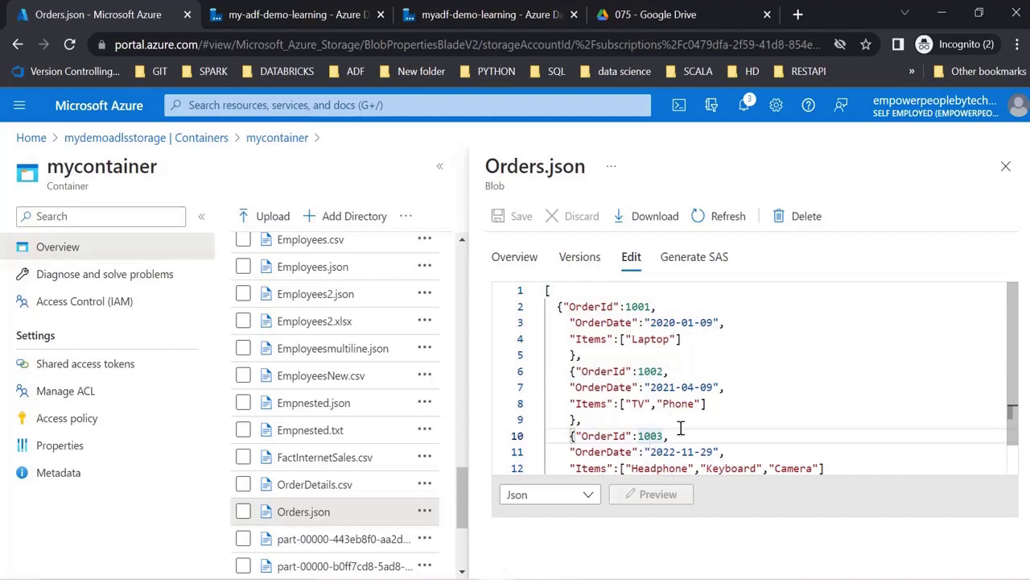
pyautogui.click(578, 305)
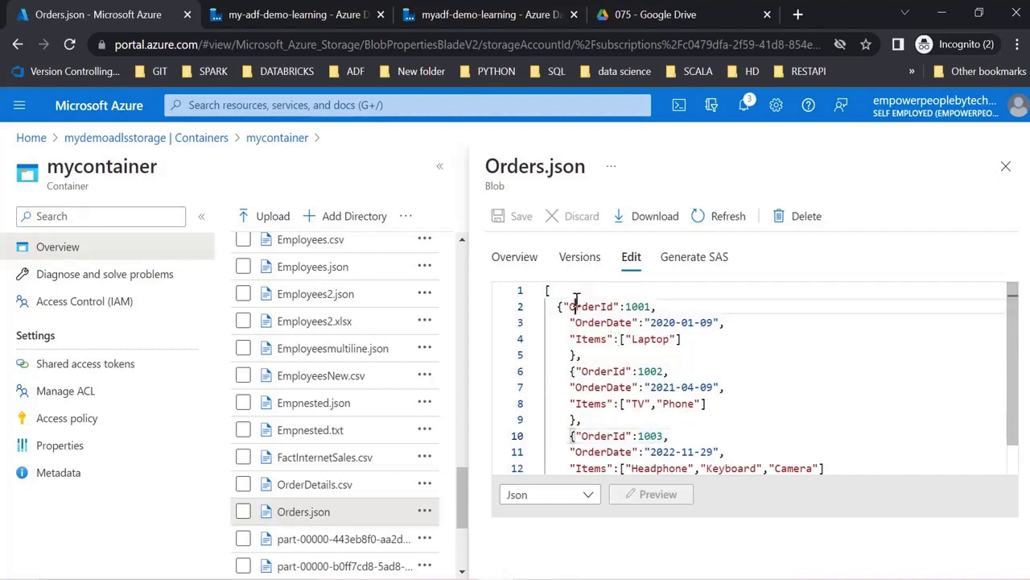
pyautogui.click(604, 324)
pyautogui.click(593, 351)
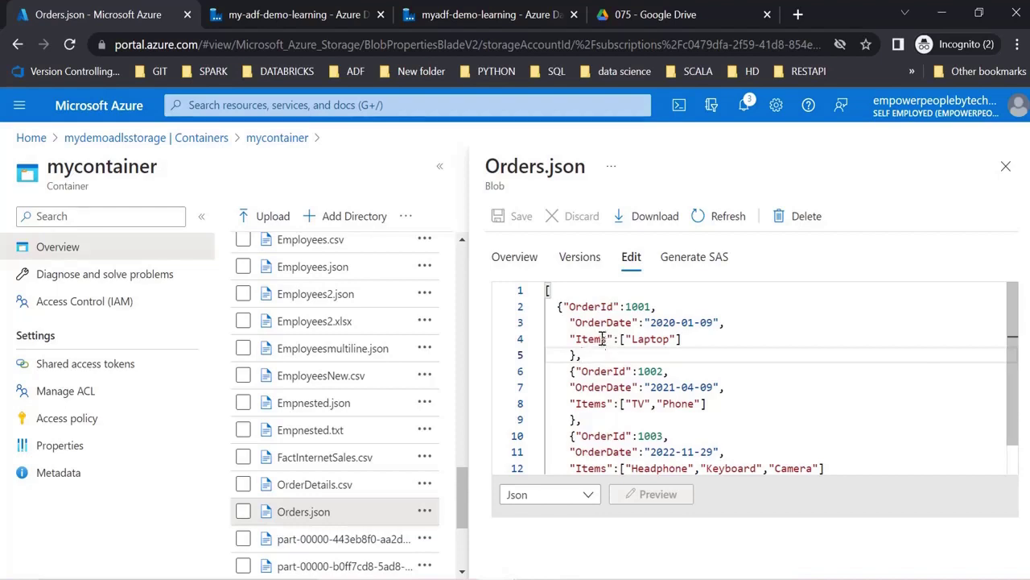
pyautogui.doubleClick(652, 339)
pyautogui.click(660, 372)
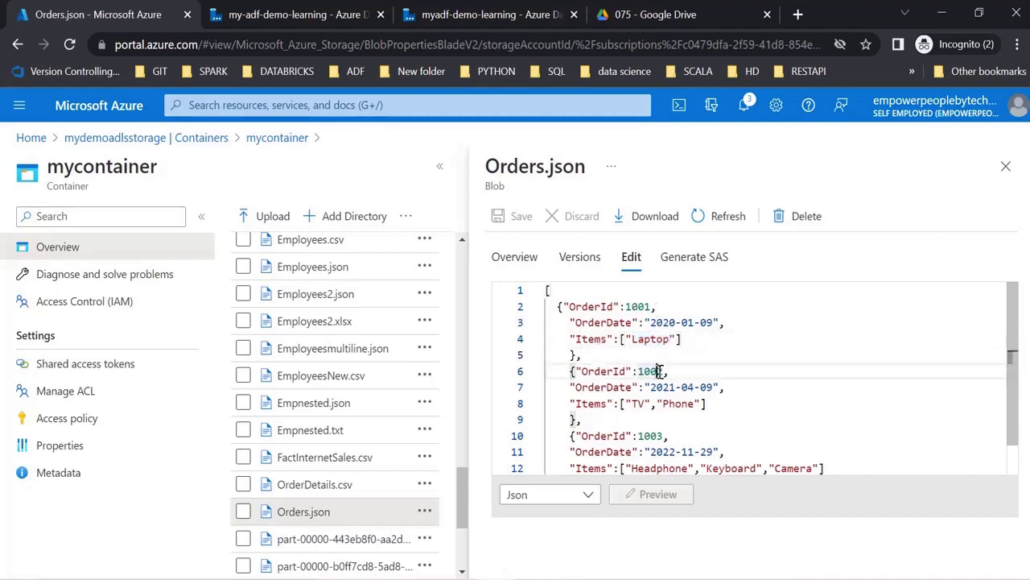
pyautogui.moveTo(632, 403); pyautogui.dragTo(675, 403)
pyautogui.scroll(-1, 676, 411)
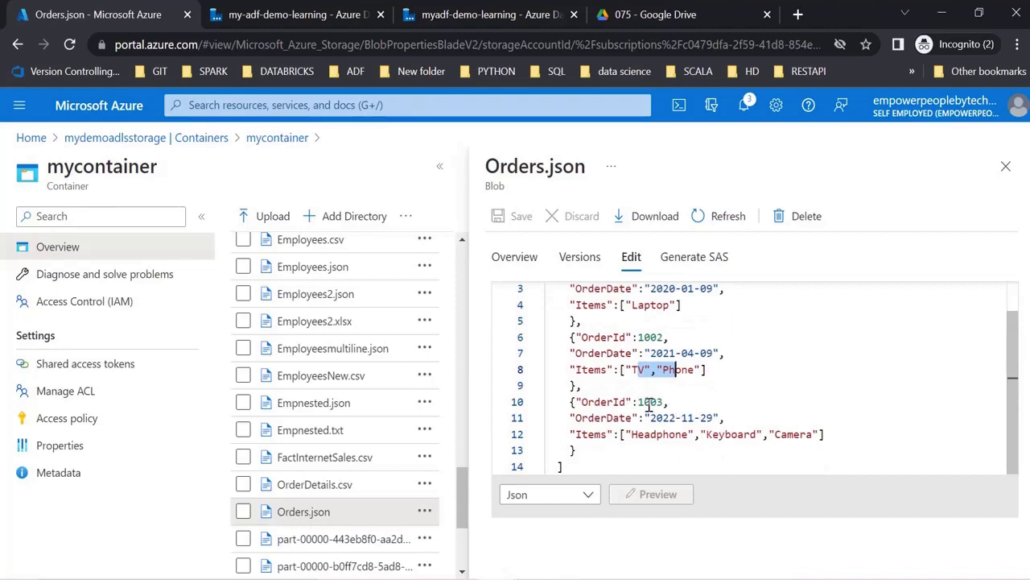
pyautogui.click(643, 402)
pyautogui.click(652, 434)
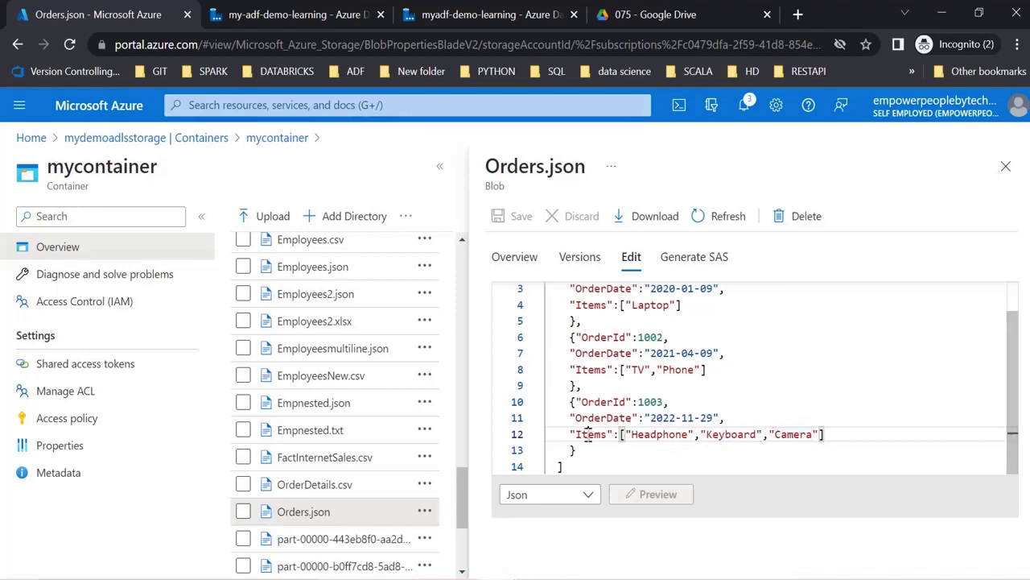
pyautogui.moveTo(588, 436); pyautogui.dragTo(823, 436)
pyautogui.click(741, 415)
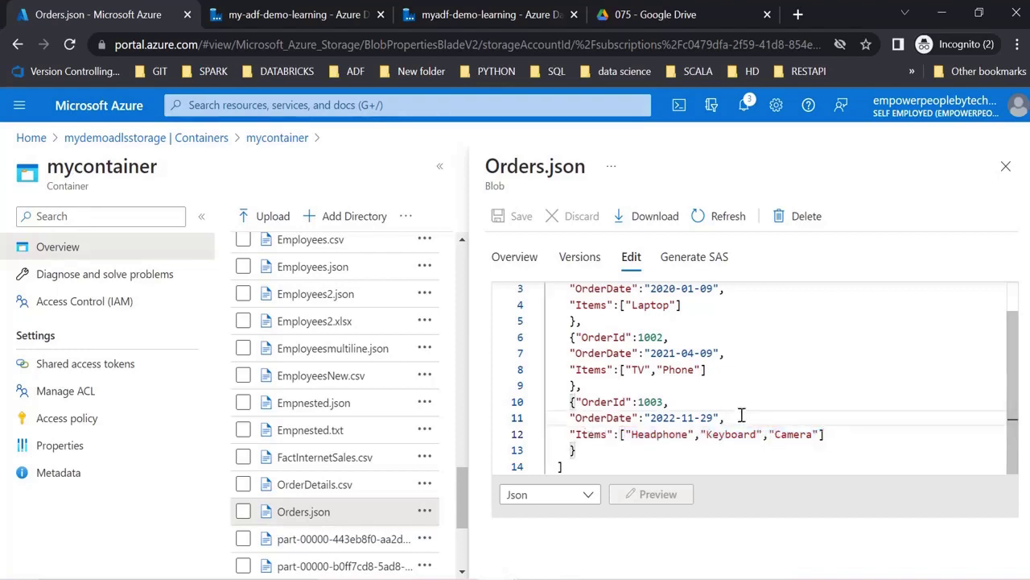
pyautogui.scroll(1, 740, 415)
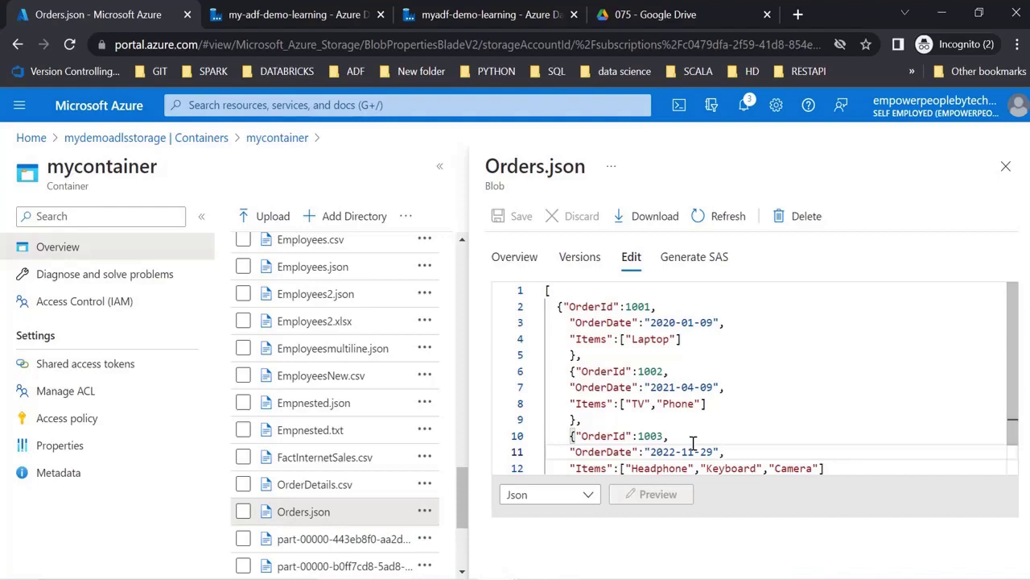
# Step: Enlarge the settings area of the dfFlattendata data flow and refresh the data preview of the ReadJsonFile source
pyautogui.click(290, 14)
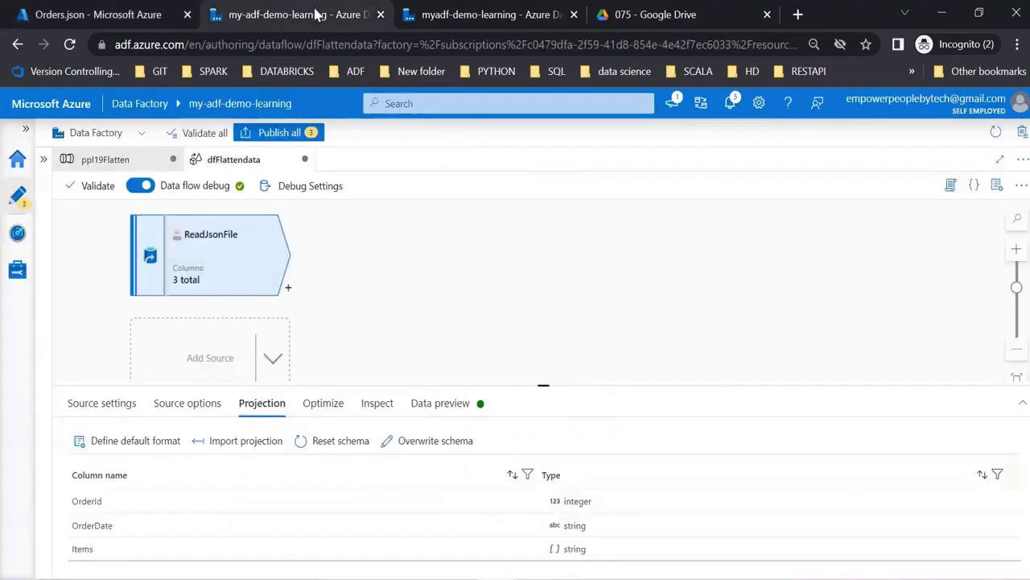
pyautogui.click(419, 403)
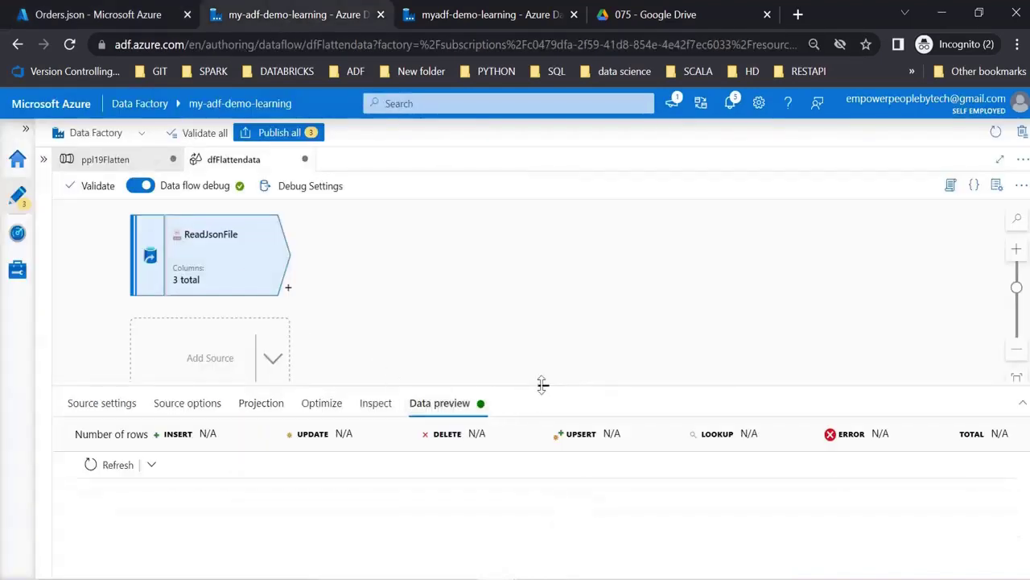
pyautogui.moveTo(543, 385); pyautogui.dragTo(561, 306)
pyautogui.click(113, 379)
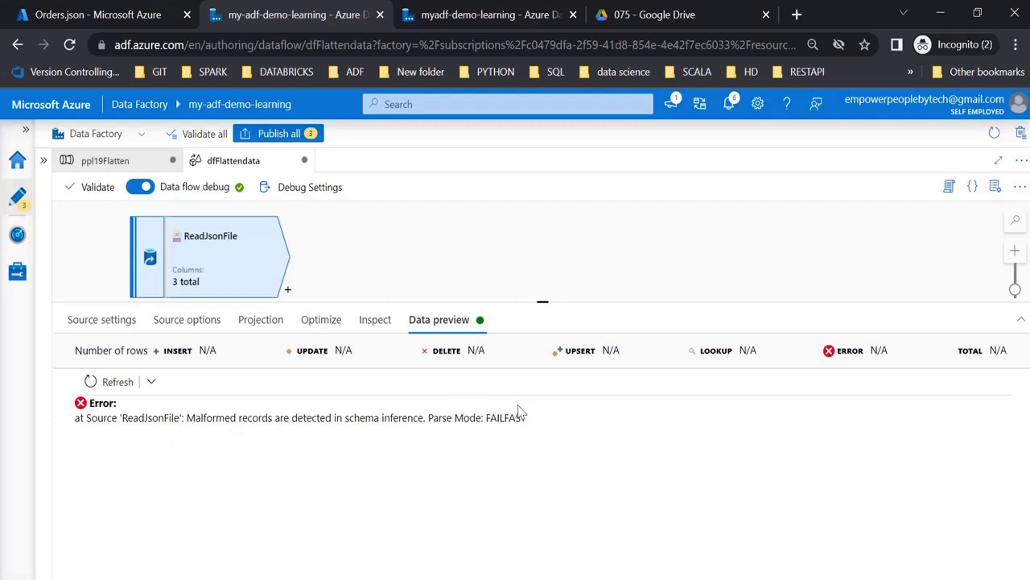
# Step: Check the structure of Orders.json and set the ReadJsonFile source's JSON document form to Array of documents
pyautogui.click(62, 24)
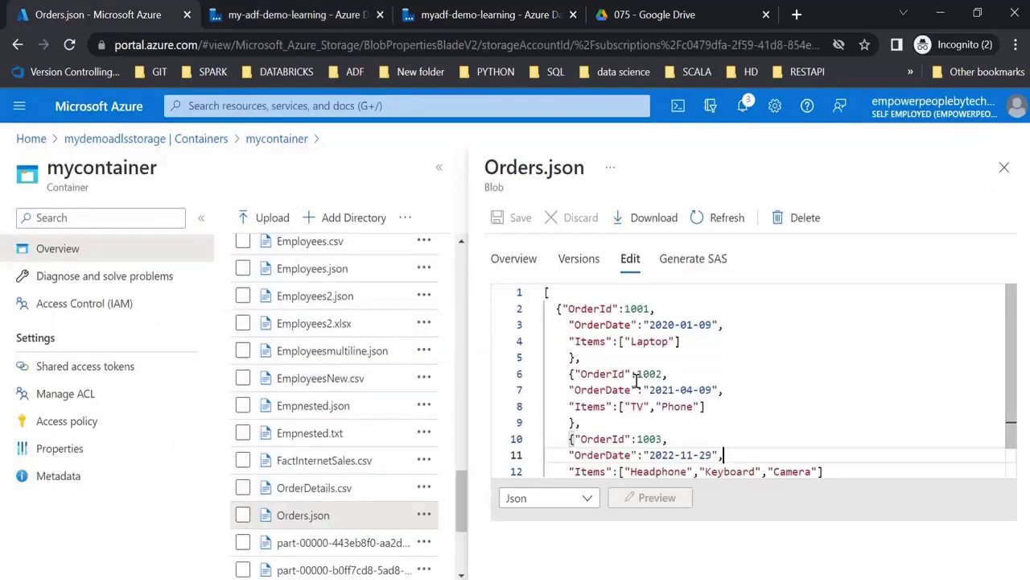
pyautogui.click(282, 14)
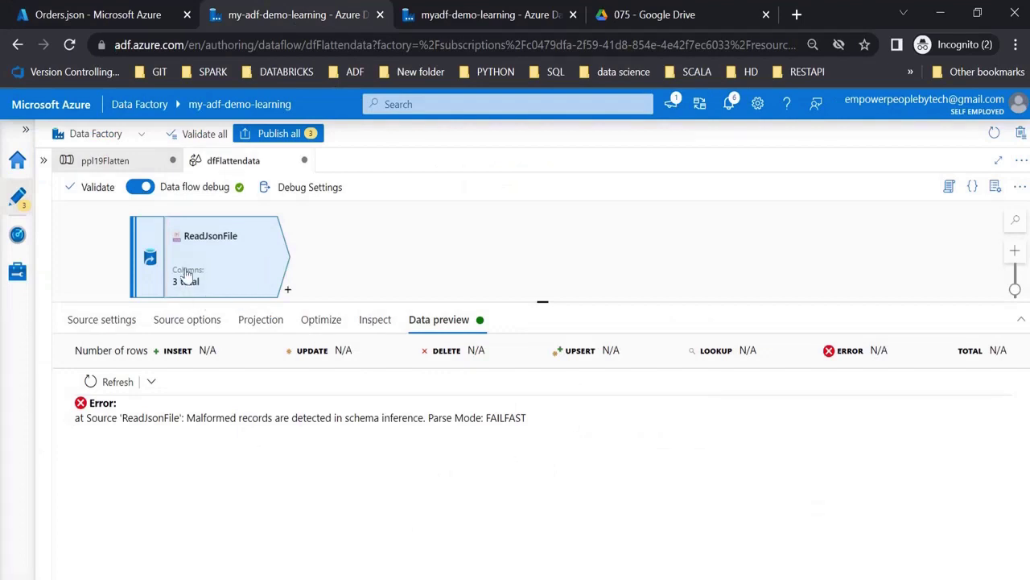
pyautogui.click(185, 320)
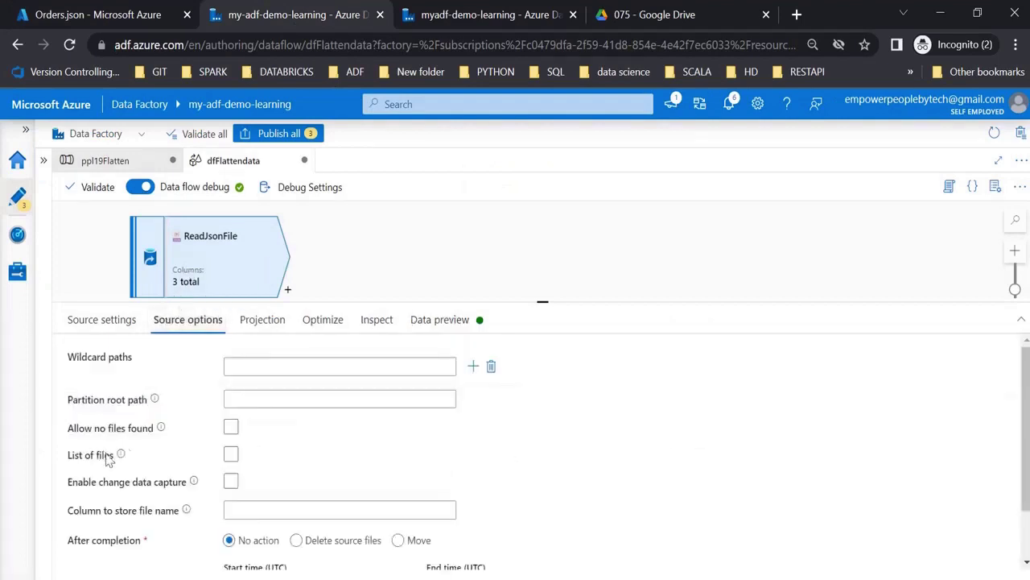
pyautogui.scroll(-1, 143, 425)
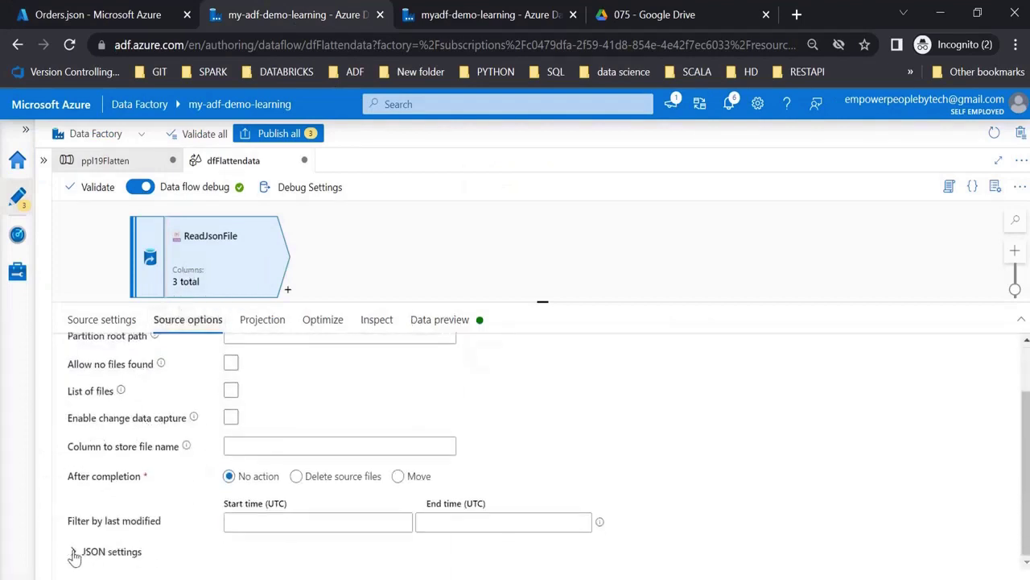
pyautogui.click(72, 553)
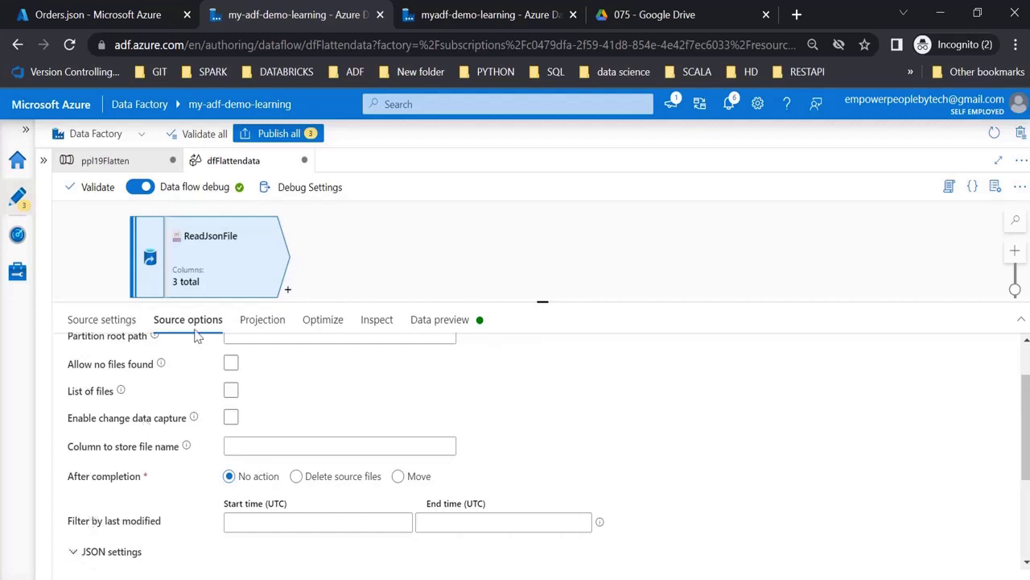
pyautogui.scroll(-1, 153, 427)
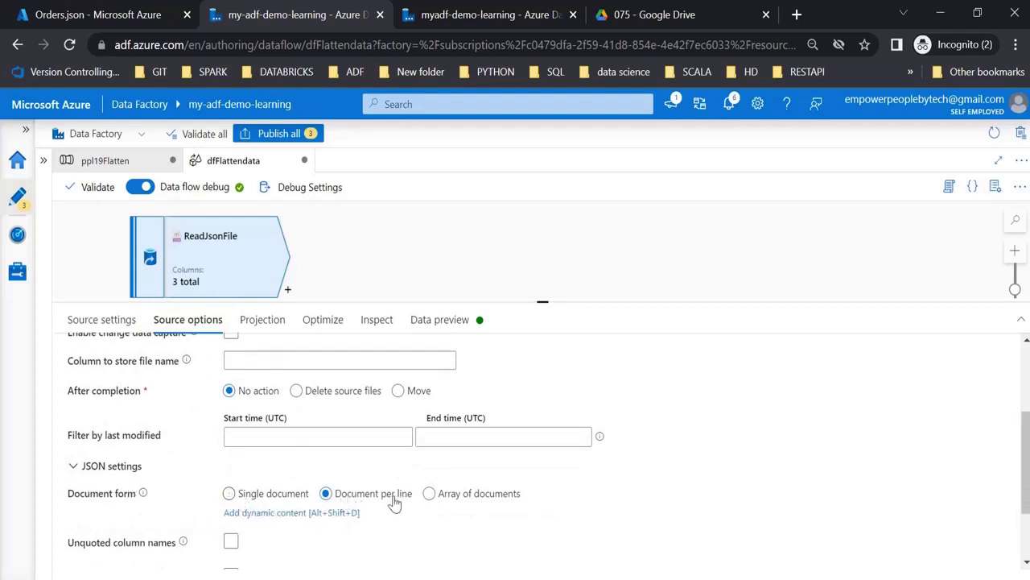
pyautogui.click(447, 497)
# Step: Review the Items arrays in Orders.json for orders 1001 and 1002
pyautogui.click(96, 14)
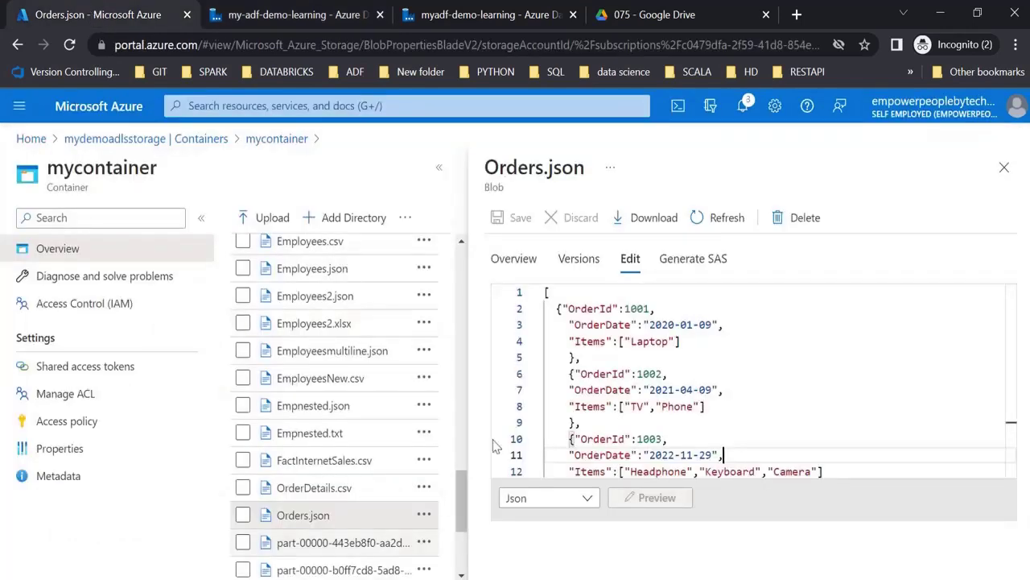
pyautogui.click(606, 342)
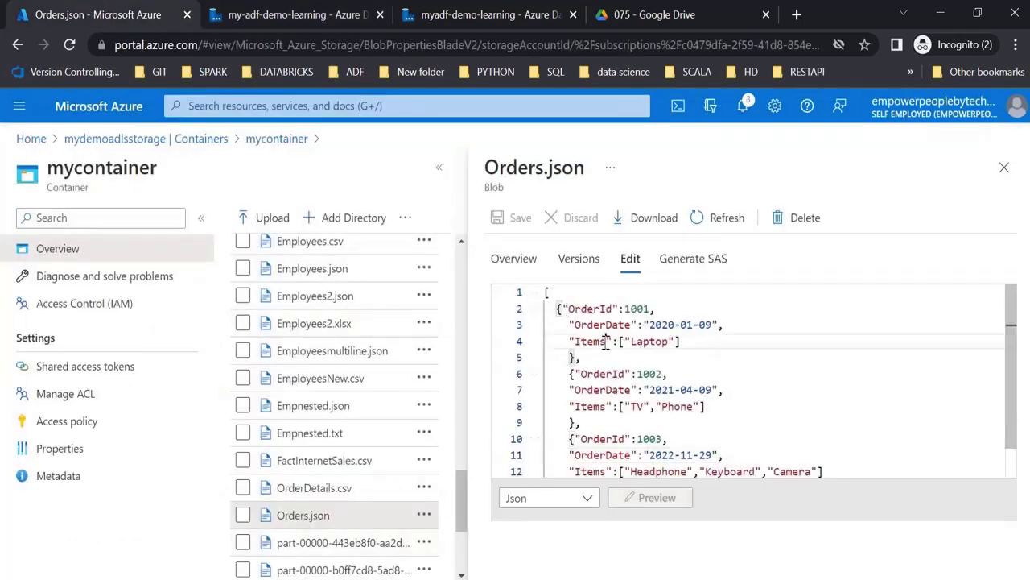
pyautogui.moveTo(618, 406); pyautogui.dragTo(710, 407)
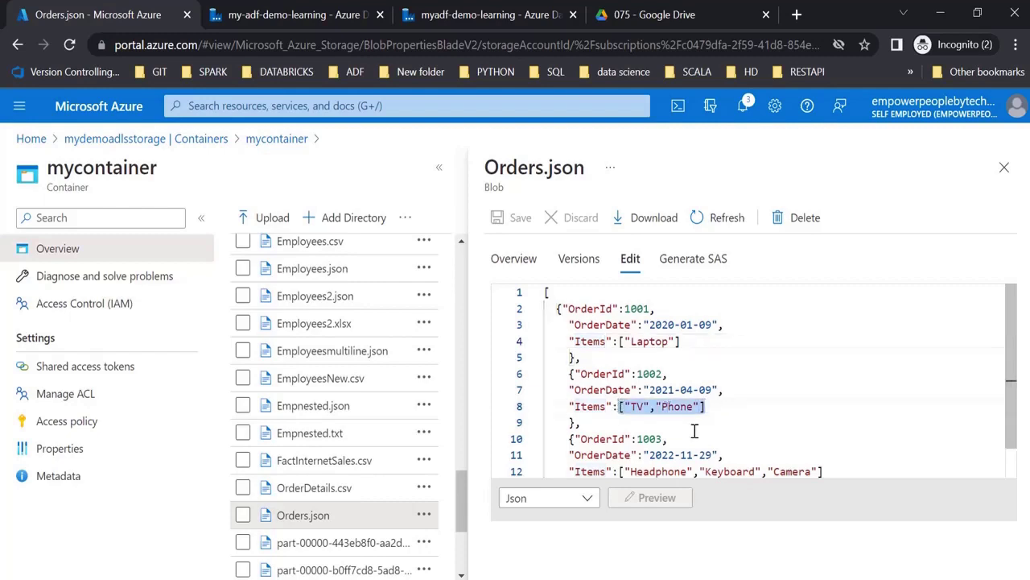
# Step: Refresh the ReadJsonFile data preview in the data flow and inspect the Items array of each of the three orders
pyautogui.click(278, 16)
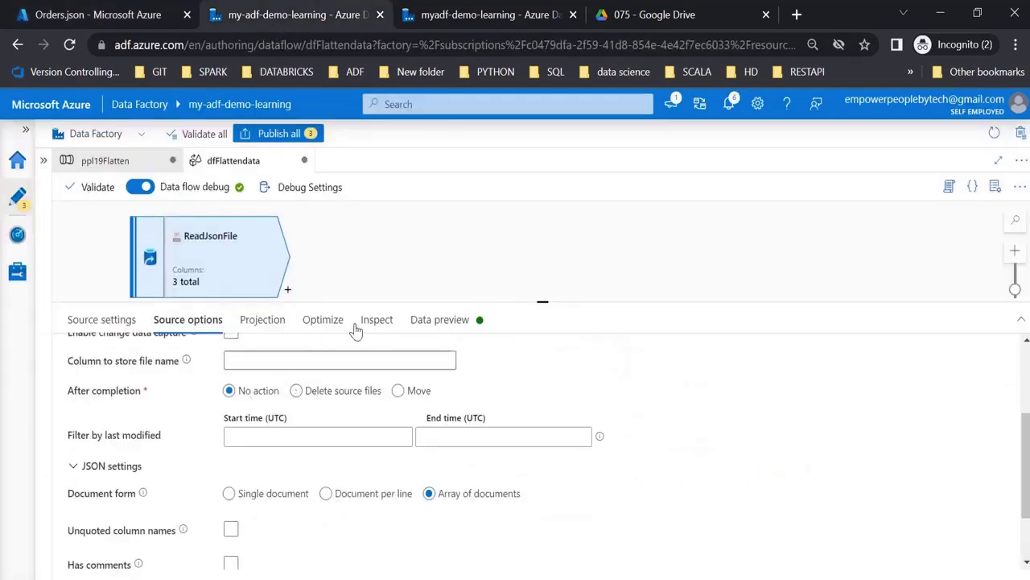
pyautogui.click(433, 320)
pyautogui.click(106, 388)
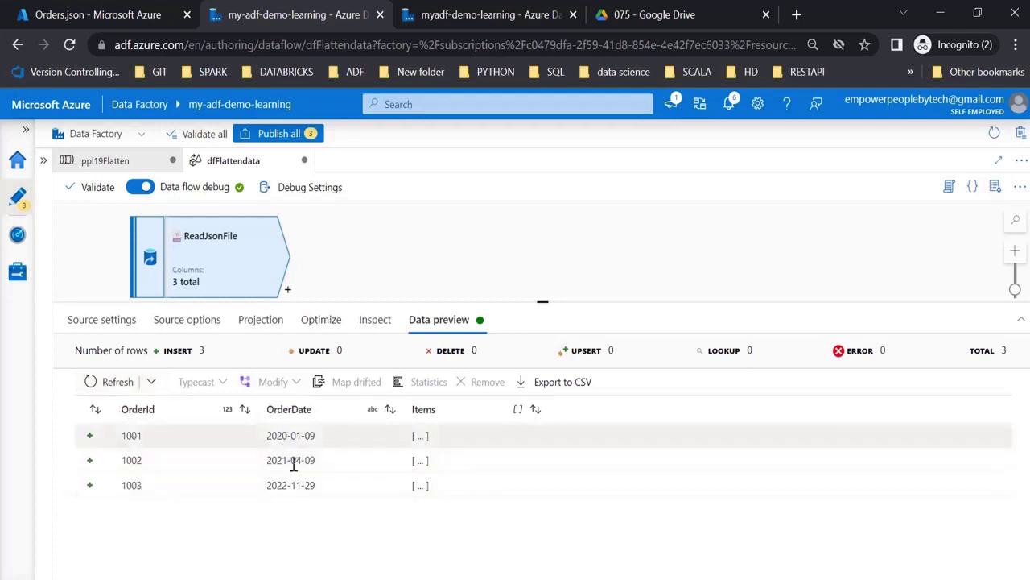
pyautogui.click(420, 438)
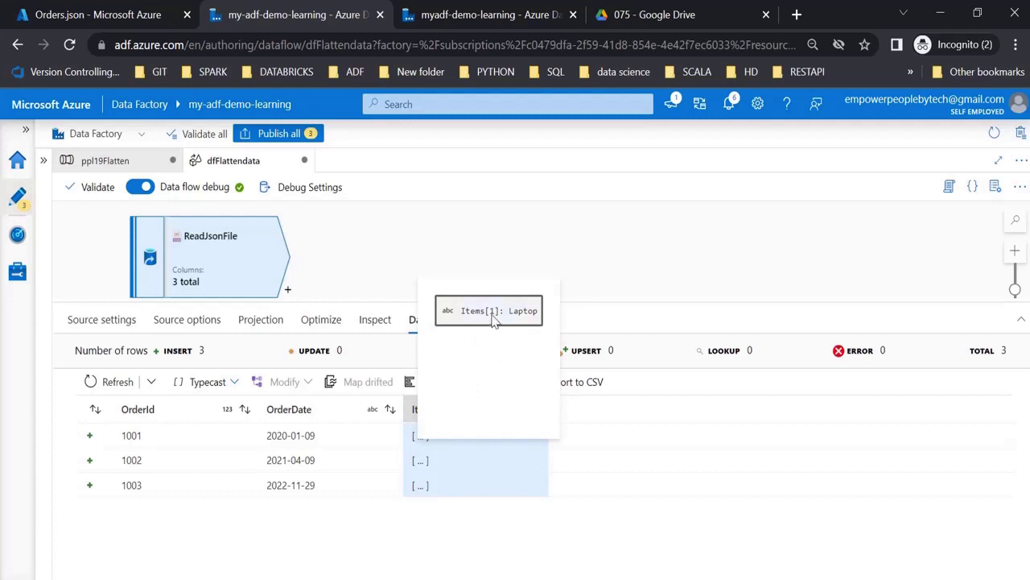
pyautogui.click(420, 457)
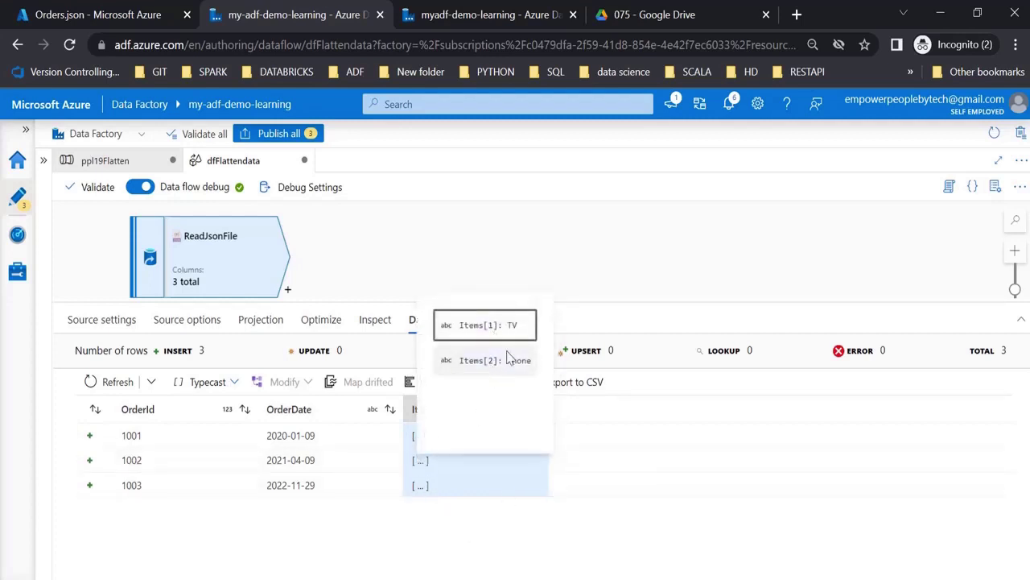
pyautogui.click(419, 486)
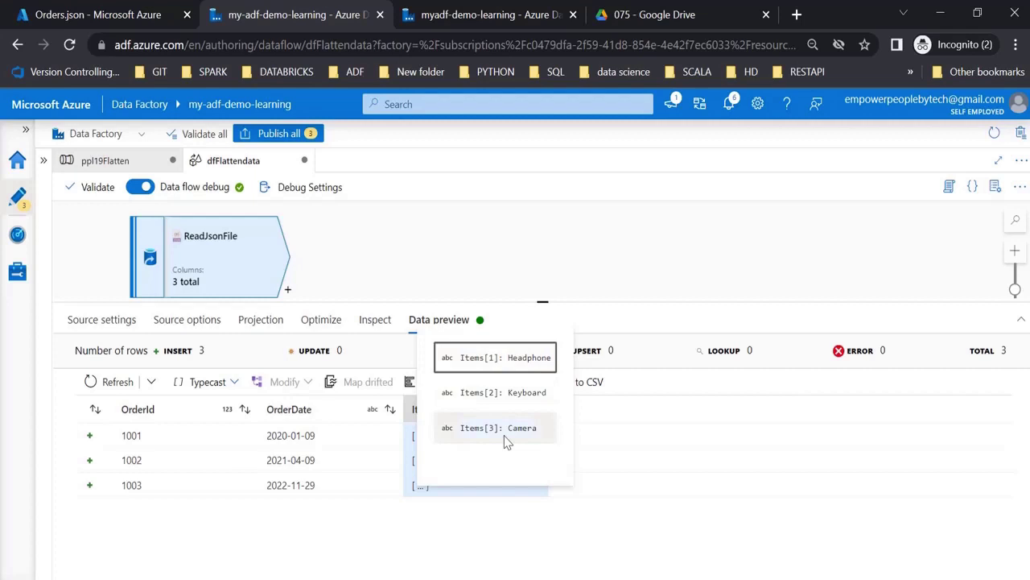
# Step: Add a Flatten transformation after ReadJsonFile and name its output stream flattenOrders
pyautogui.click(288, 291)
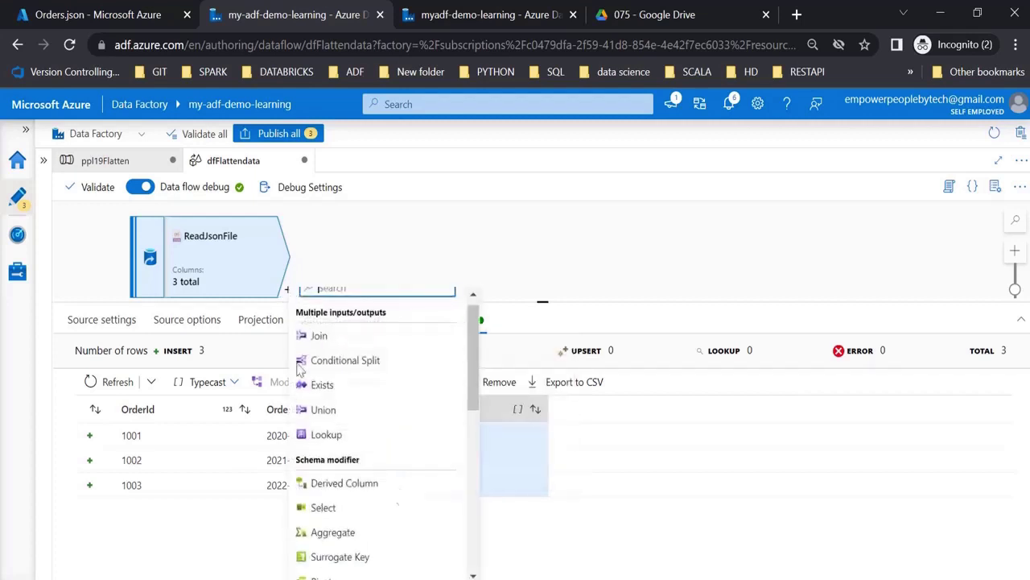
pyautogui.scroll(-6, 386, 491)
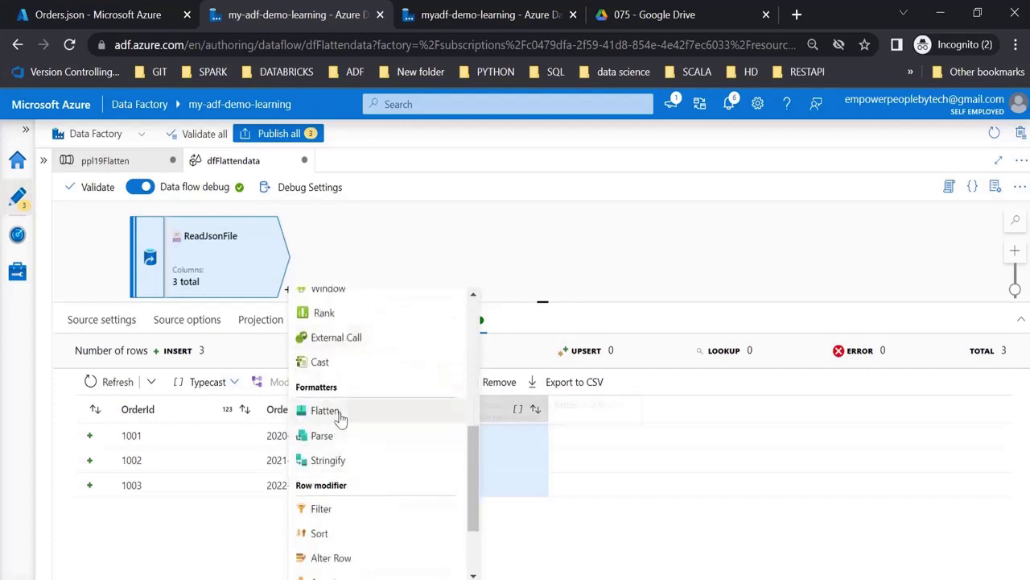
pyautogui.click(343, 413)
pyautogui.click(281, 359)
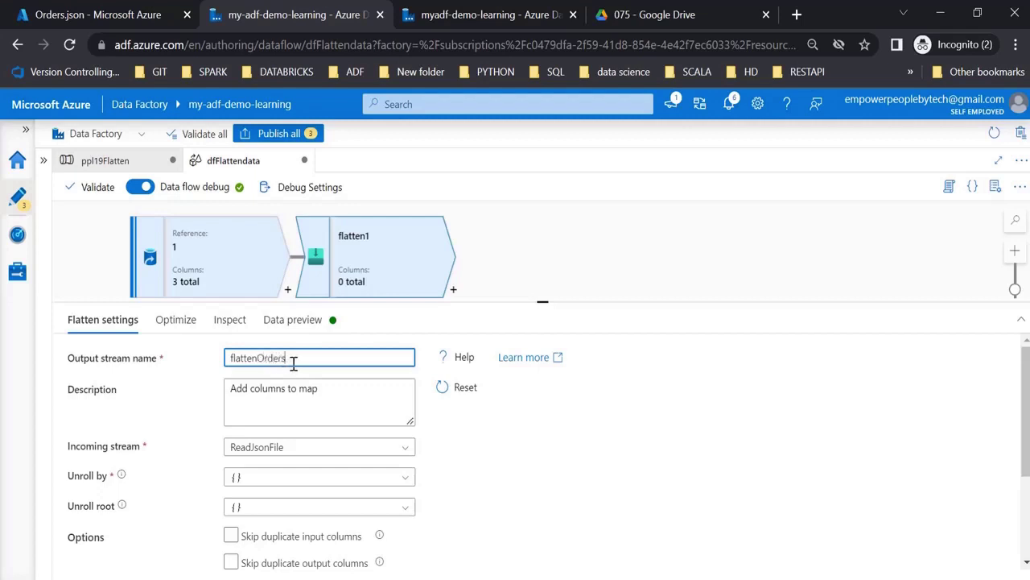
pyautogui.scroll(-2, 293, 364)
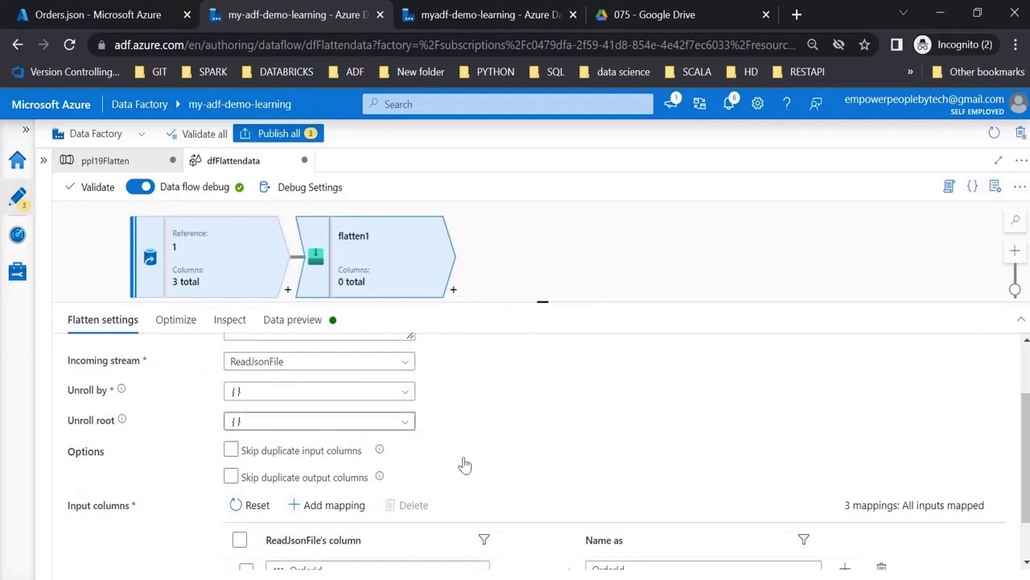
# Step: Check the Flatten transformation's input column mappings and set it to unroll by the Items array
pyautogui.scroll(-1, 478, 428)
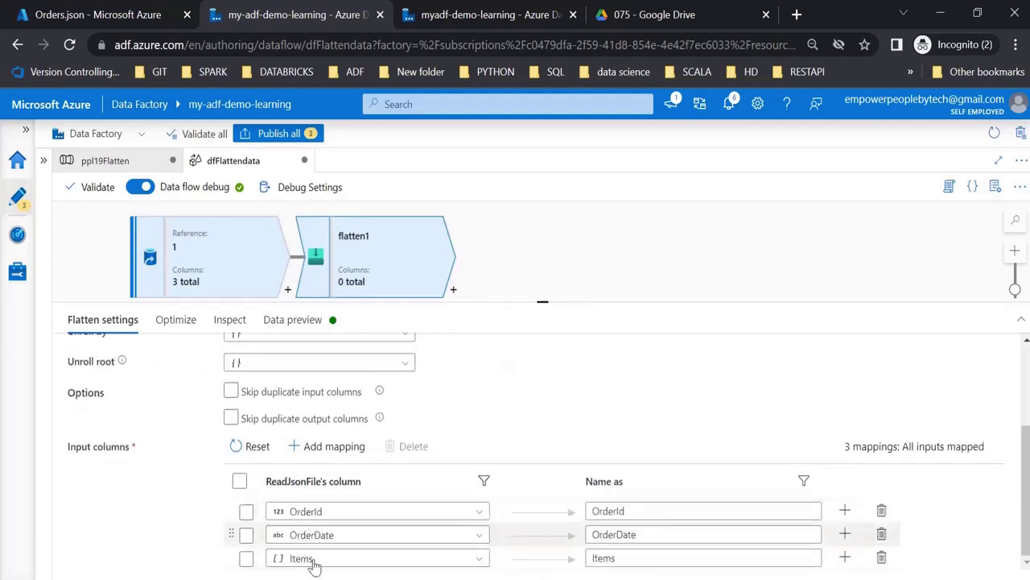
pyautogui.scroll(2, 460, 438)
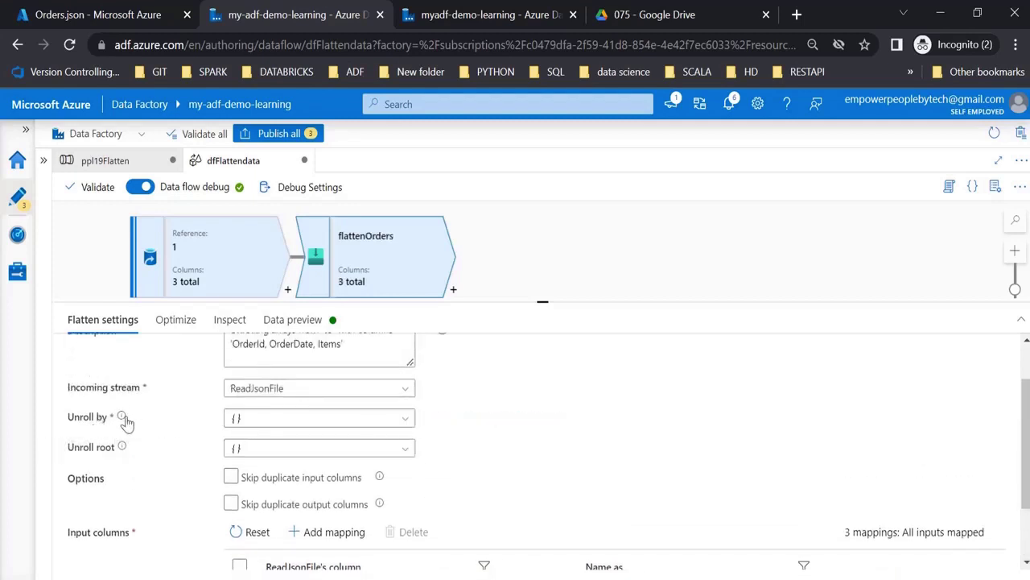
pyautogui.moveTo(122, 420)
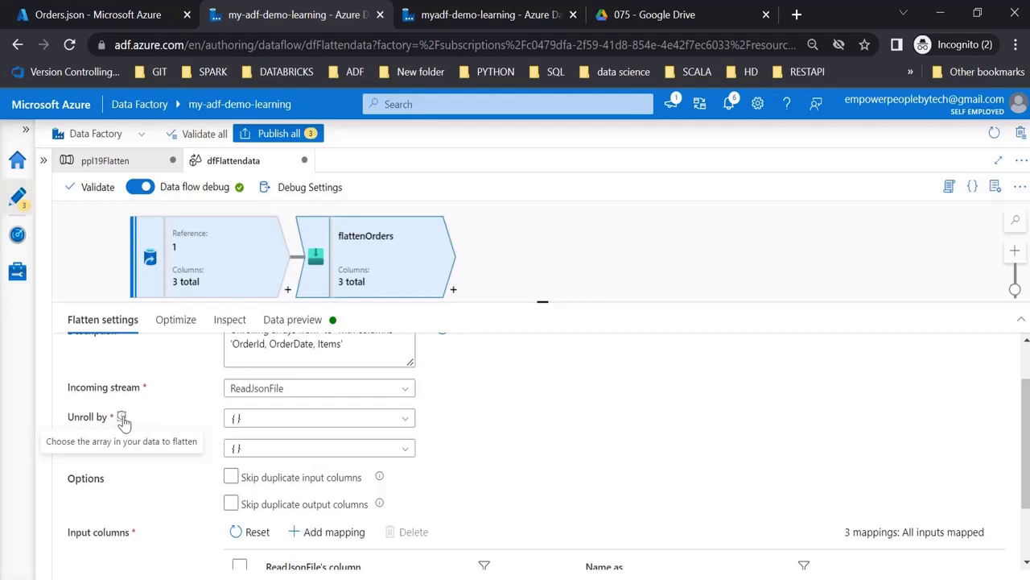
pyautogui.click(402, 418)
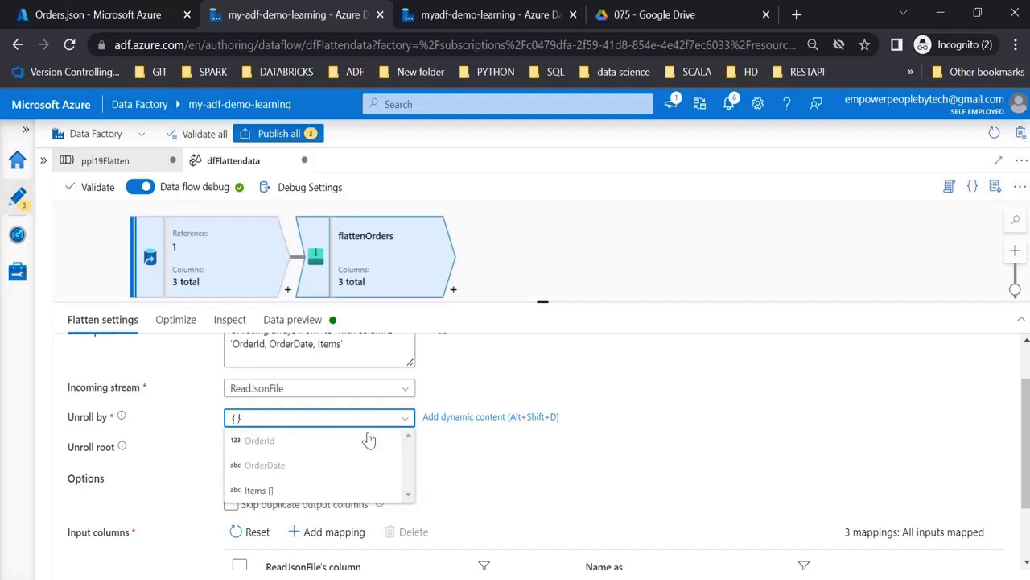
pyautogui.click(261, 492)
# Step: Review the Items arrays of orders 1001, 1002 and 1003 in Orders.json and return to the data flow
pyautogui.click(97, 15)
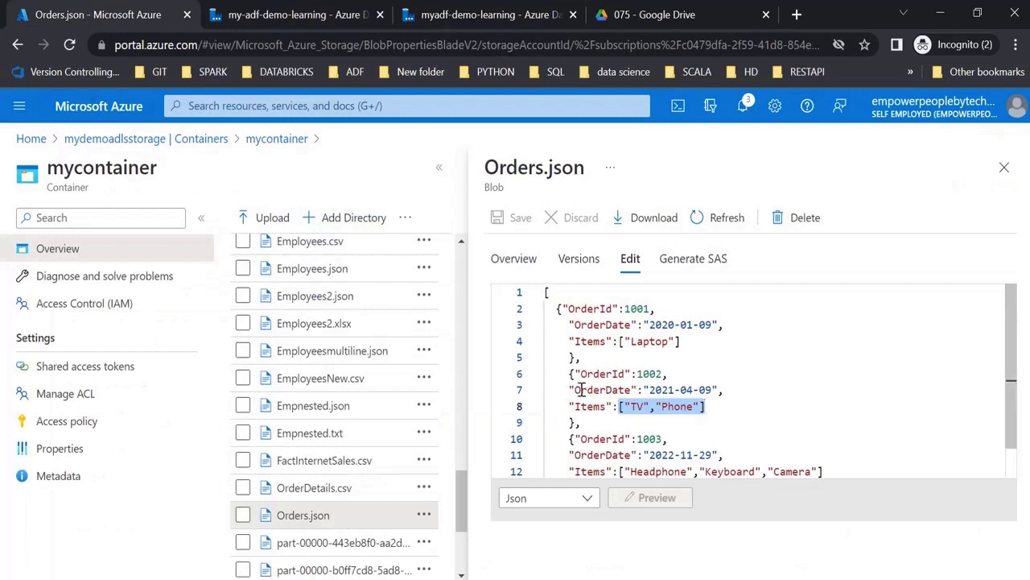
pyautogui.moveTo(618, 341); pyautogui.dragTo(686, 341)
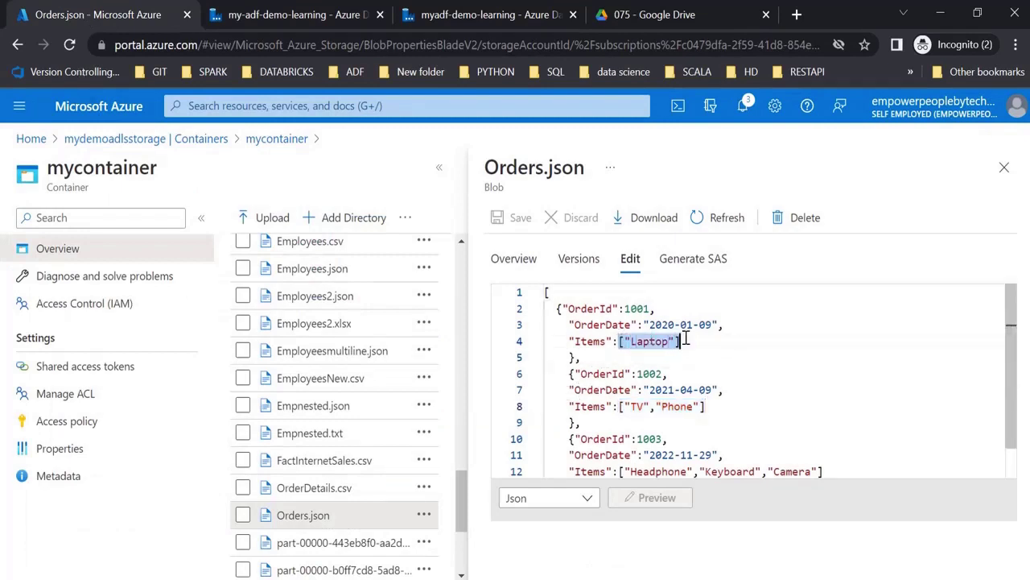
pyautogui.moveTo(618, 407); pyautogui.dragTo(705, 406)
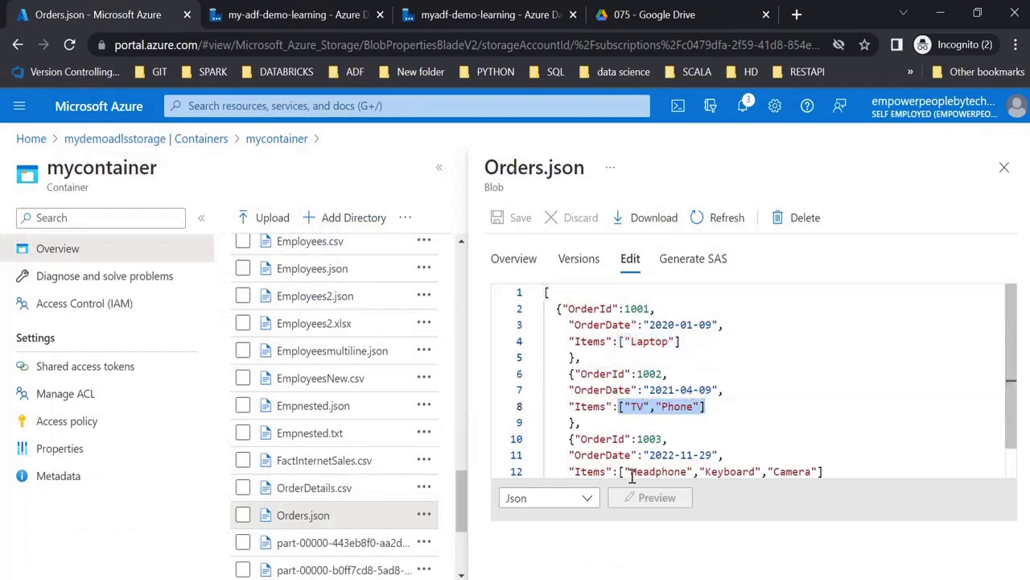
pyautogui.moveTo(620, 471); pyautogui.dragTo(833, 437)
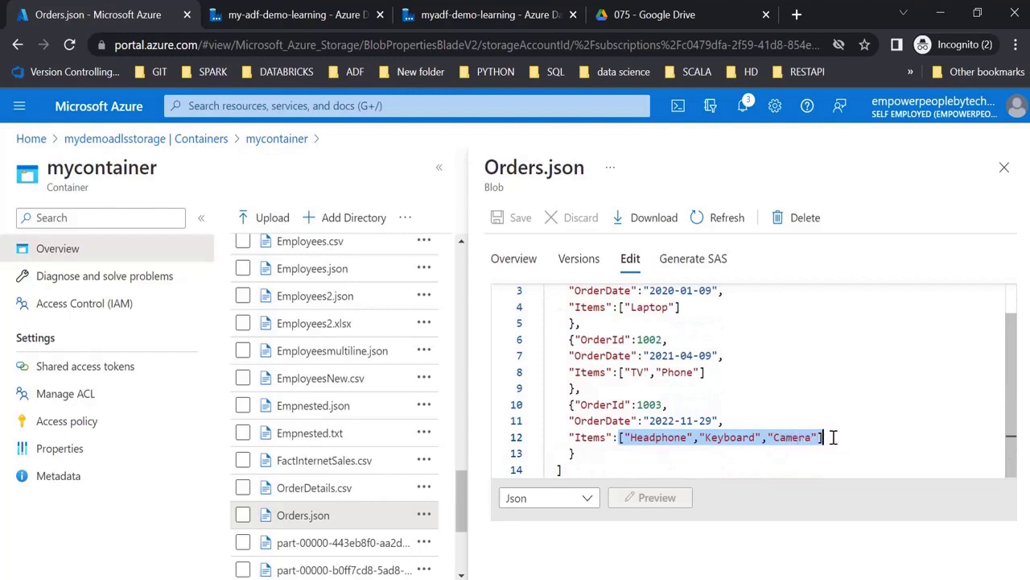
pyautogui.click(747, 390)
pyautogui.click(286, 15)
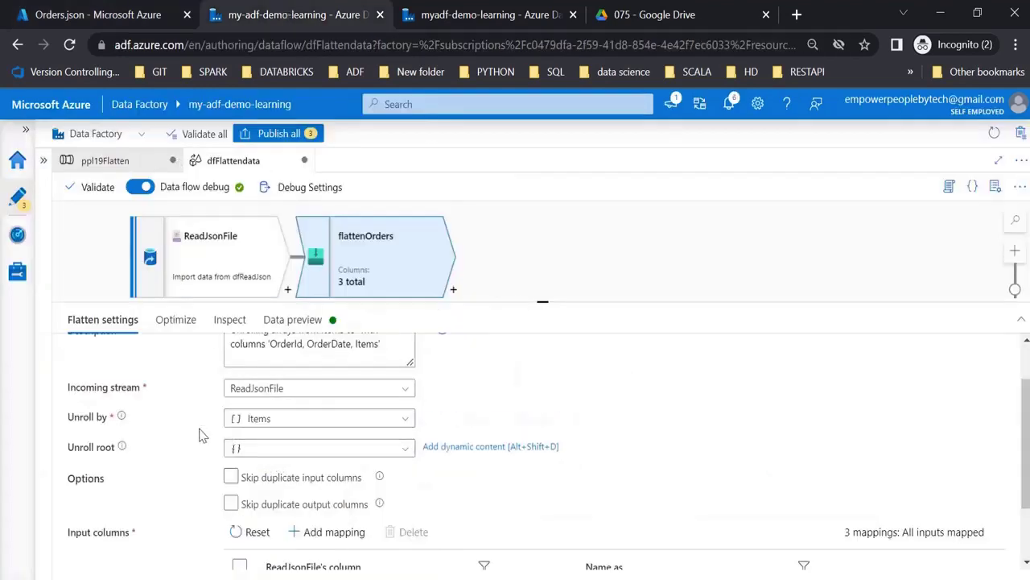
# Step: Check the flattenOrders settings and load its data preview, checking the Items key in Orders.json while the data is fetched
pyautogui.scroll(-2, 203, 436)
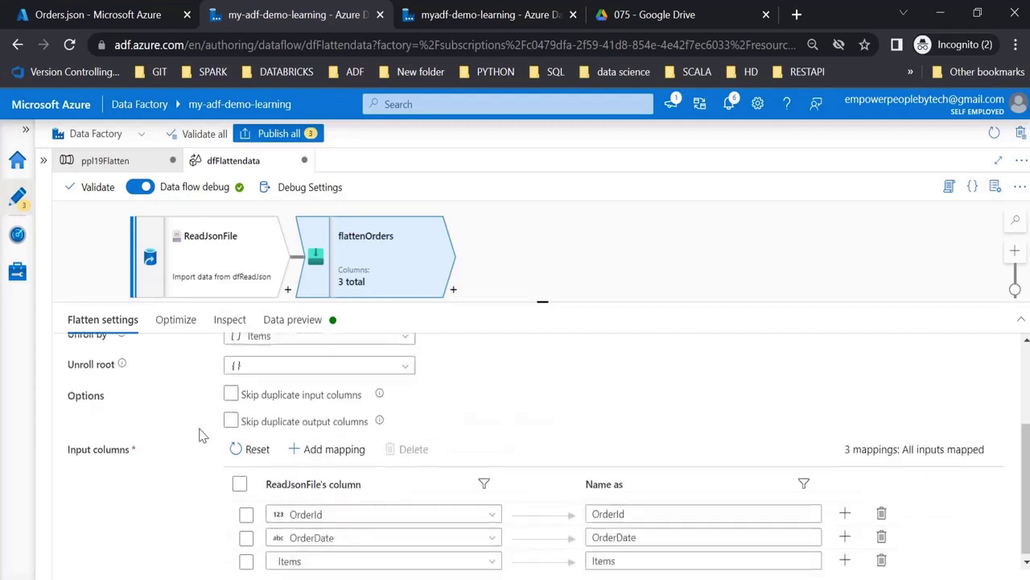
pyautogui.click(283, 320)
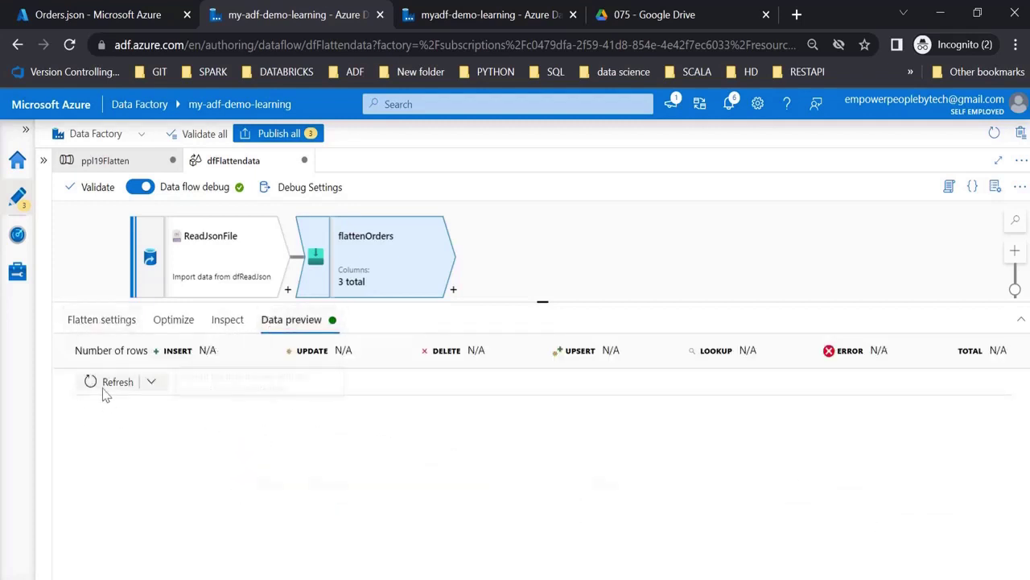
pyautogui.click(98, 321)
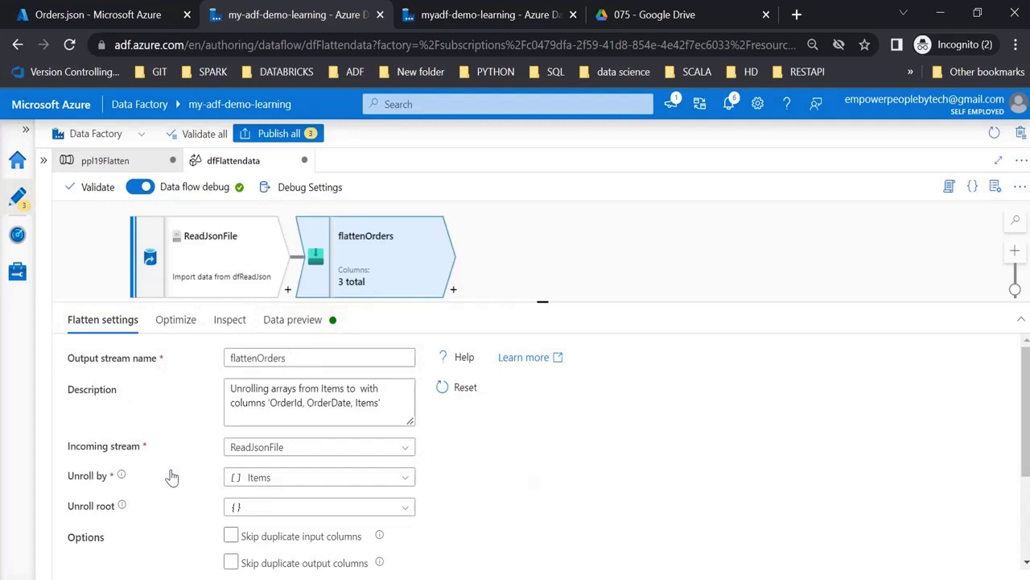
pyautogui.click(273, 321)
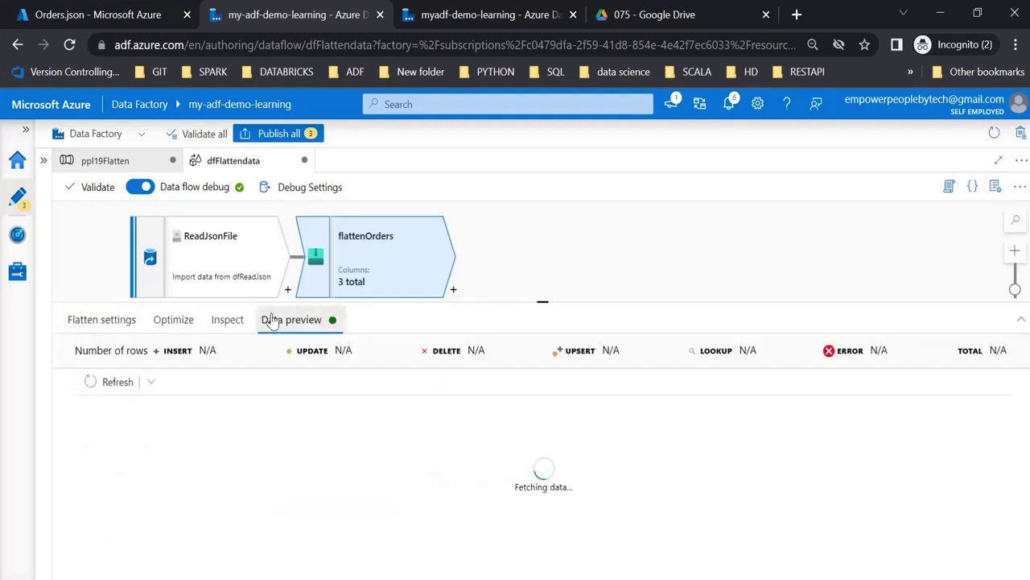
pyautogui.click(163, 6)
pyautogui.doubleClick(581, 370)
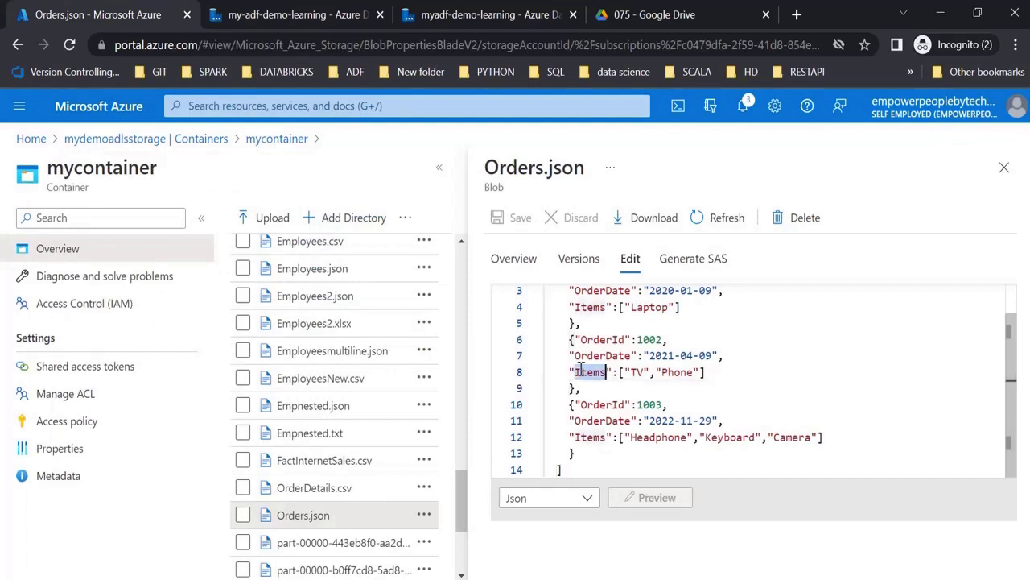
pyautogui.click(247, 17)
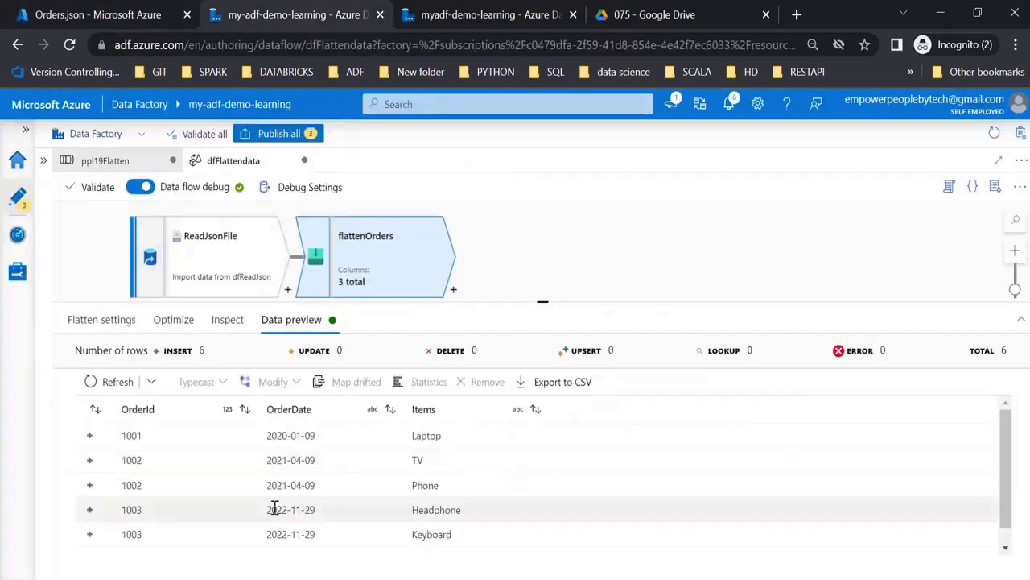
# Step: Examine the inserted row count and the flattened rows of orders 1001, 1002 and 1003 in the flattenOrders preview
pyautogui.moveTo(197, 350); pyautogui.dragTo(226, 355)
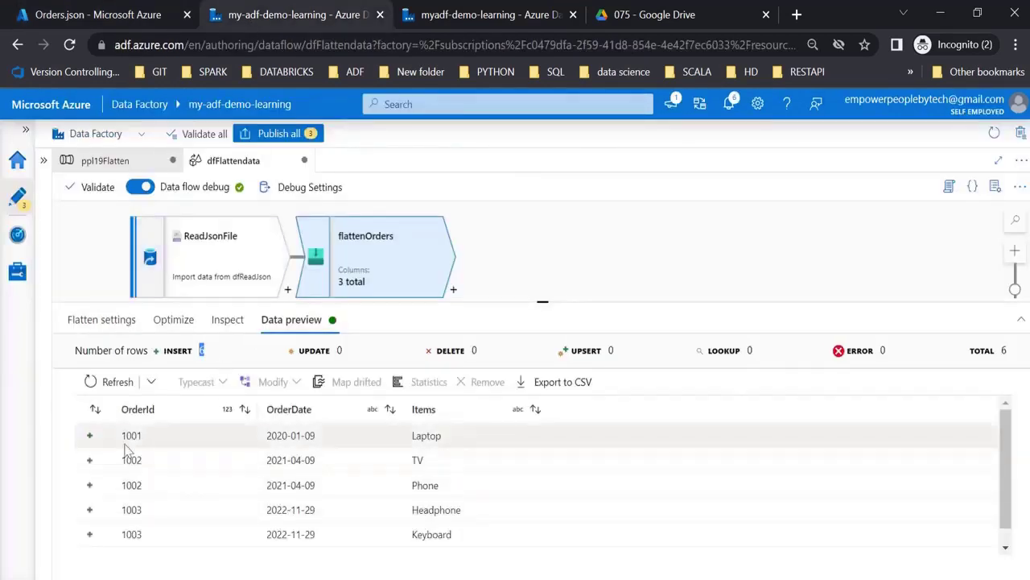
pyautogui.moveTo(120, 435); pyautogui.dragTo(476, 441)
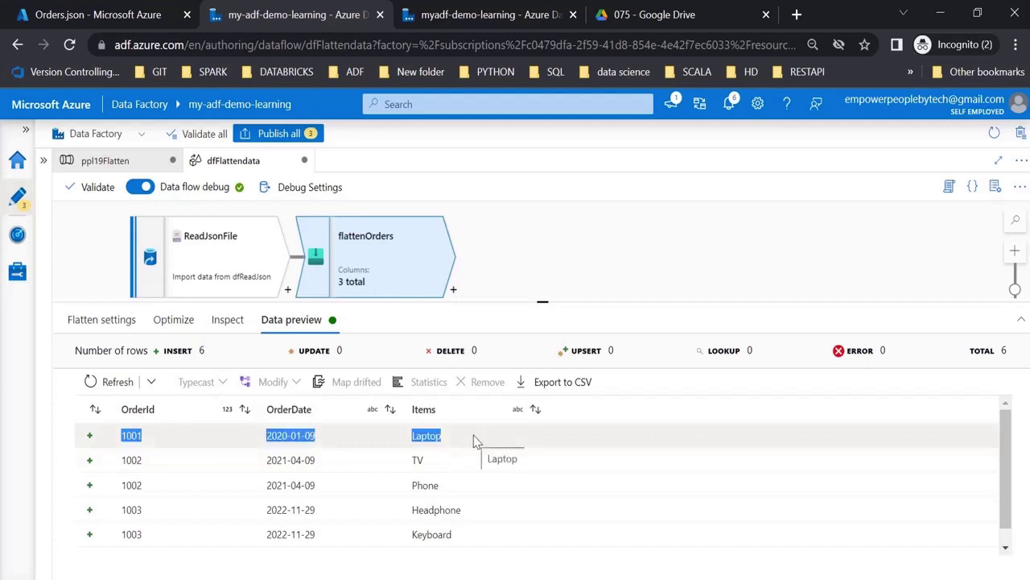
pyautogui.moveTo(128, 460); pyautogui.dragTo(469, 485)
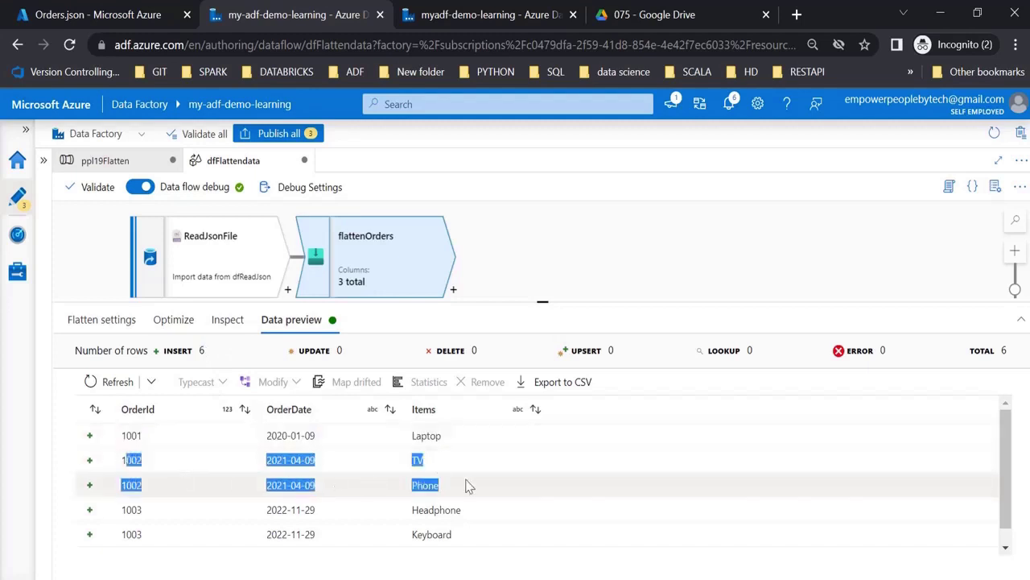
pyautogui.moveTo(129, 510); pyautogui.dragTo(450, 549)
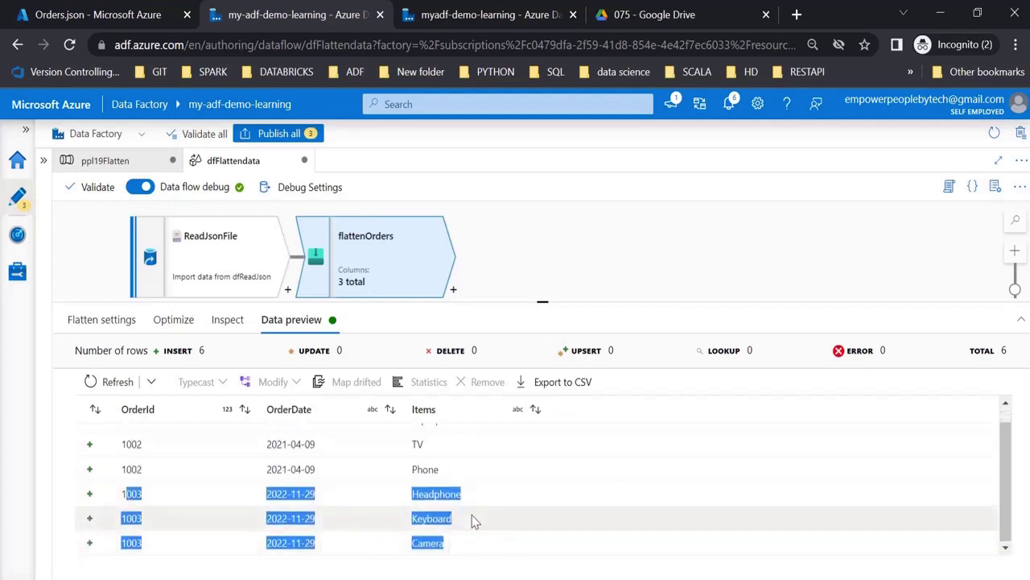
pyautogui.click(474, 522)
pyautogui.scroll(1, 421, 528)
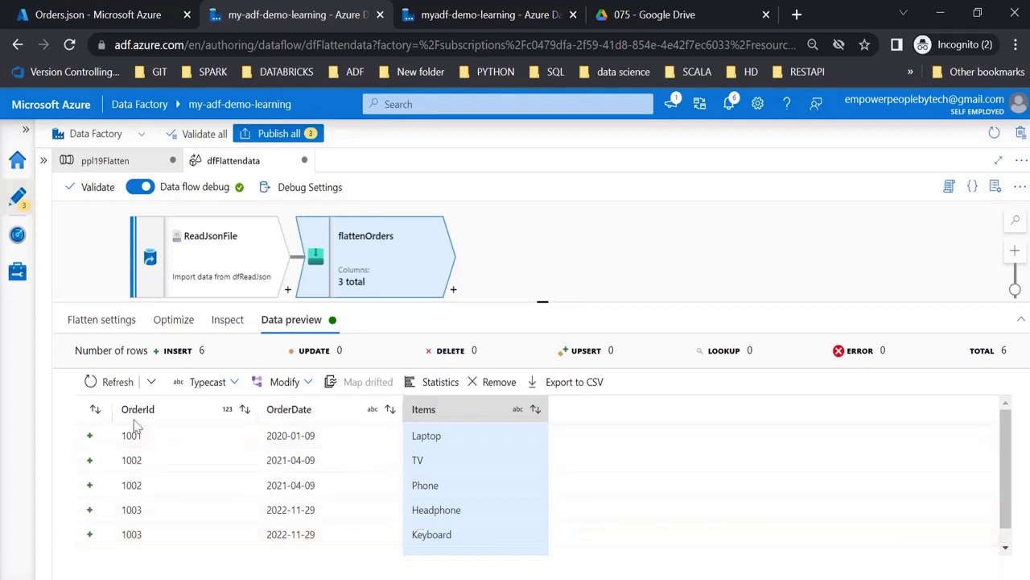
# Step: Compare the OrderId and OrderDate values across the rows of orders 1002 and 1003 in the flattened preview
pyautogui.moveTo(131, 459); pyautogui.dragTo(333, 483)
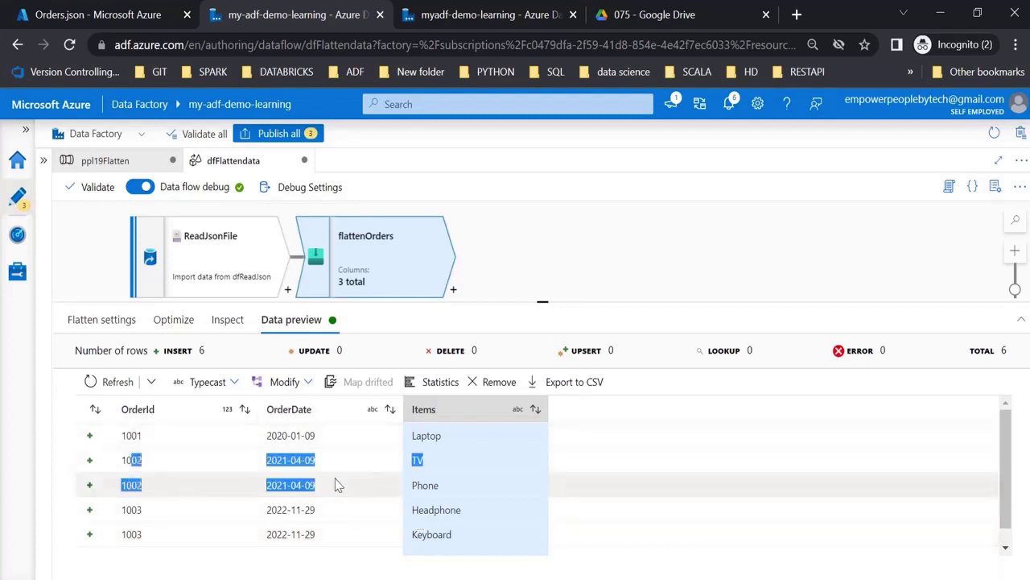
pyautogui.moveTo(131, 509); pyautogui.dragTo(328, 545)
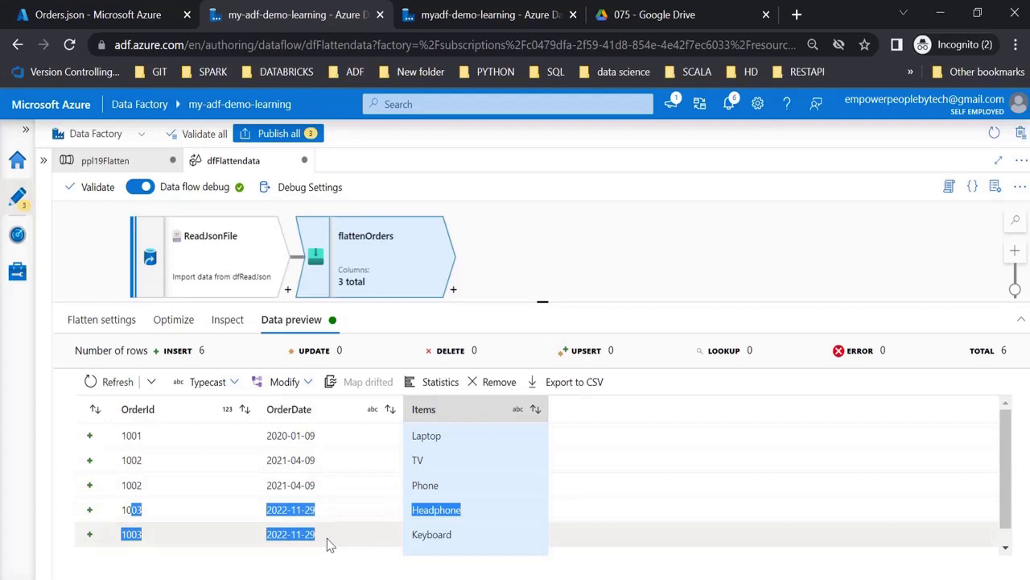
pyautogui.click(328, 545)
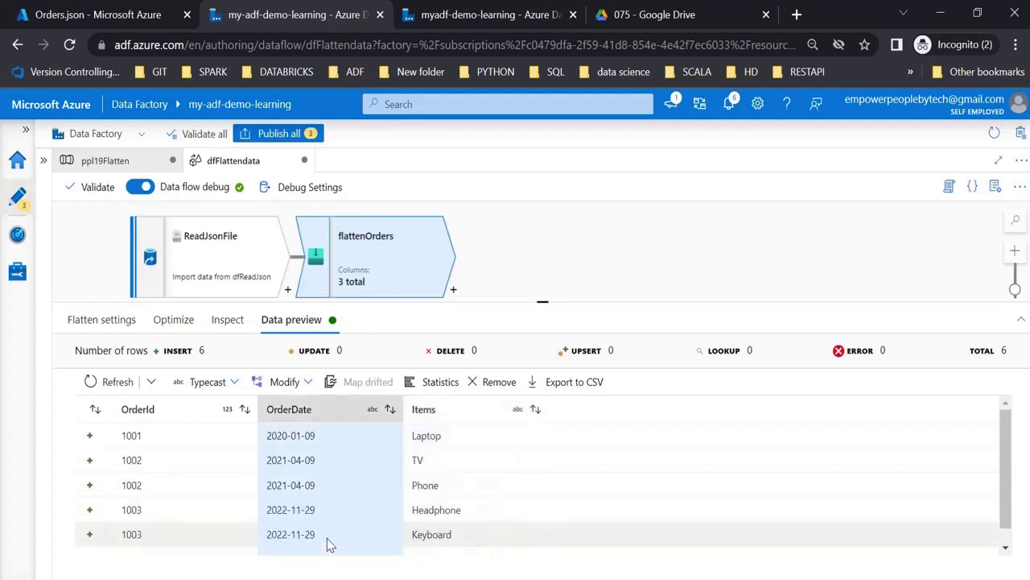
pyautogui.scroll(-1, 444, 483)
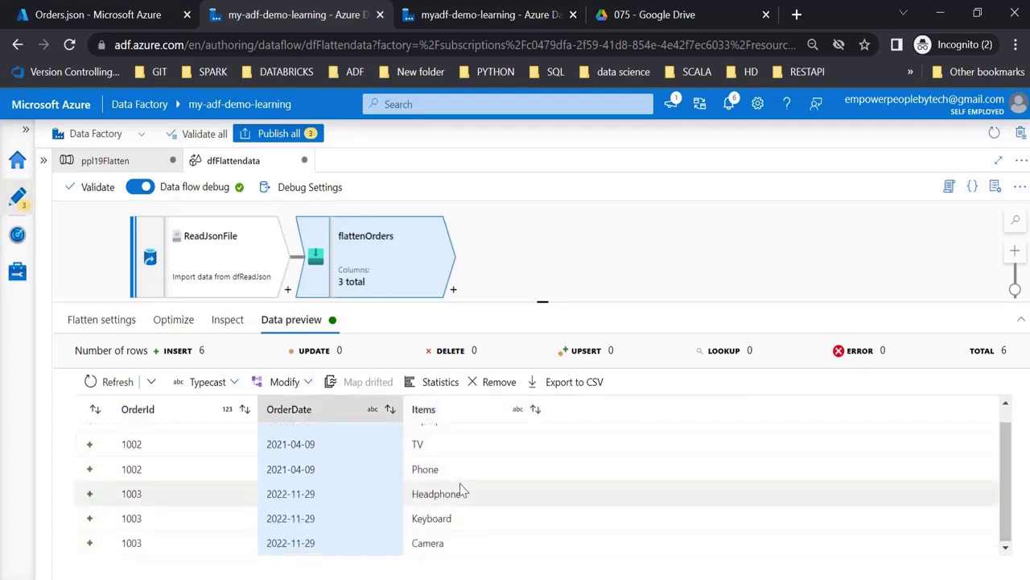
pyautogui.scroll(1, 463, 489)
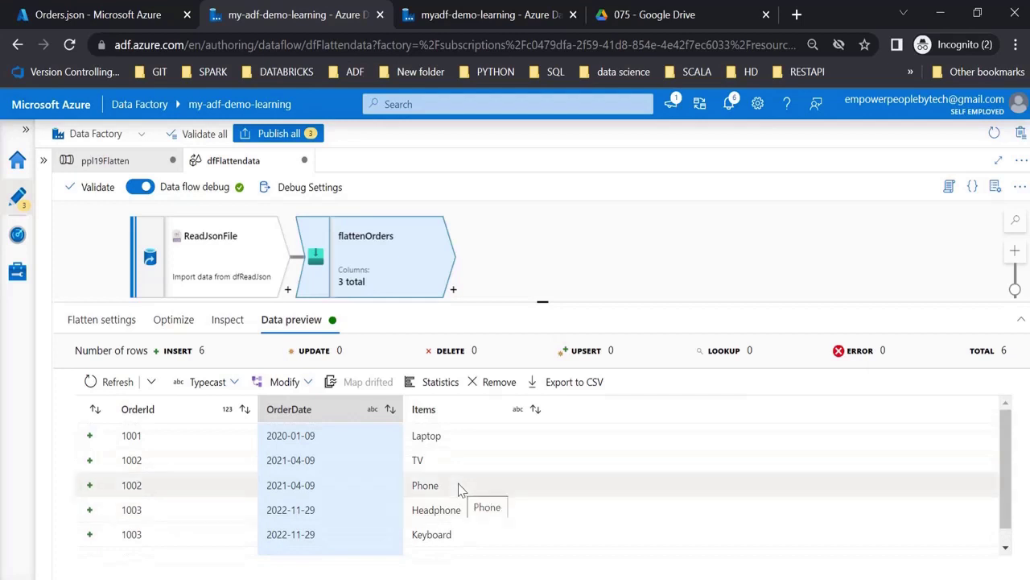
# Step: Add a Sink transformation after flattenOrders and name its output stream sinkFlatten
pyautogui.click(450, 290)
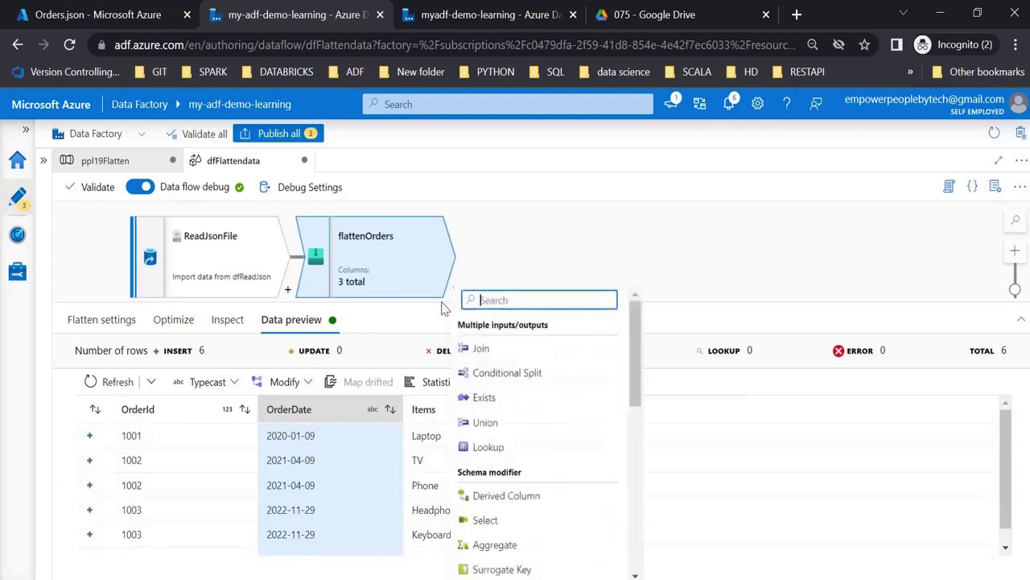
pyautogui.scroll(-5, 552, 448)
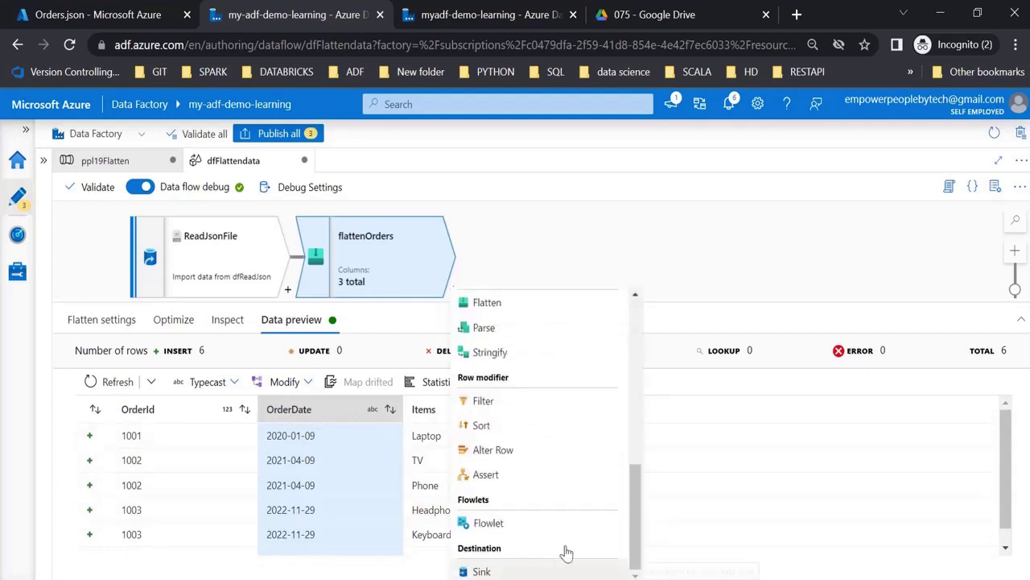
pyautogui.click(566, 561)
pyautogui.click(281, 359)
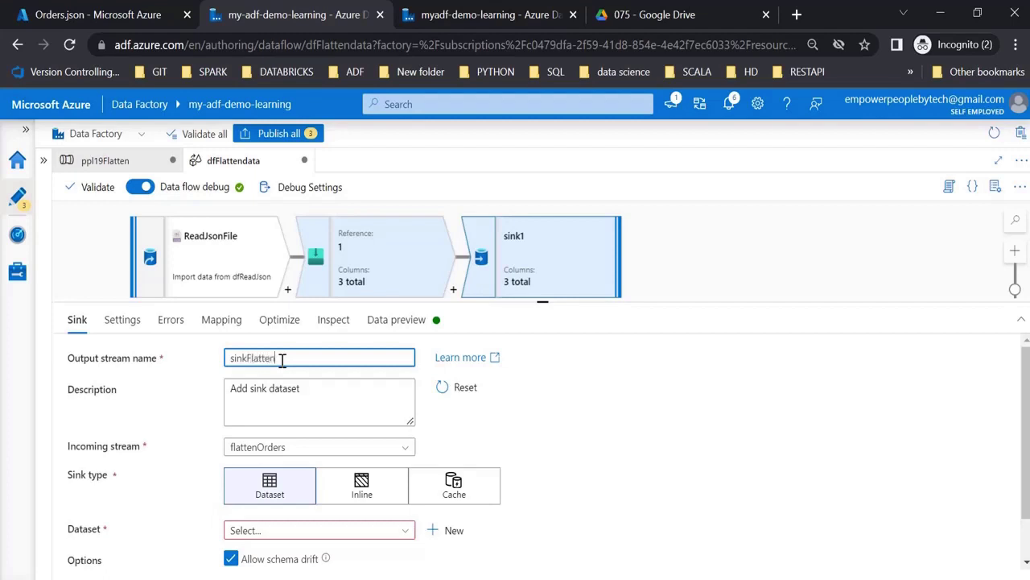
pyautogui.write('Flatten')
pyautogui.click(447, 558)
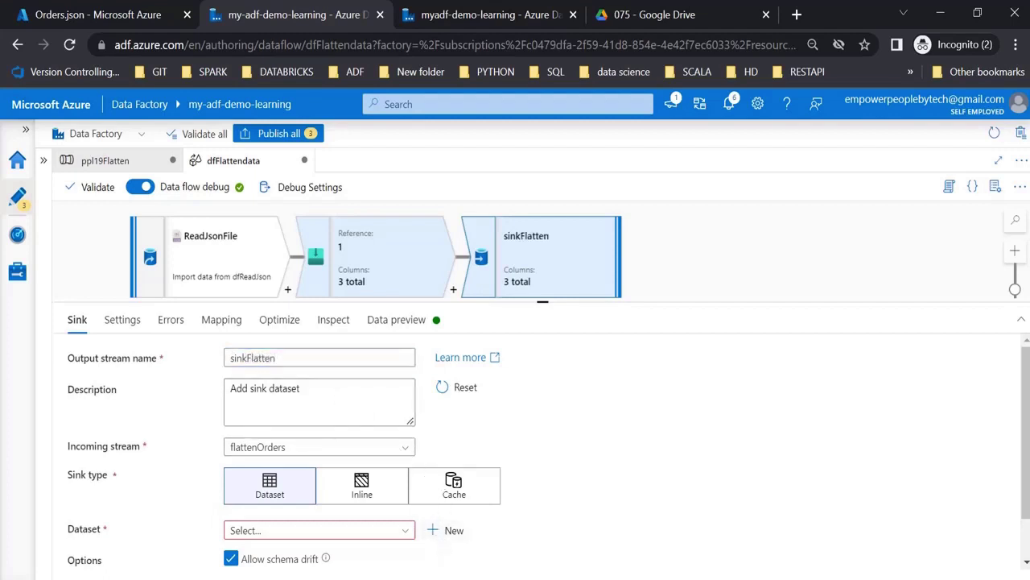
# Step: Start a new dataset for the sink using Azure Data Lake Storage Gen2 and the DelimitedText format
pyautogui.click(447, 529)
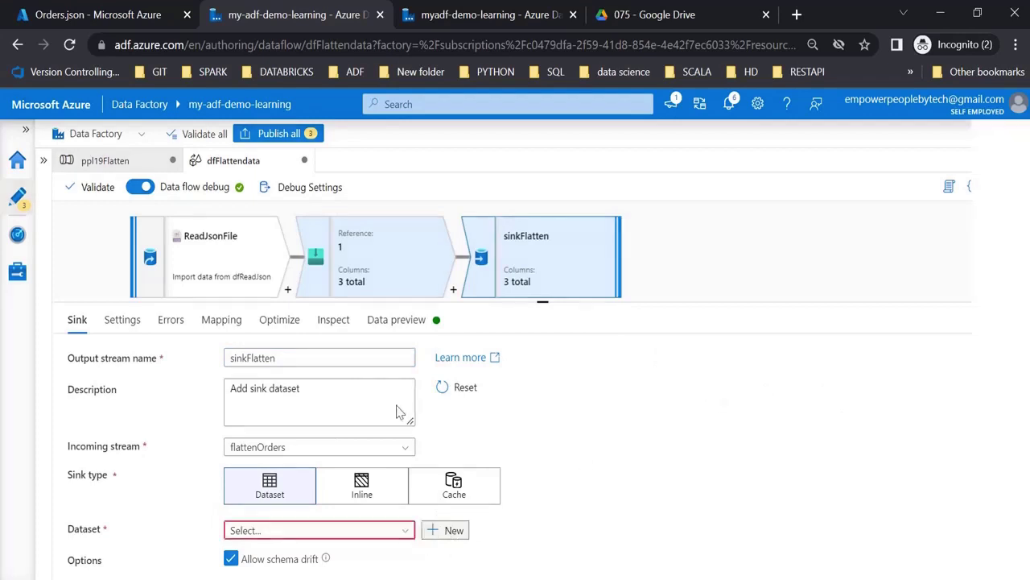
pyautogui.write('data')
pyautogui.doubleClick(900, 343)
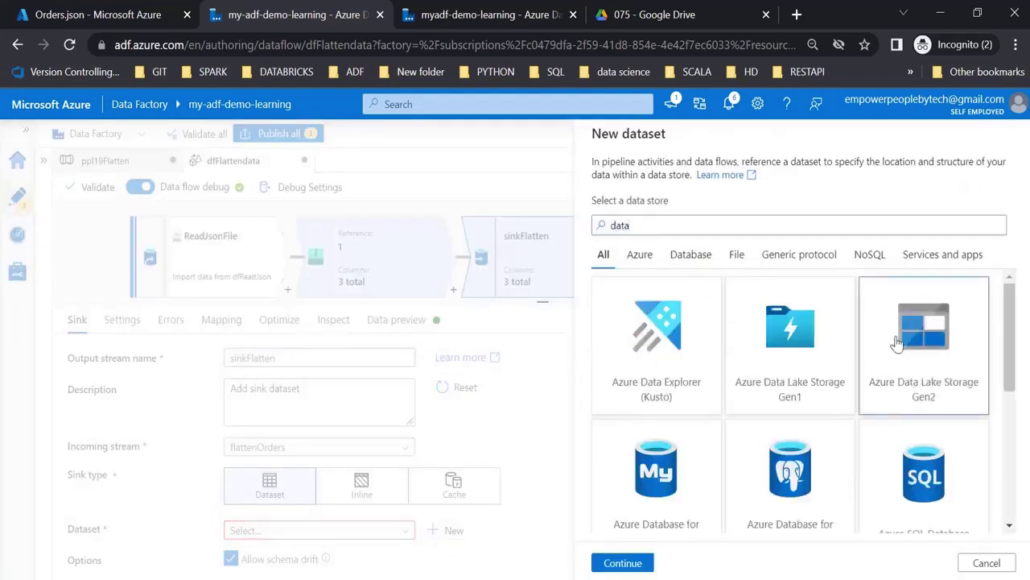
pyautogui.doubleClick(805, 274)
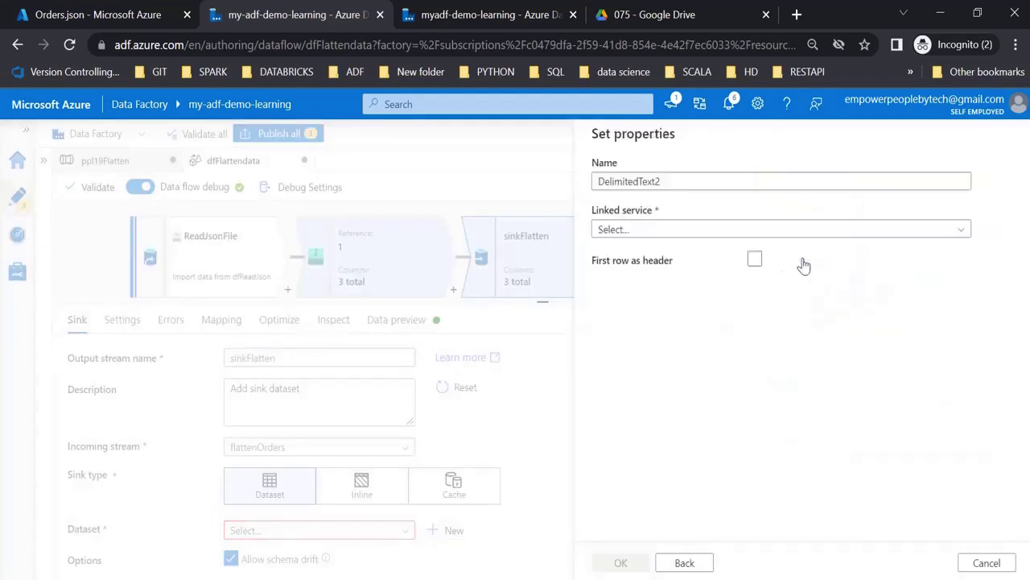
# Step: Name the new dataset dsSinkordersFlatten and select myADLSconn as its linked service
pyautogui.doubleClick(680, 182)
pyautogui.write('dsSinkordersFlatten')
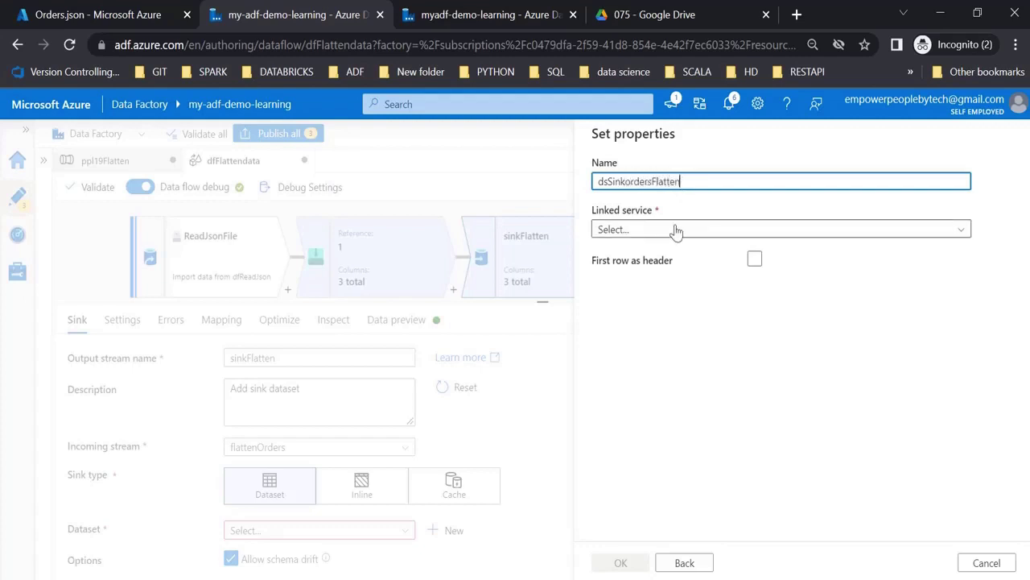
pyautogui.click(674, 230)
pyautogui.click(684, 325)
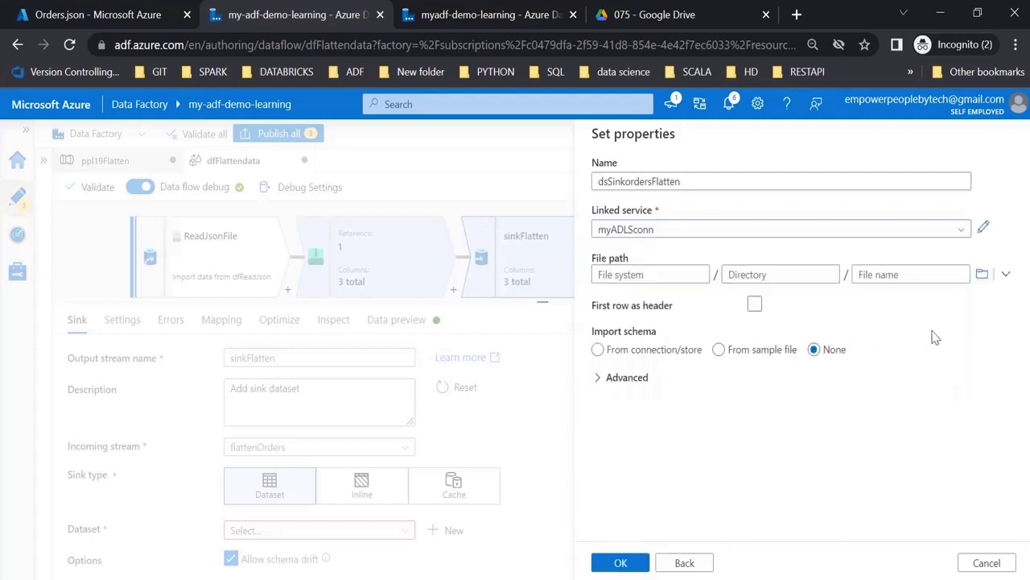
# Step: Point the sink dataset to folder 75 in mycontainer, treat the first row as header, and create the dataset
pyautogui.click(982, 274)
pyautogui.click(642, 242)
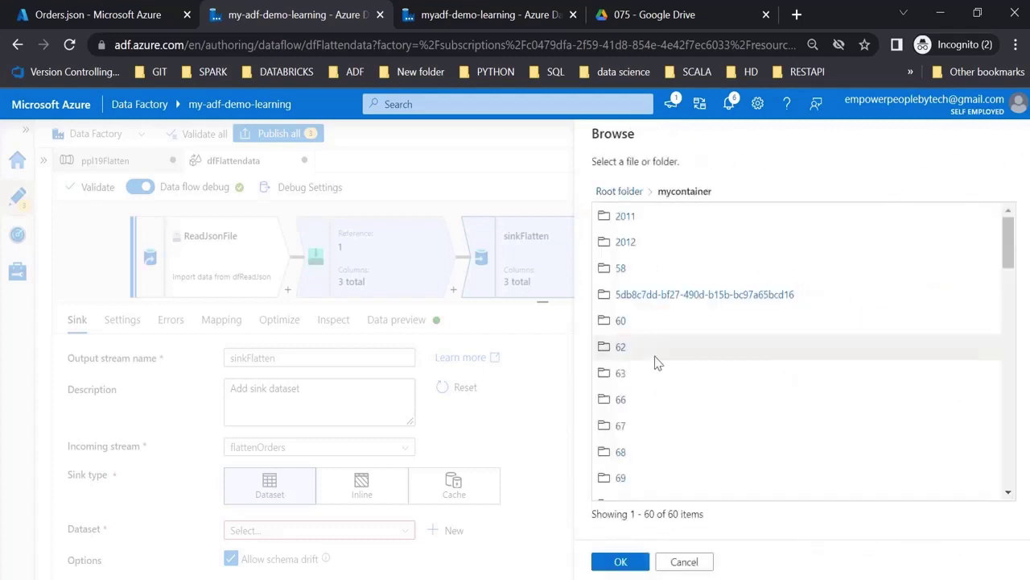
pyautogui.scroll(-5, 655, 361)
pyautogui.scroll(1, 656, 333)
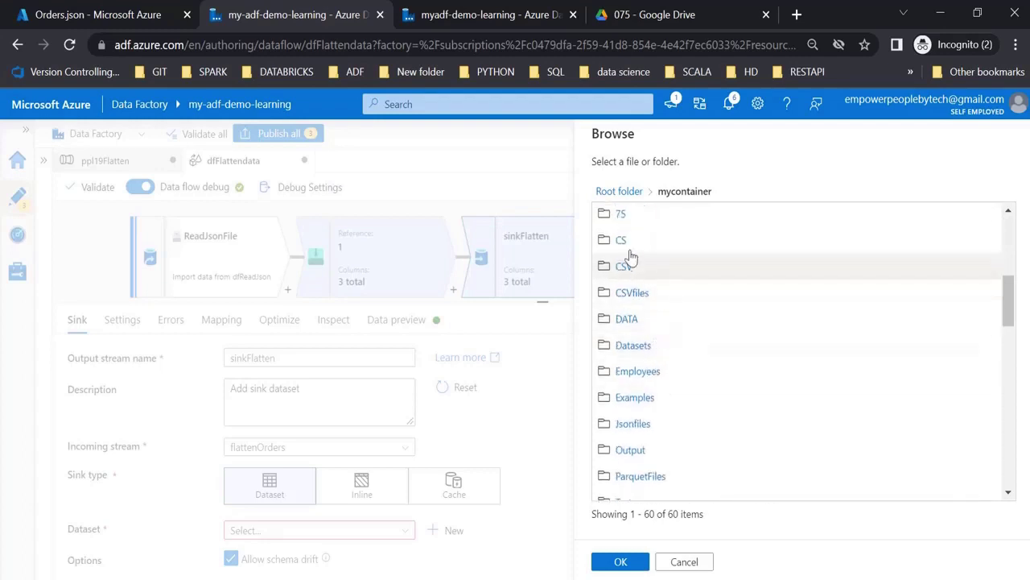
pyautogui.click(620, 214)
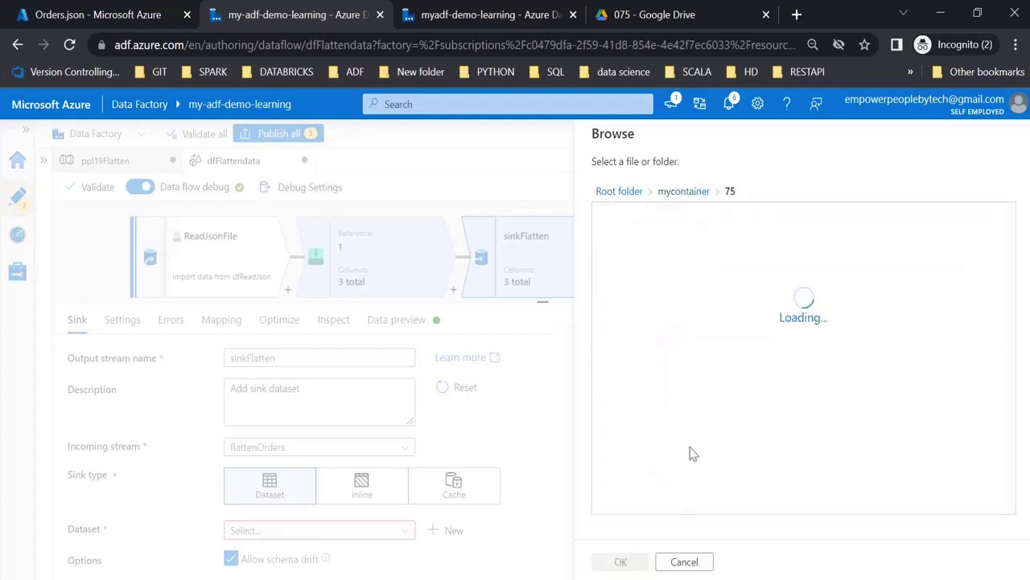
pyautogui.click(620, 562)
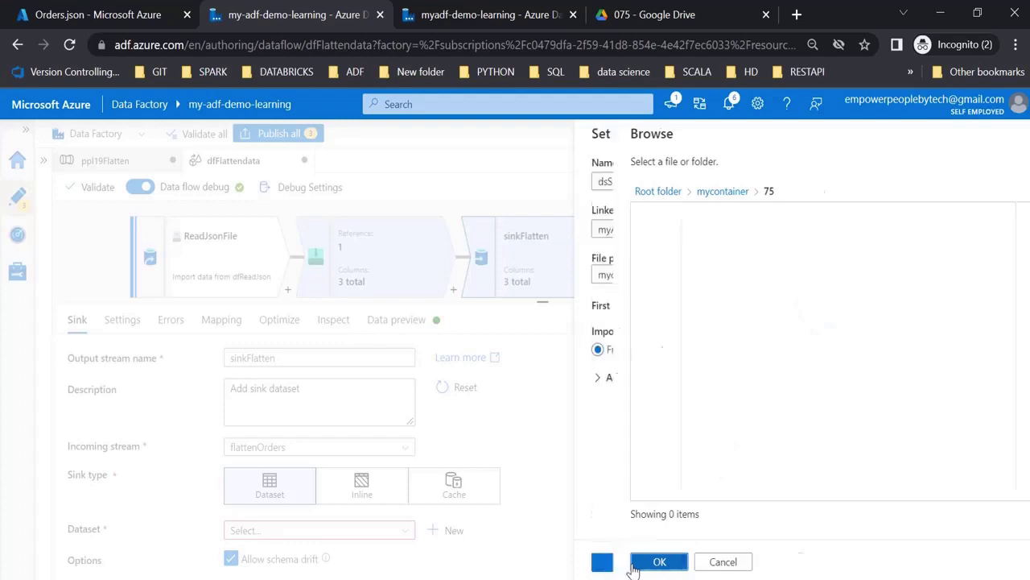
pyautogui.click(754, 304)
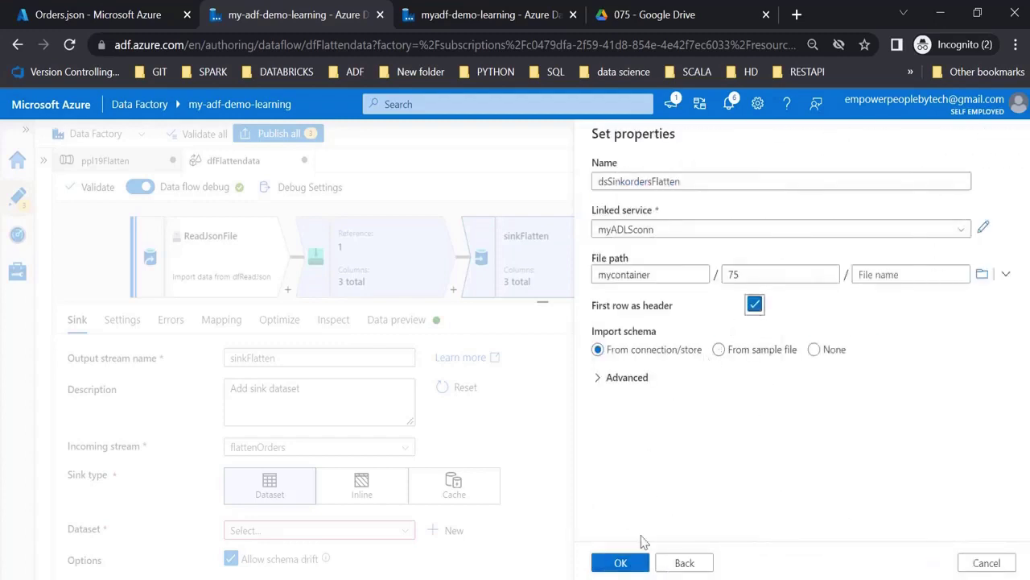
pyautogui.click(602, 563)
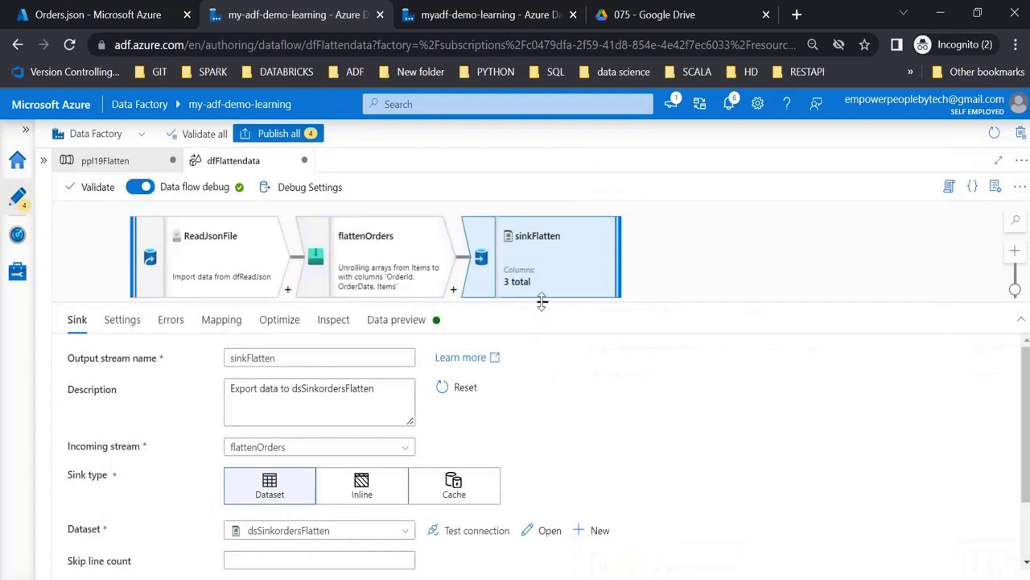
# Step: Add a second source to the data flow and name its output stream ReadEmpJson
pyautogui.moveTo(542, 301); pyautogui.dragTo(487, 436)
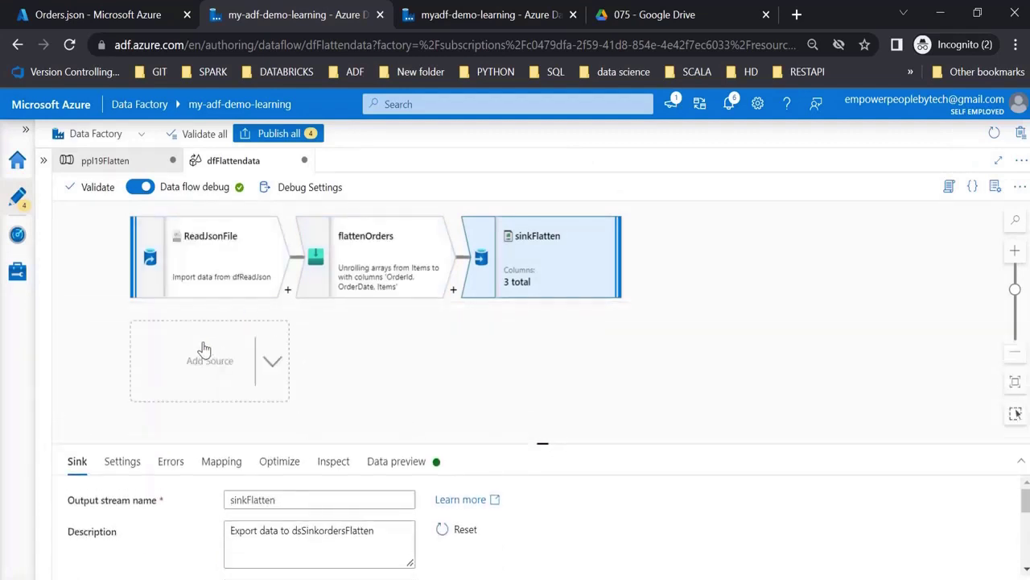
pyautogui.click(204, 348)
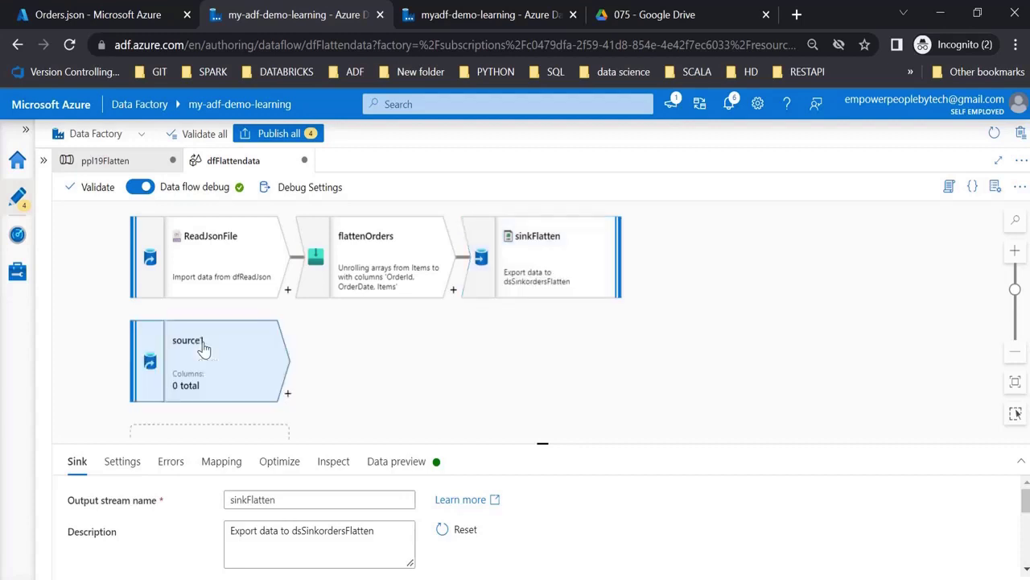
pyautogui.doubleClick(294, 500)
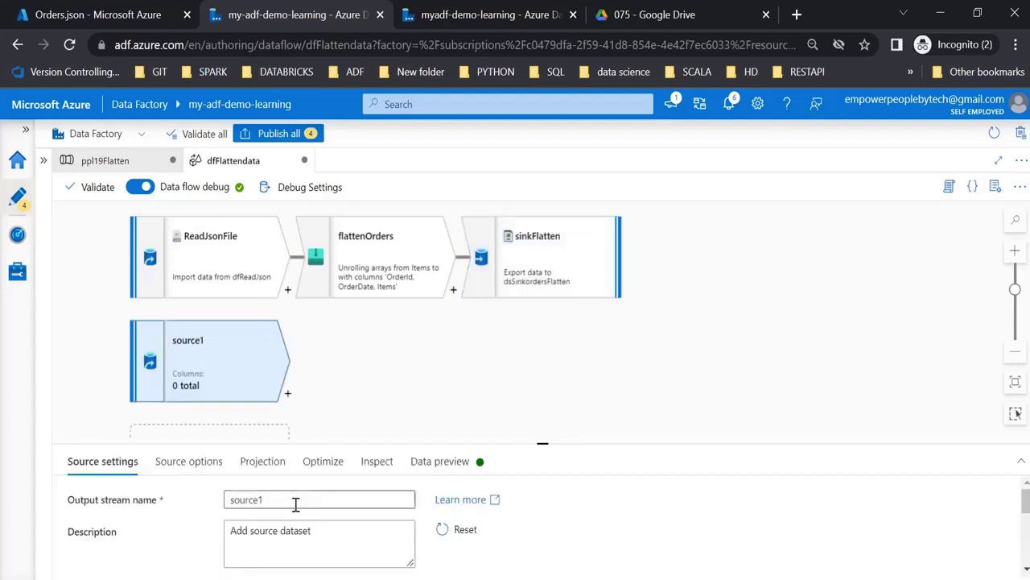
pyautogui.write('ReadEmpJson')
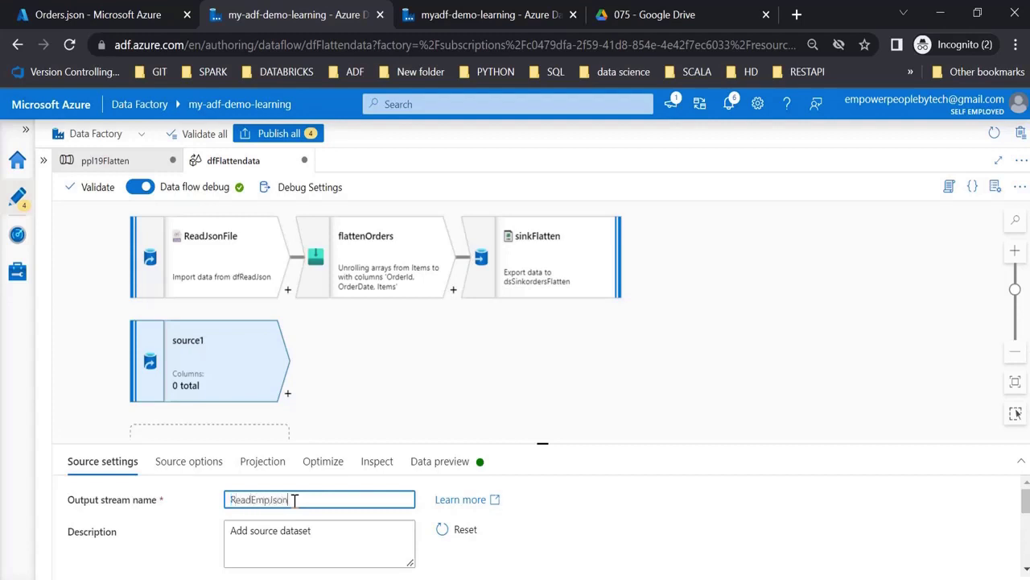
pyautogui.click(648, 15)
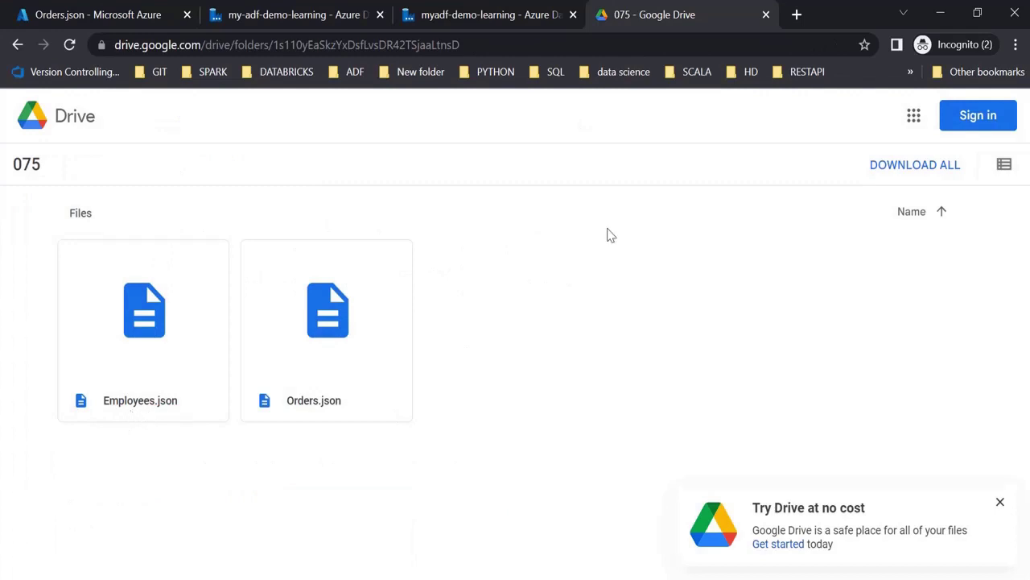
pyautogui.click(250, 21)
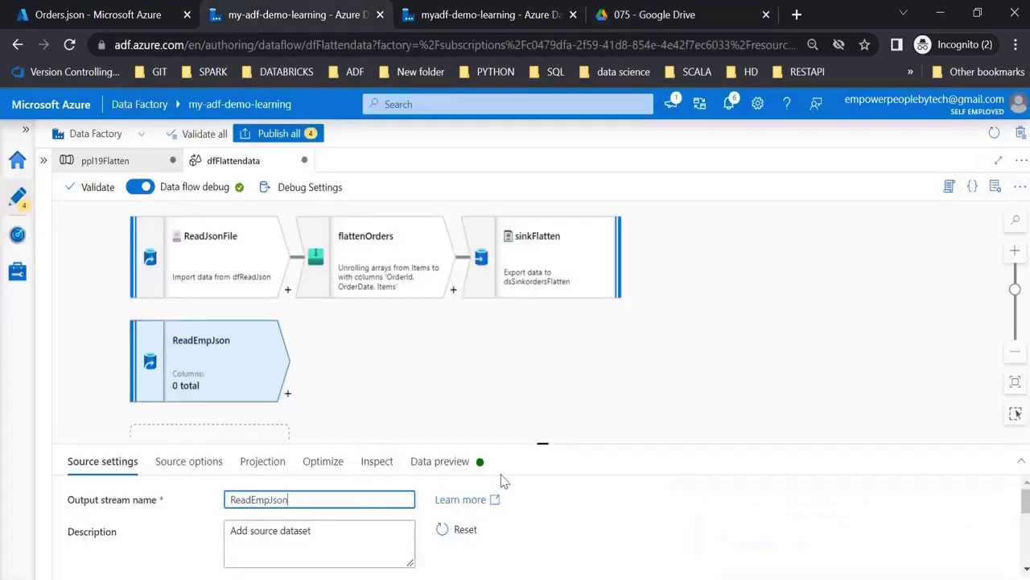
# Step: Start a new dataset for the ReadEmpJson source using Azure Data Lake Storage Gen2 and the JSON format
pyautogui.moveTo(545, 442); pyautogui.dragTo(540, 237)
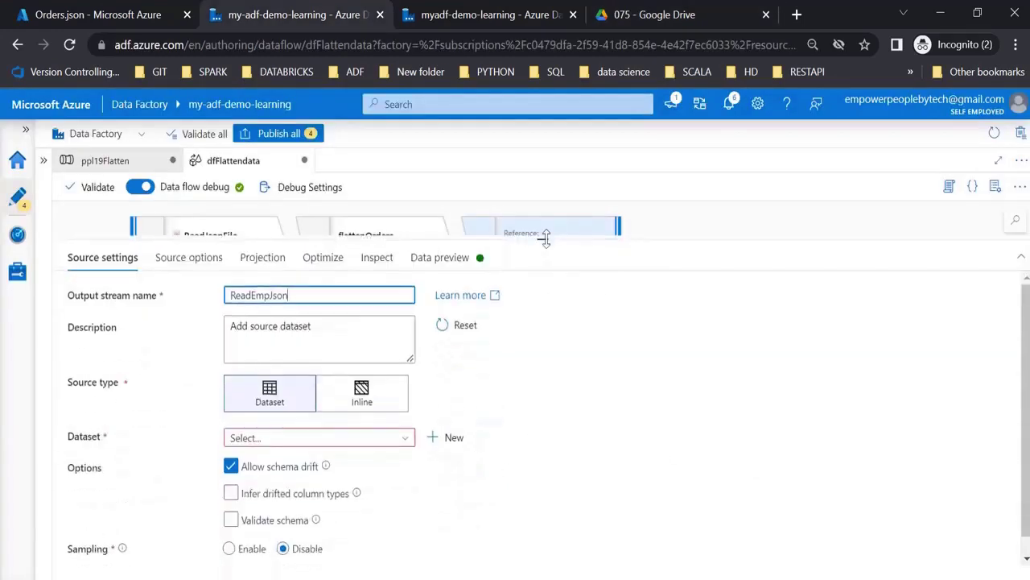
pyautogui.click(445, 440)
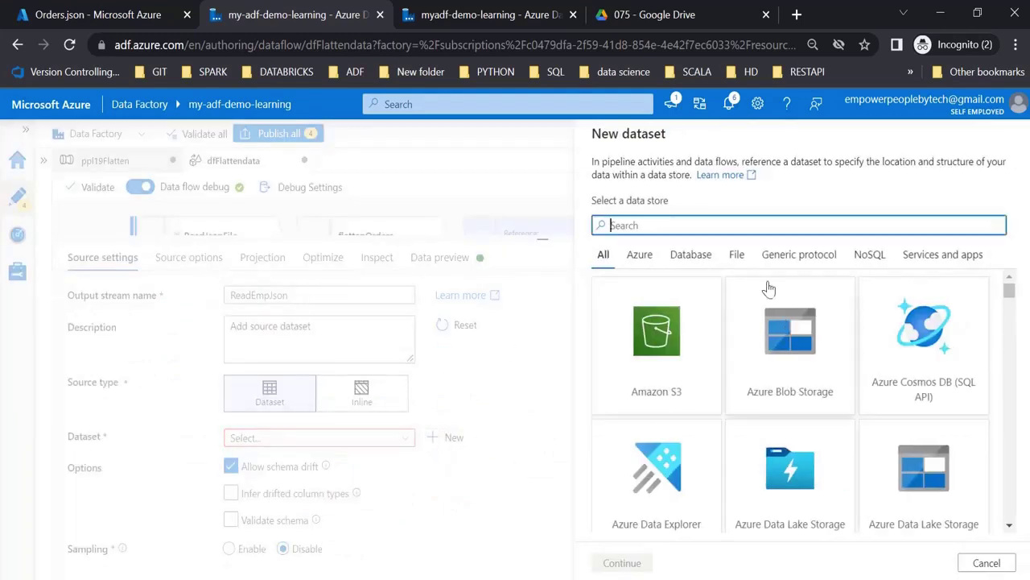
pyautogui.write('data')
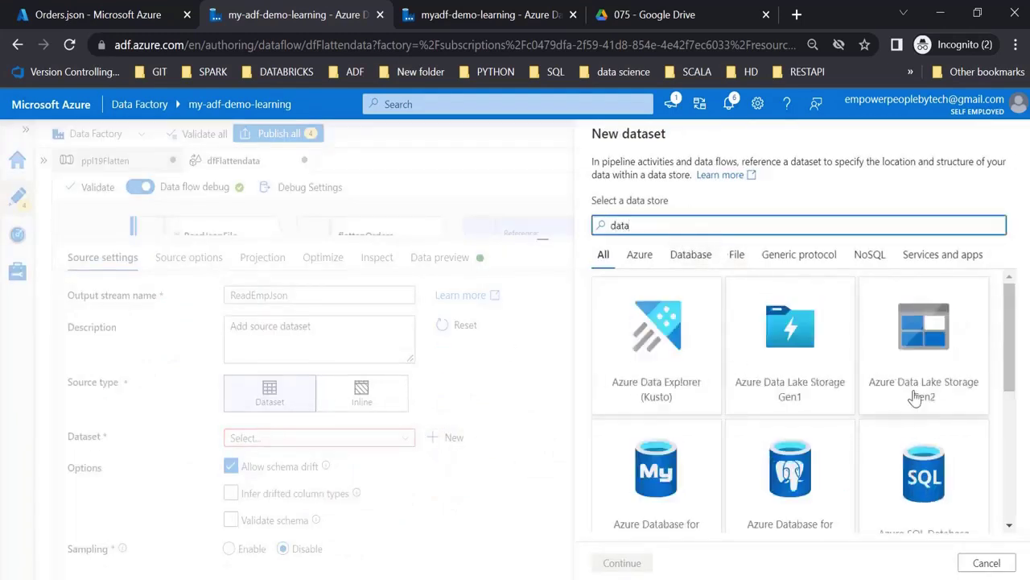
pyautogui.doubleClick(905, 354)
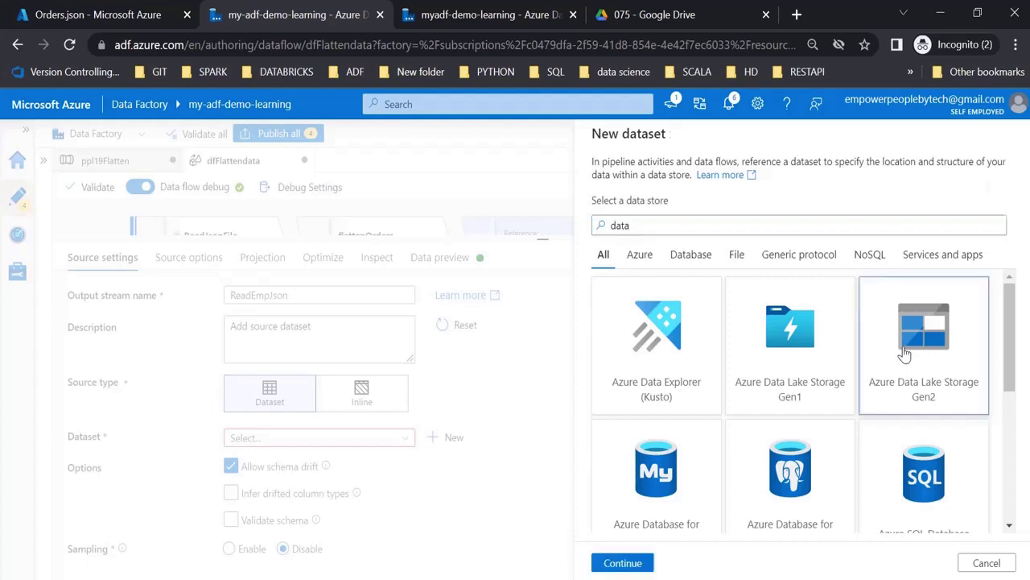
pyautogui.click(805, 254)
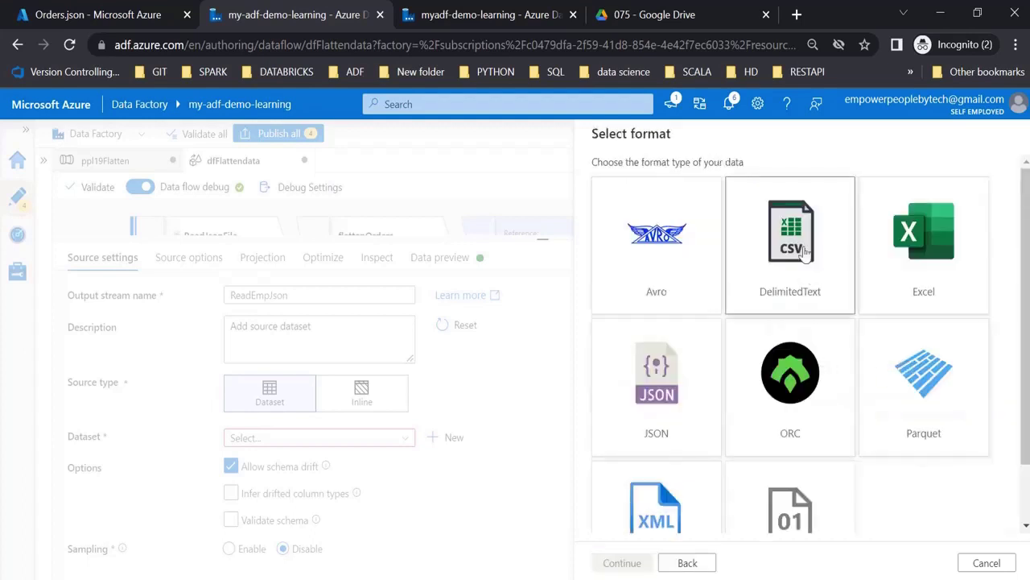
pyautogui.click(621, 375)
pyautogui.click(621, 563)
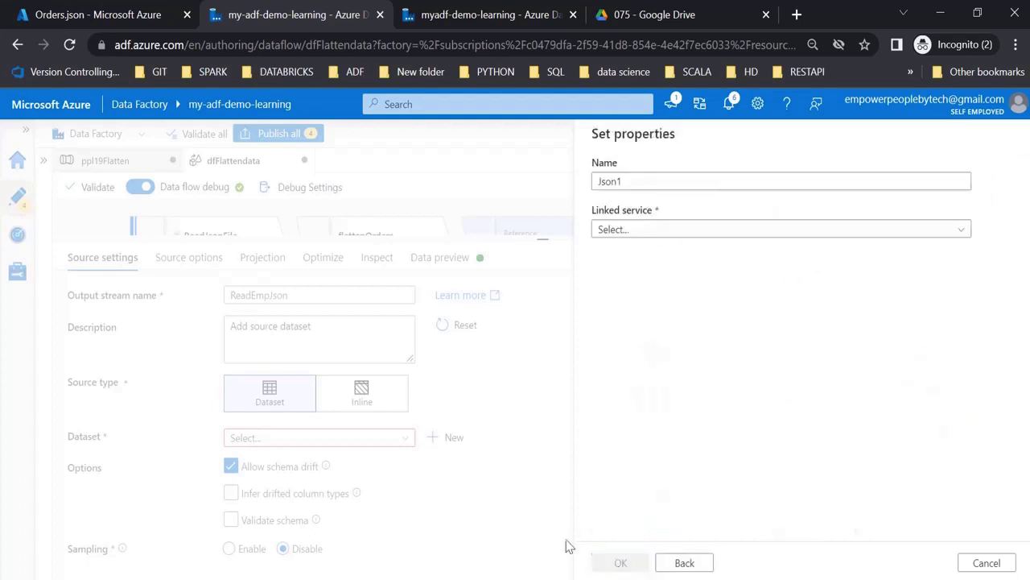
# Step: Name the new dataset dsJsonEmpSource and select myADLSconn as its linked service
pyautogui.doubleClick(630, 182)
pyautogui.write('d')
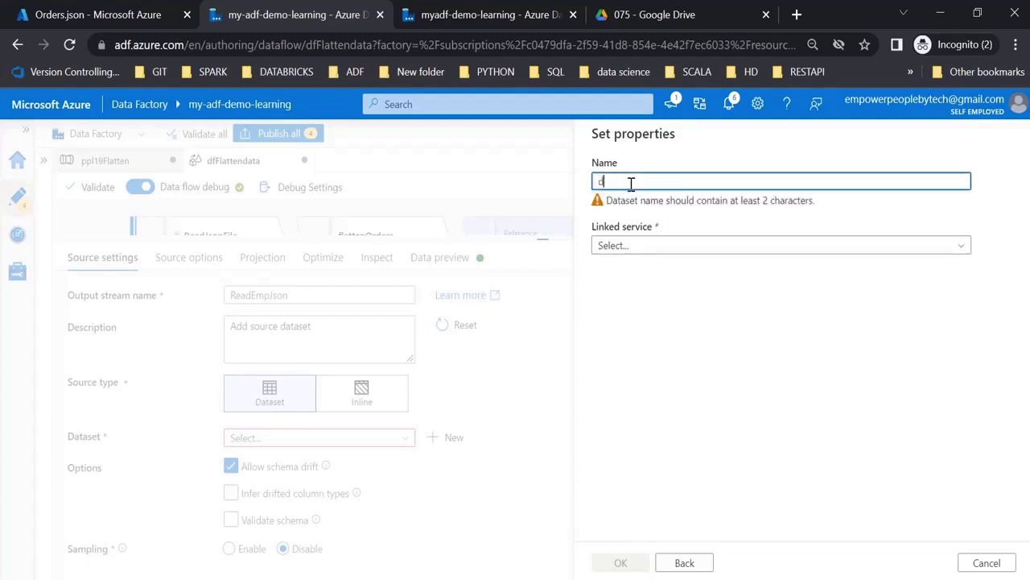
pyautogui.write('sJsonEmp')
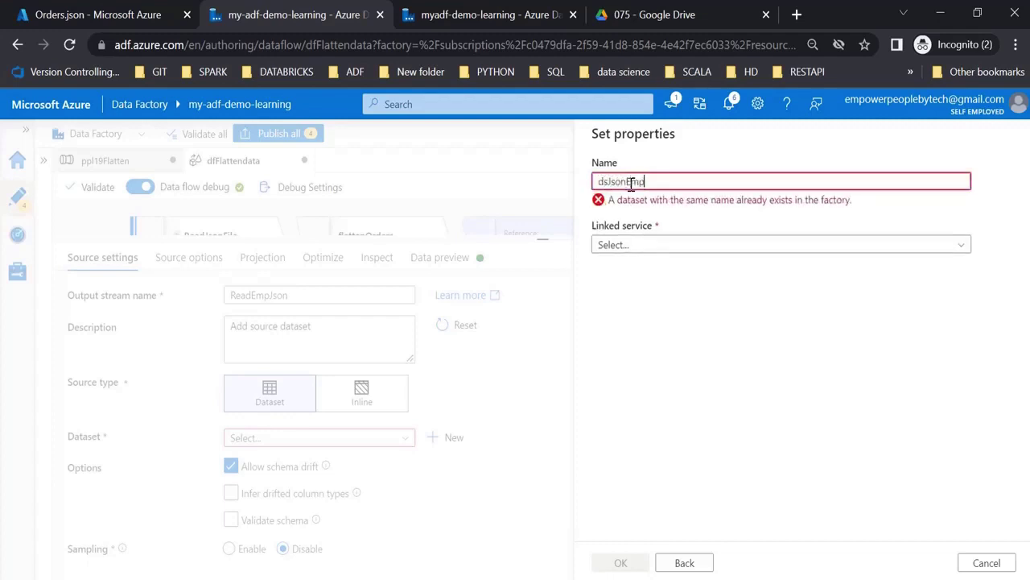
pyautogui.write('Source')
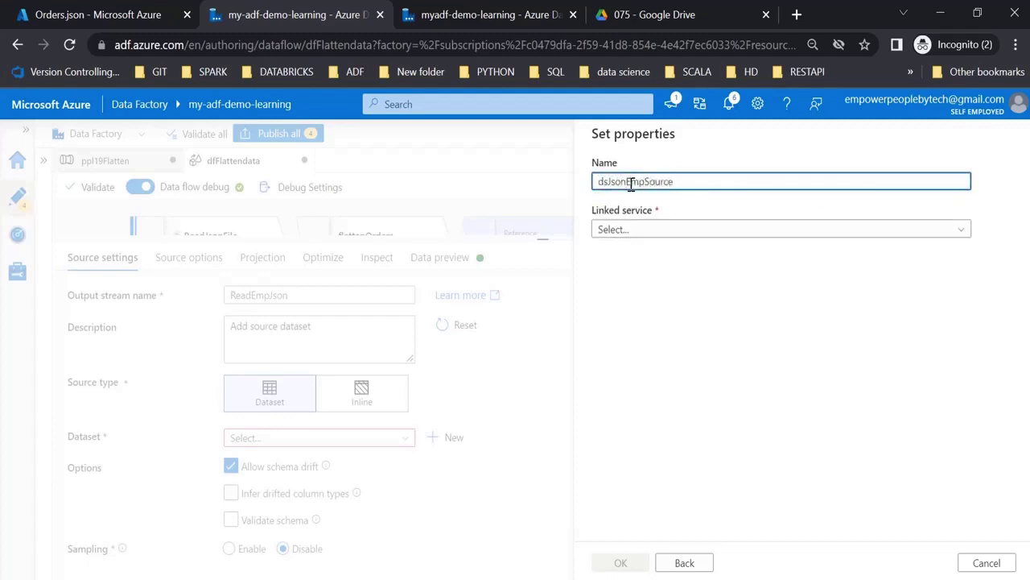
pyautogui.click(632, 231)
pyautogui.click(640, 326)
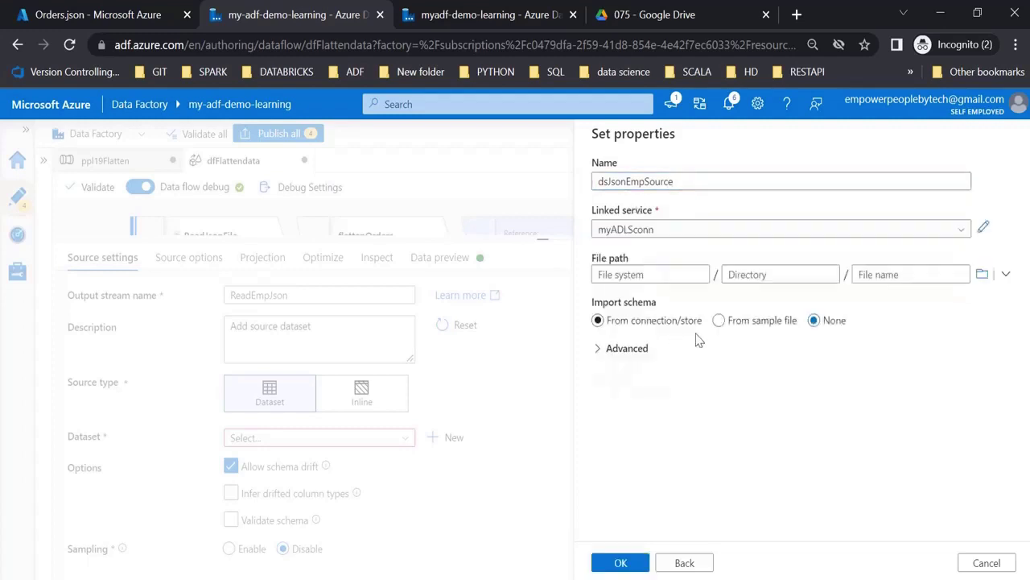
# Step: Set the dataset's file path to Employees.json in mycontainer and create the dataset
pyautogui.click(982, 274)
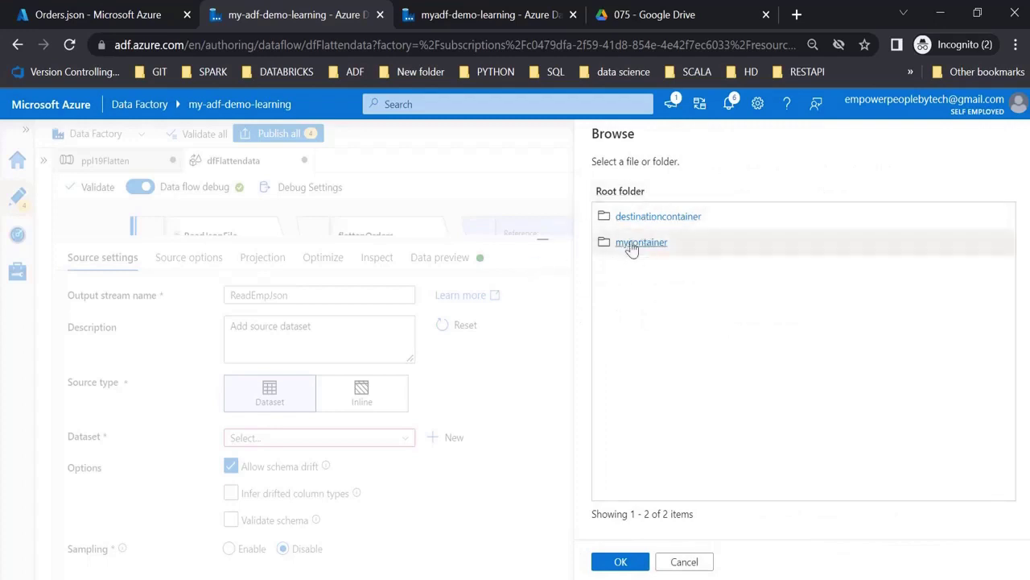
pyautogui.click(632, 245)
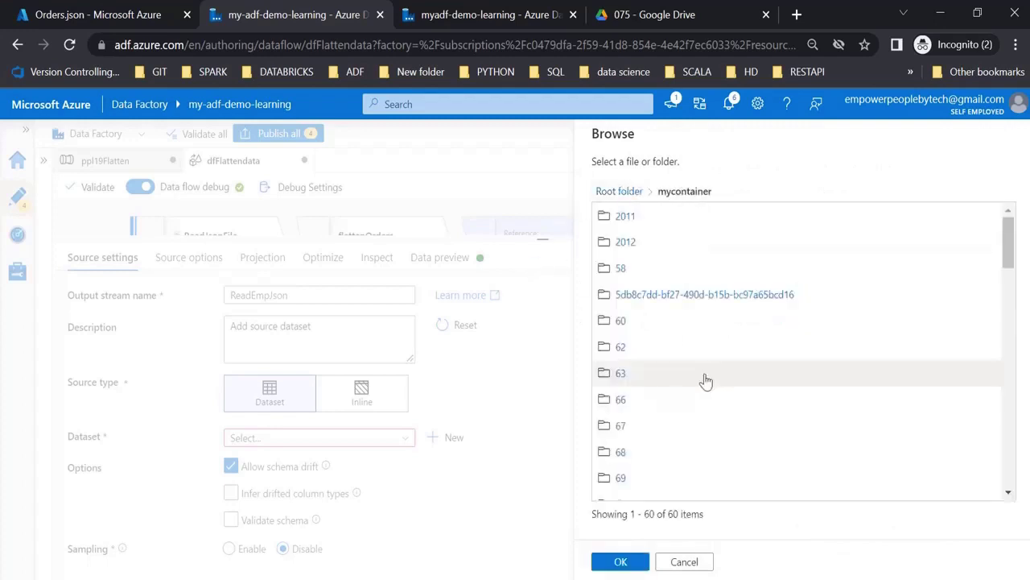
pyautogui.scroll(-5, 704, 379)
pyautogui.scroll(-4, 680, 344)
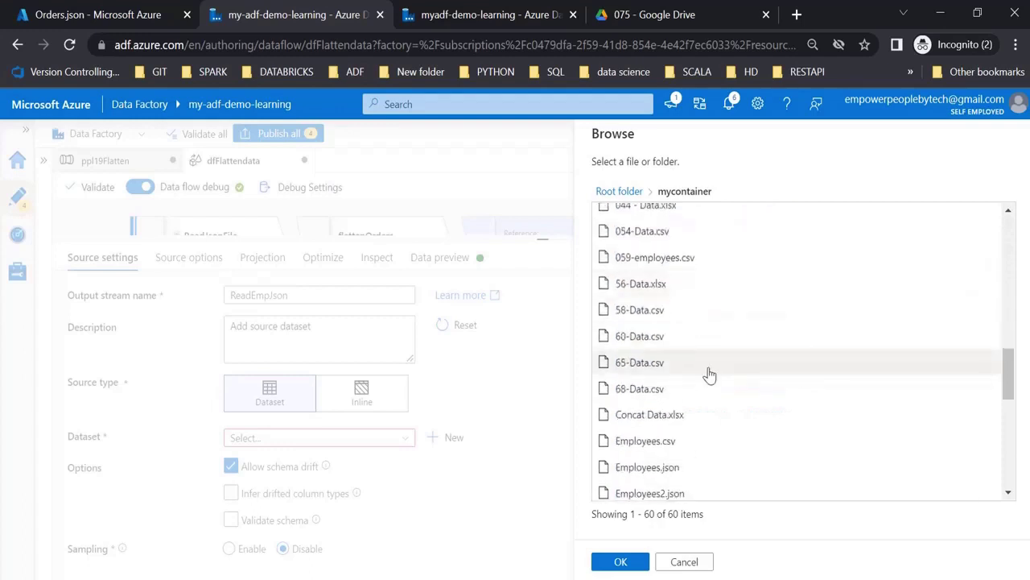
pyautogui.scroll(-2, 716, 364)
pyautogui.click(690, 382)
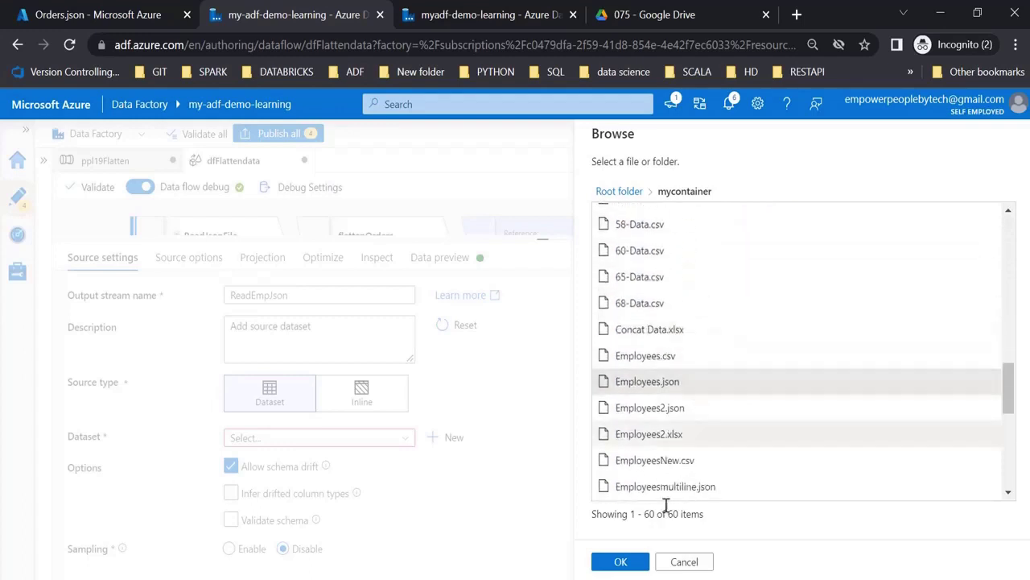
pyautogui.click(621, 561)
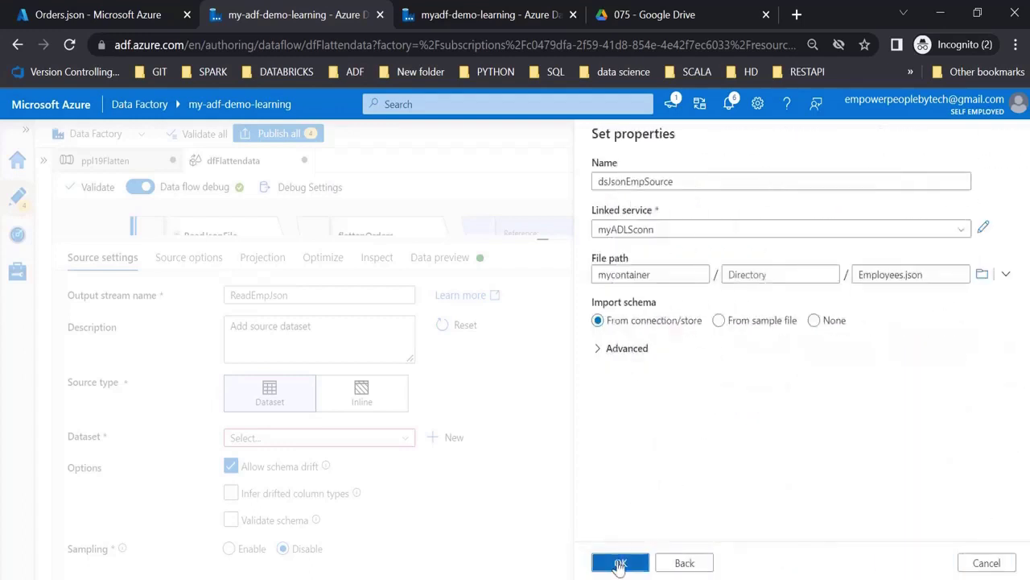
pyautogui.click(610, 560)
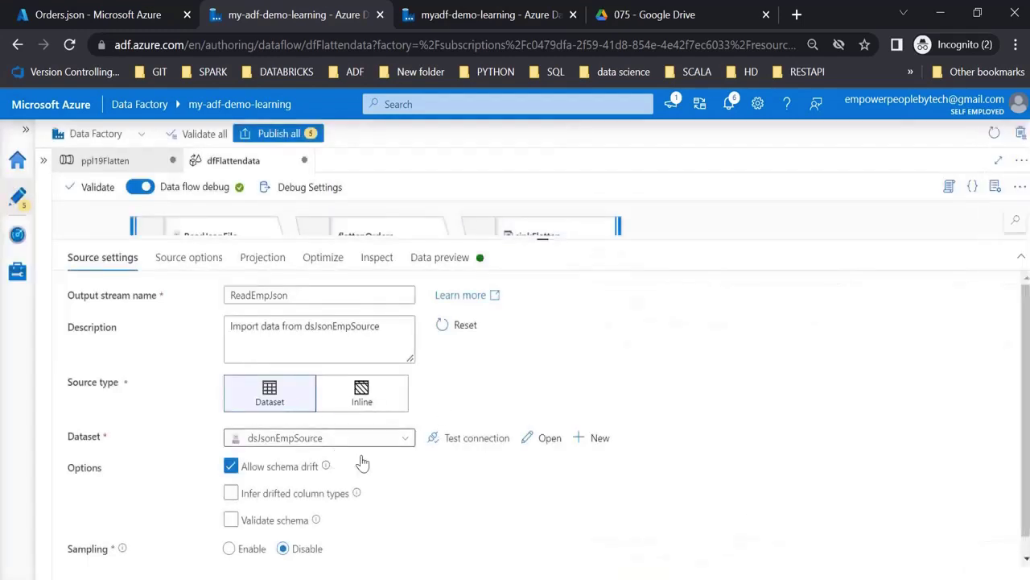
# Step: Switch to the Azure portal, close Orders.json and display the contents of Employees.json from mycontainer
pyautogui.click(95, 8)
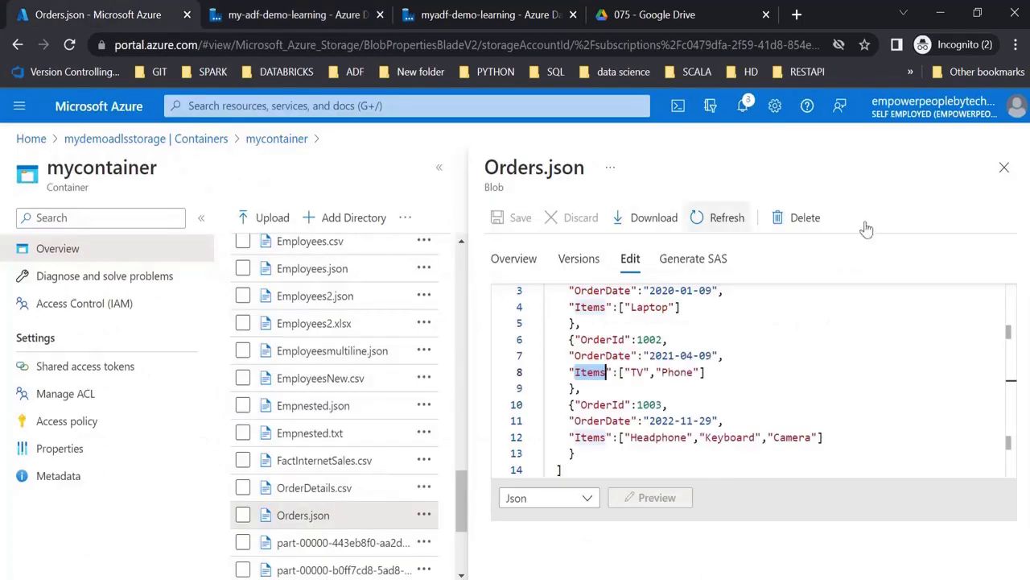
pyautogui.click(1004, 166)
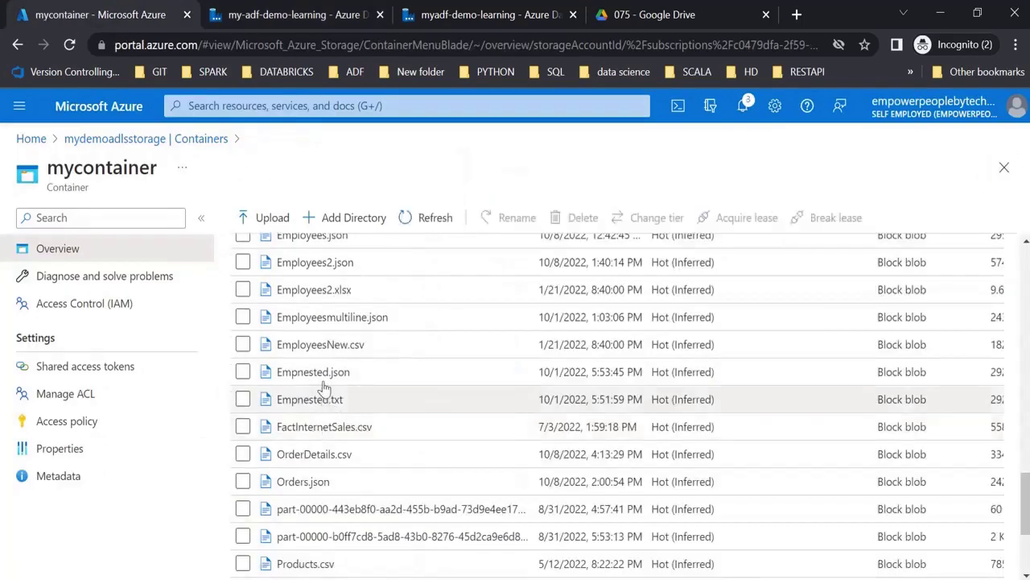
pyautogui.click(314, 238)
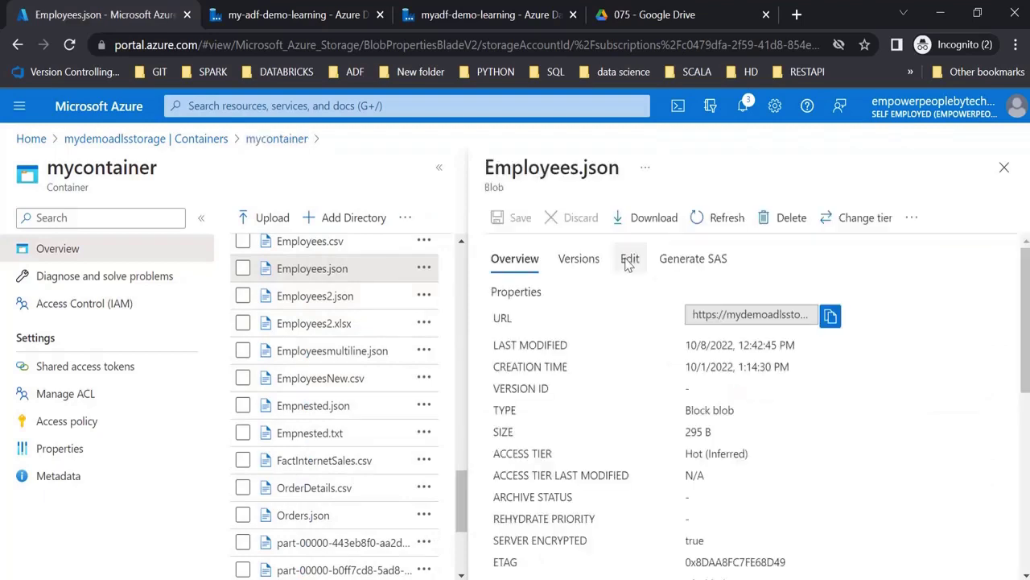
pyautogui.click(628, 261)
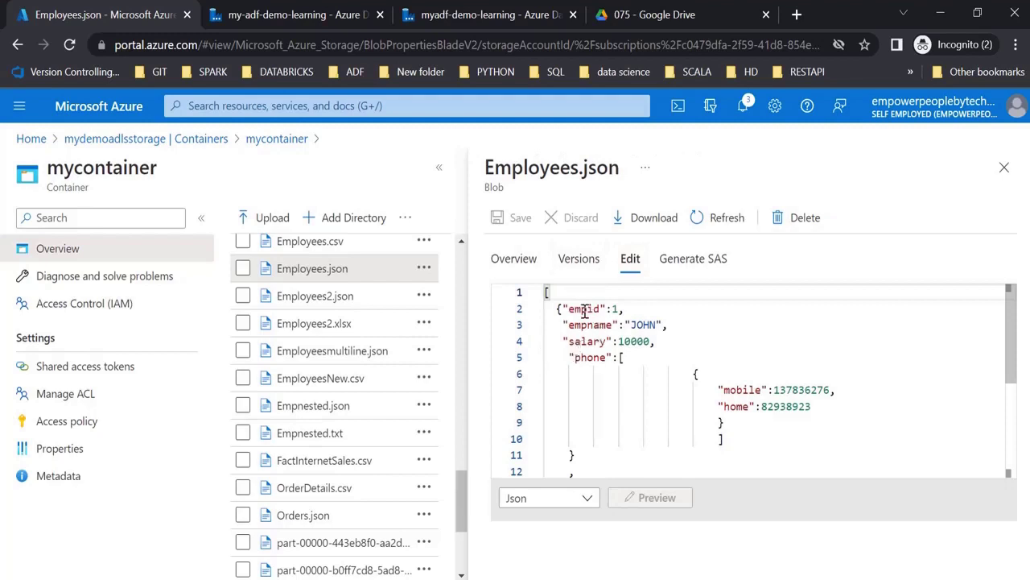
# Step: Examine the phone array of the first employee record in Employees.json, including its mobile and home fields
pyautogui.click(589, 358)
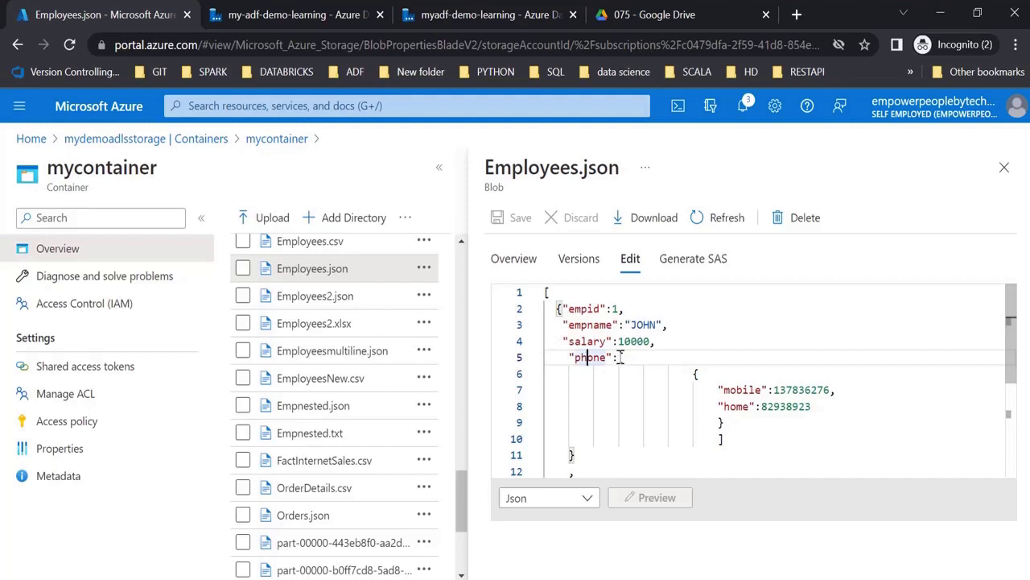
pyautogui.moveTo(624, 357); pyautogui.dragTo(744, 435)
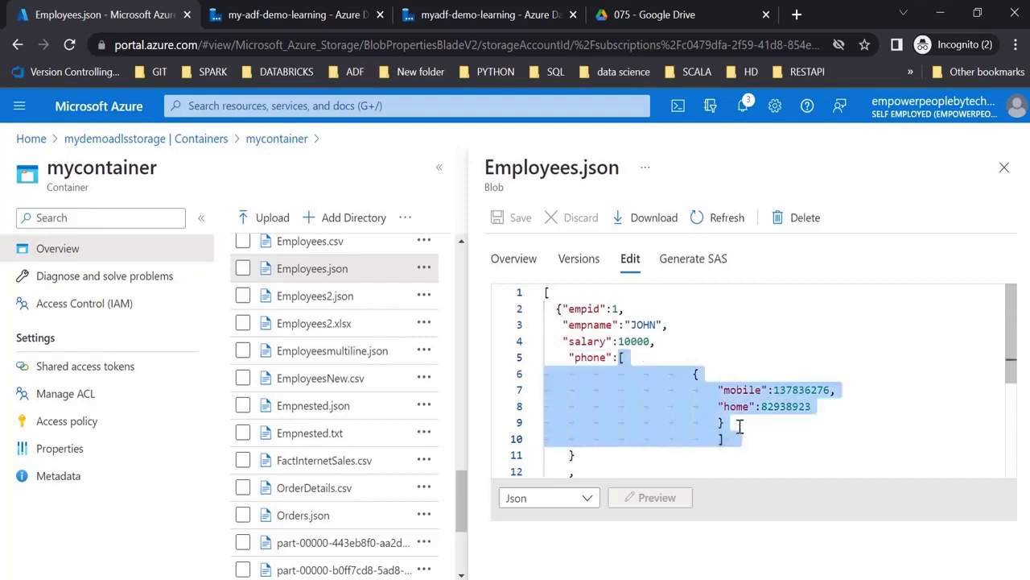
pyautogui.click(739, 425)
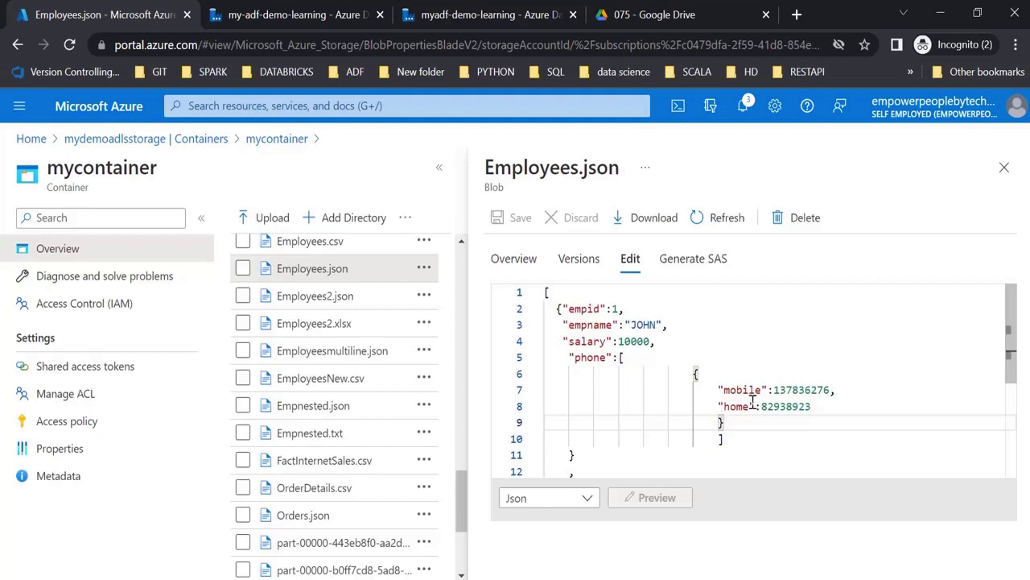
# Step: Check the phone array's mobile and home fields in both the first and second employee records of Employees.json
pyautogui.click(731, 391)
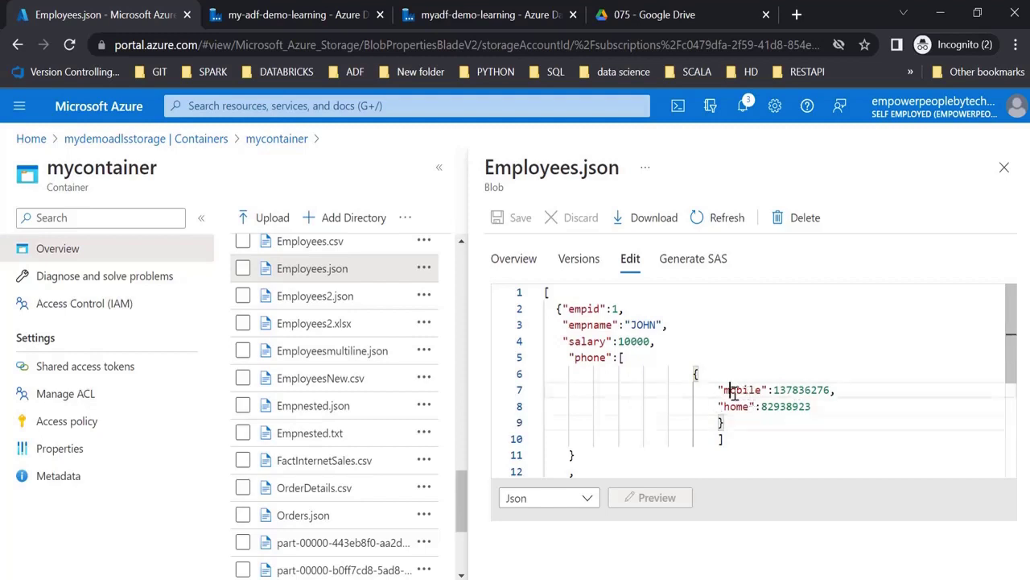
pyautogui.click(600, 358)
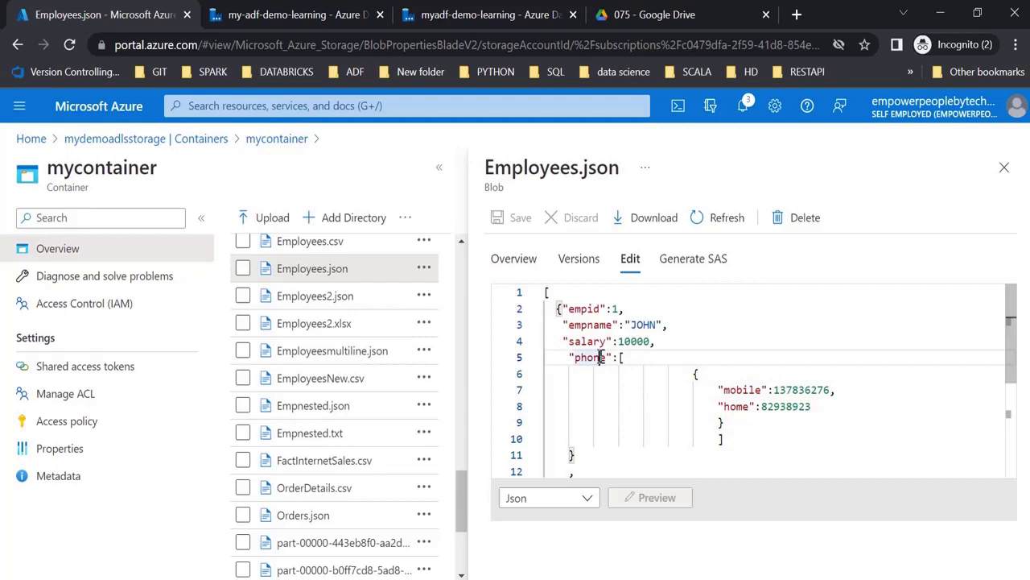
pyautogui.click(742, 390)
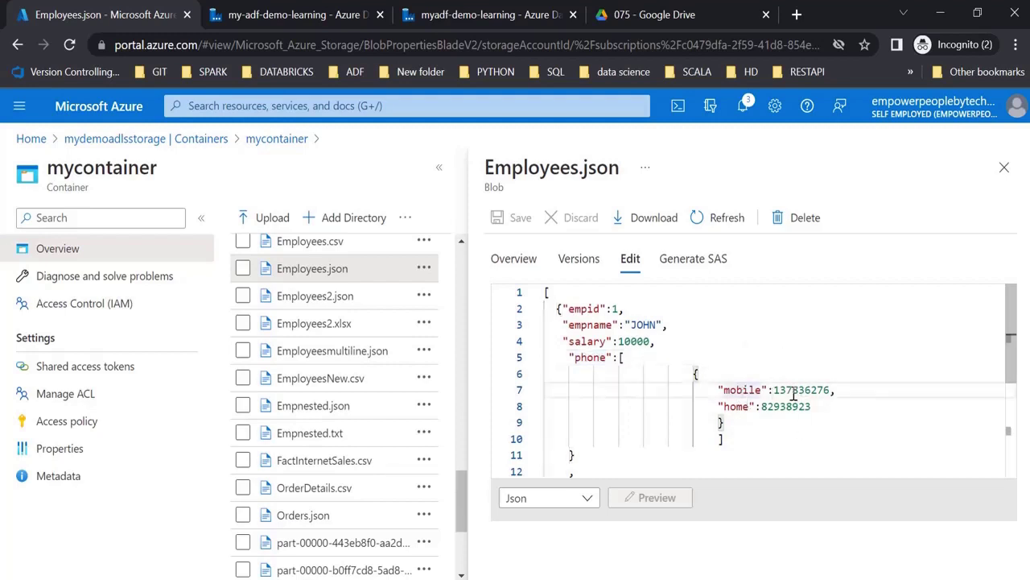
pyautogui.scroll(-3, 756, 391)
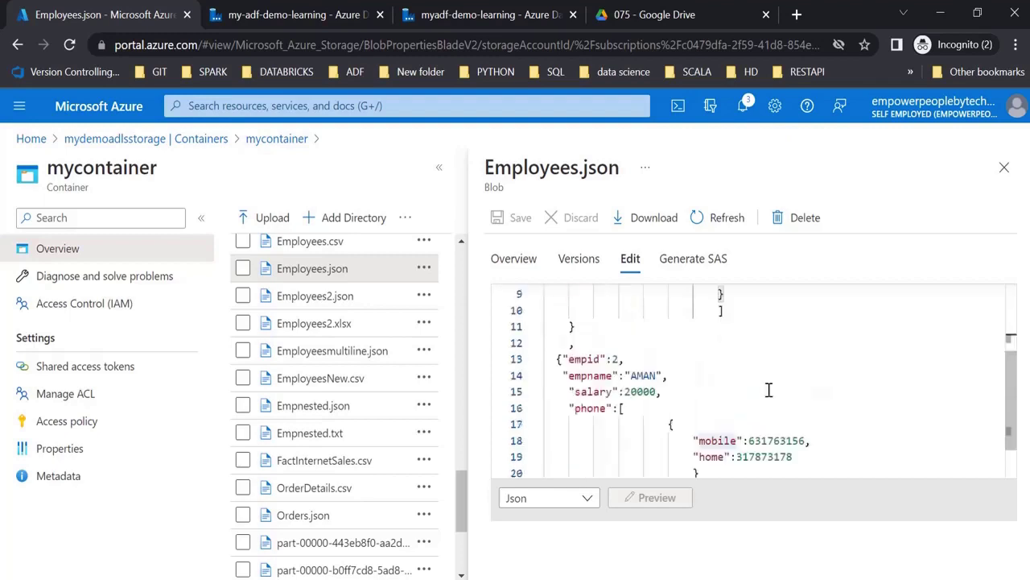
# Step: Return to the dfFlattendata data flow and set the ReadEmpJson source's JSON document form to Array of documents
pyautogui.click(288, 14)
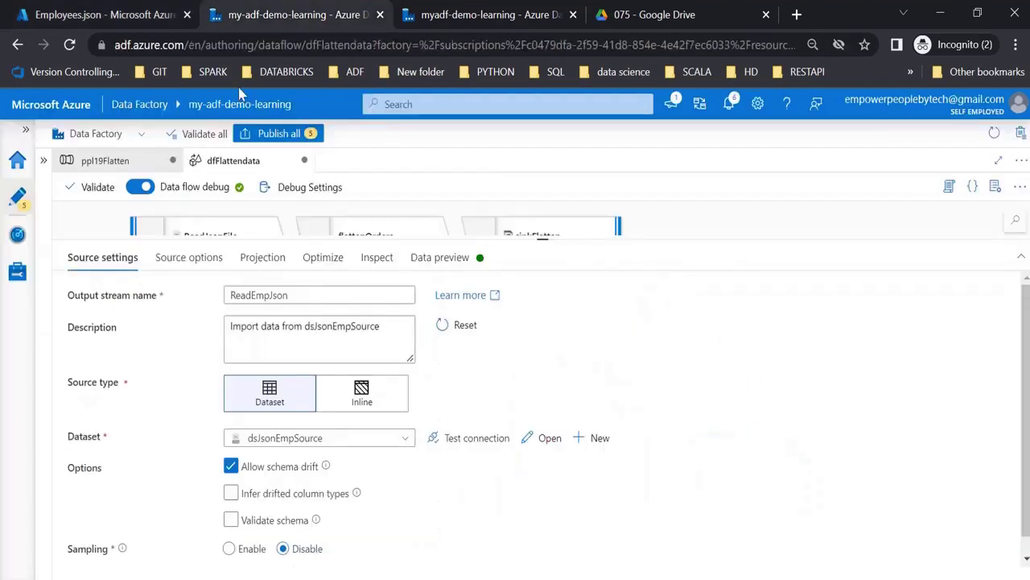
pyautogui.click(187, 262)
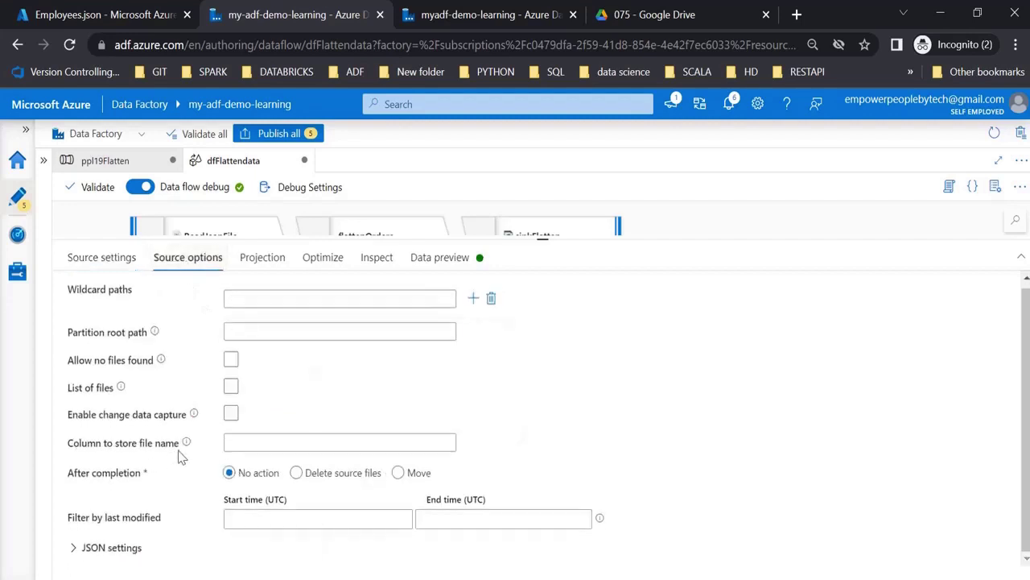
pyautogui.click(82, 549)
pyautogui.scroll(-3, 207, 472)
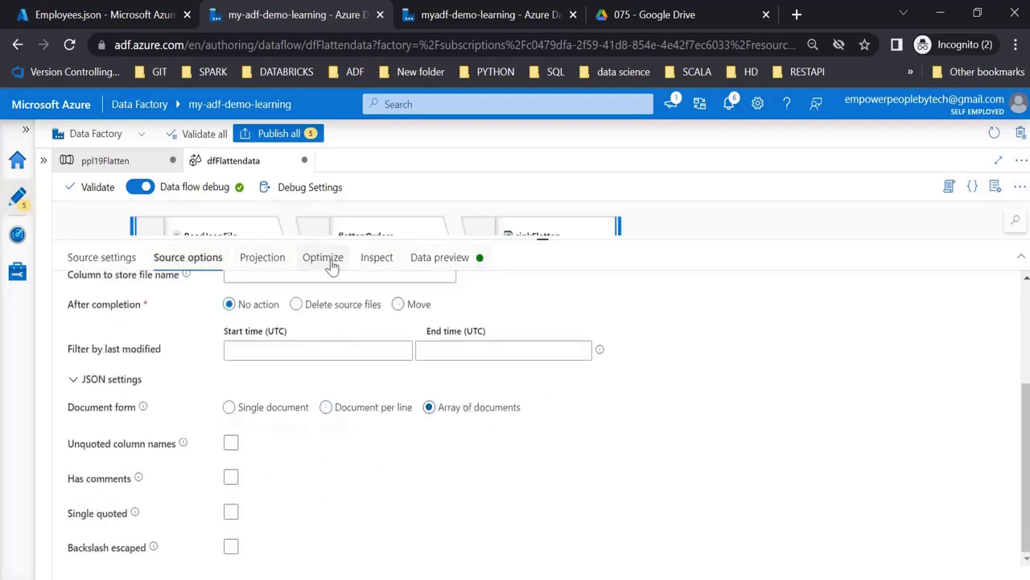
# Step: Examine the ReadEmpJson projection with the phone column's nested fields and load the source's data preview
pyautogui.click(262, 259)
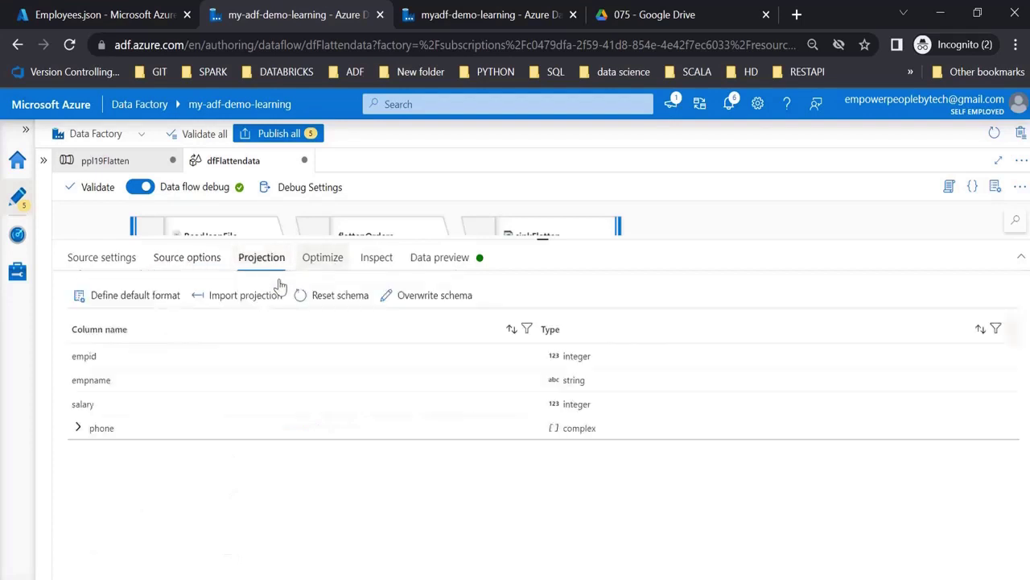
pyautogui.click(78, 429)
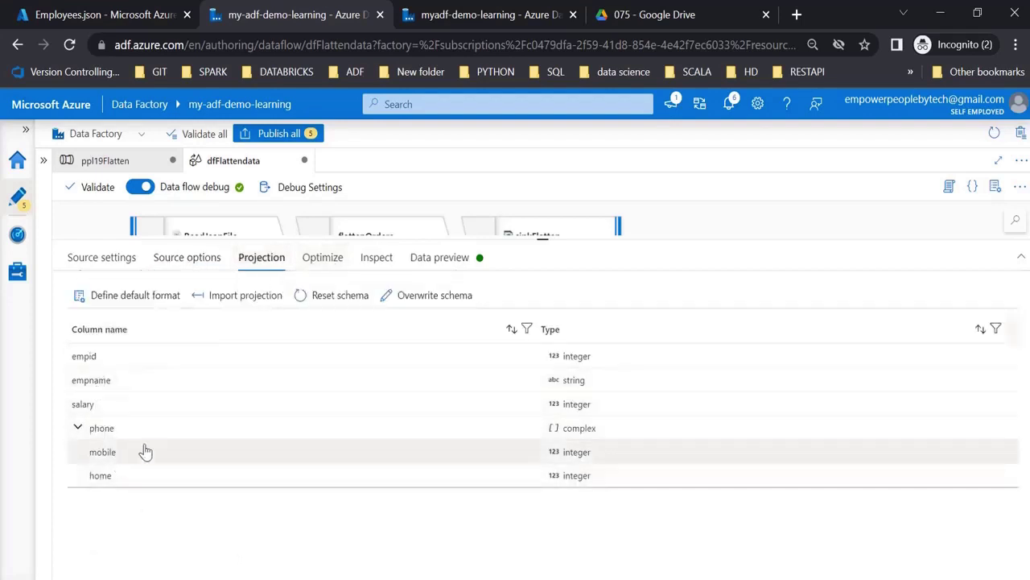
pyautogui.click(440, 257)
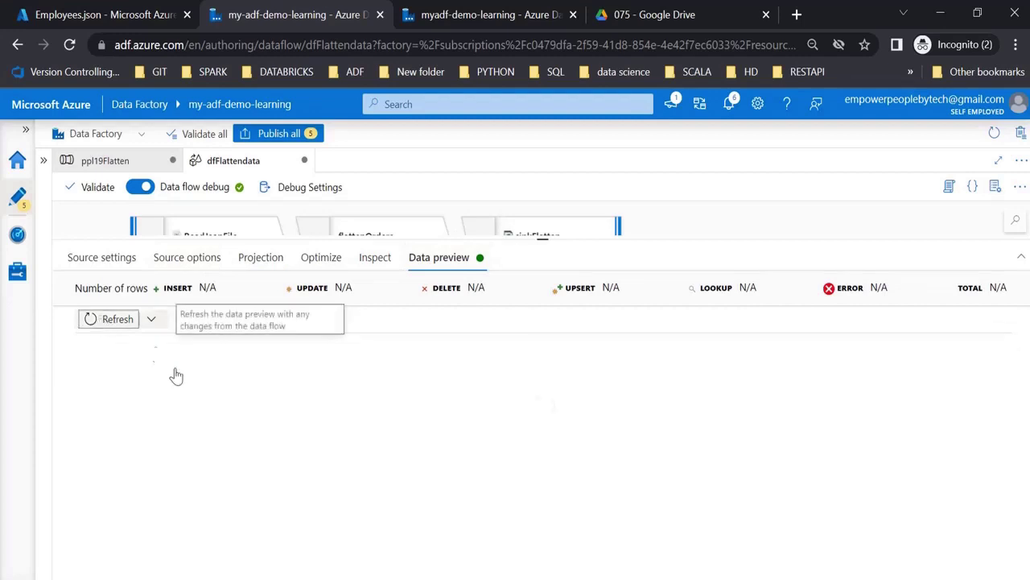
pyautogui.click(114, 319)
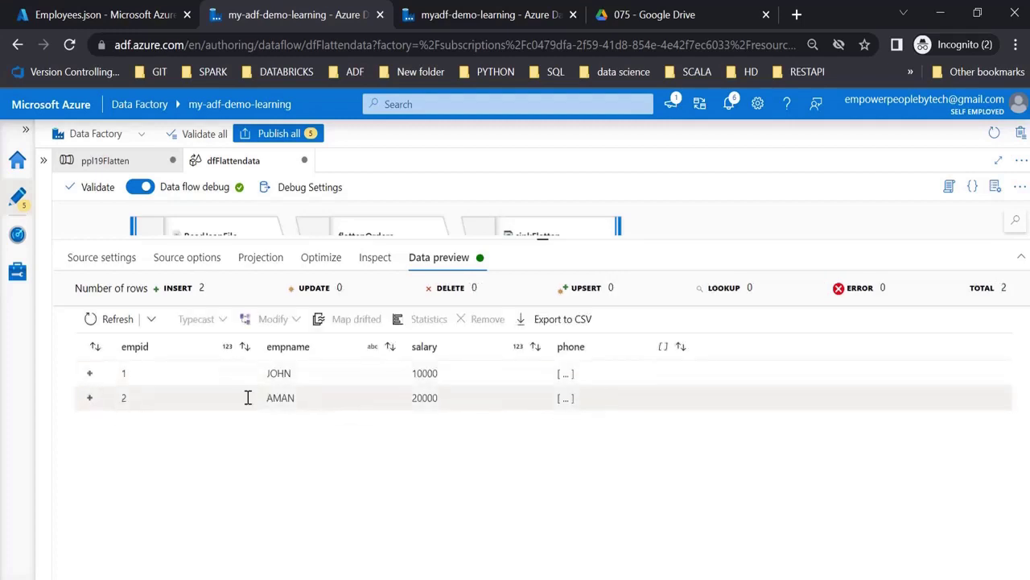
# Step: Inspect the nested phone array values for both employee rows in the ReadEmpJson data preview
pyautogui.click(567, 372)
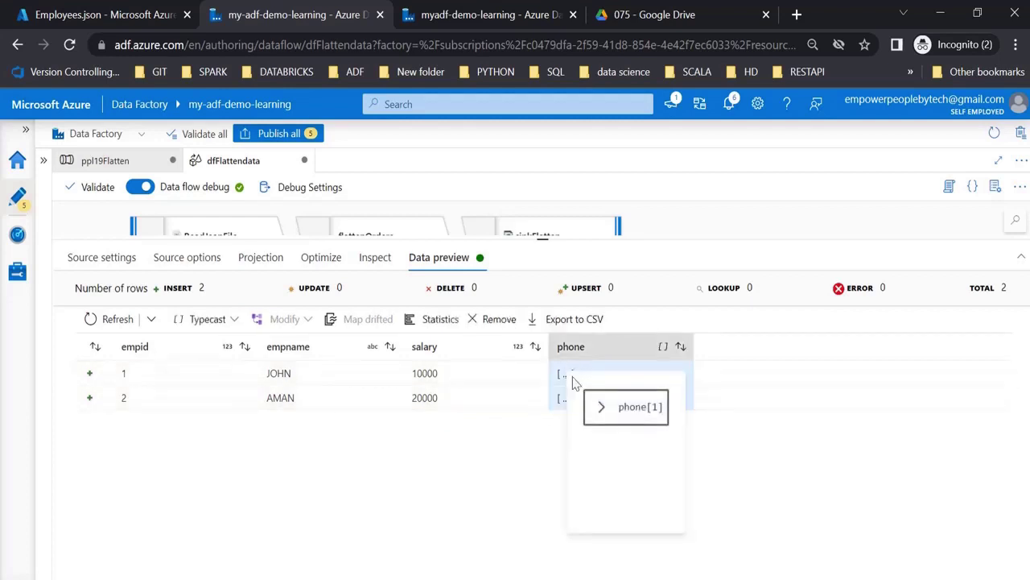
pyautogui.click(603, 409)
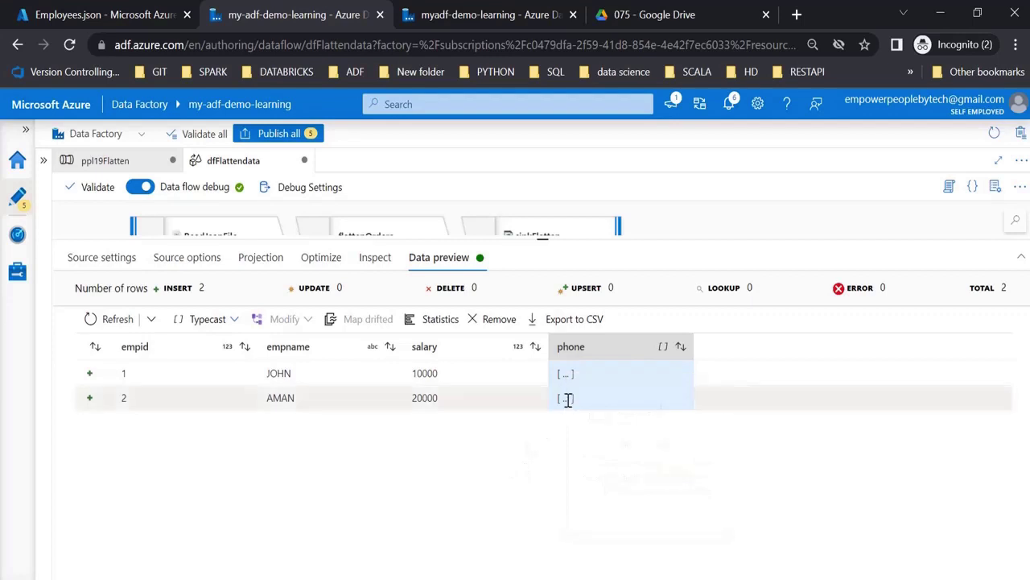
pyautogui.click(563, 396)
pyautogui.click(601, 434)
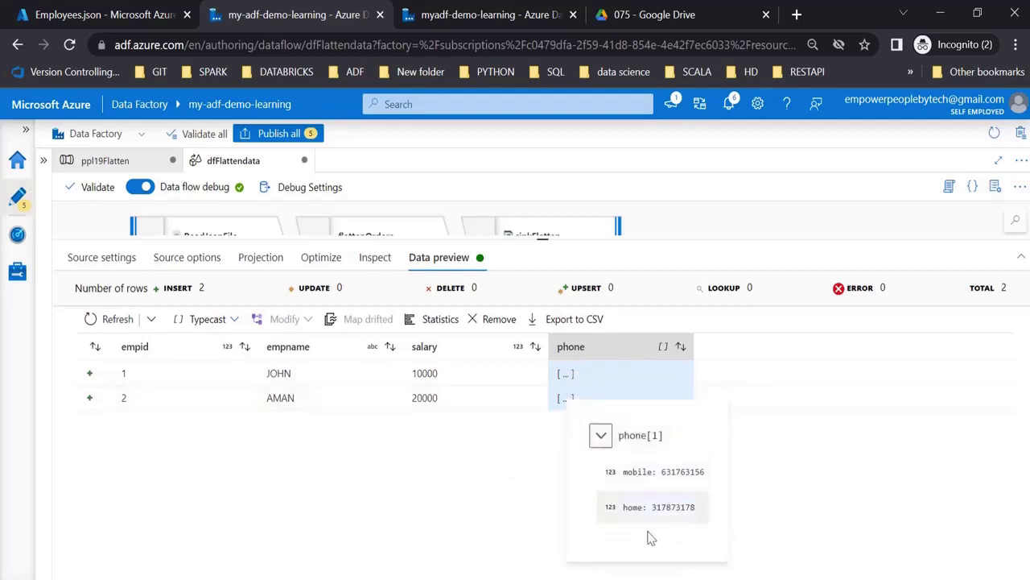
pyautogui.click(419, 497)
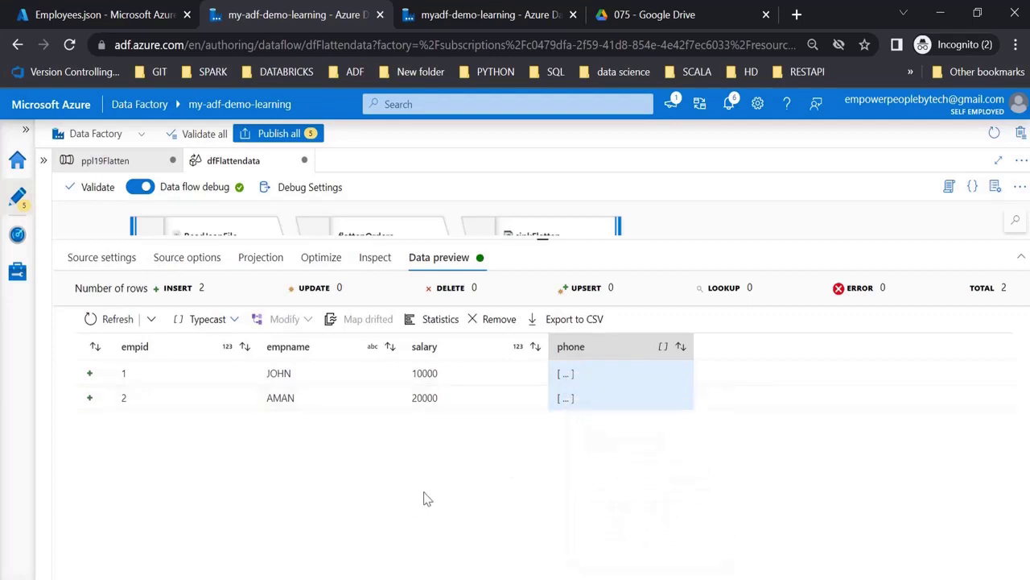
pyautogui.click(565, 374)
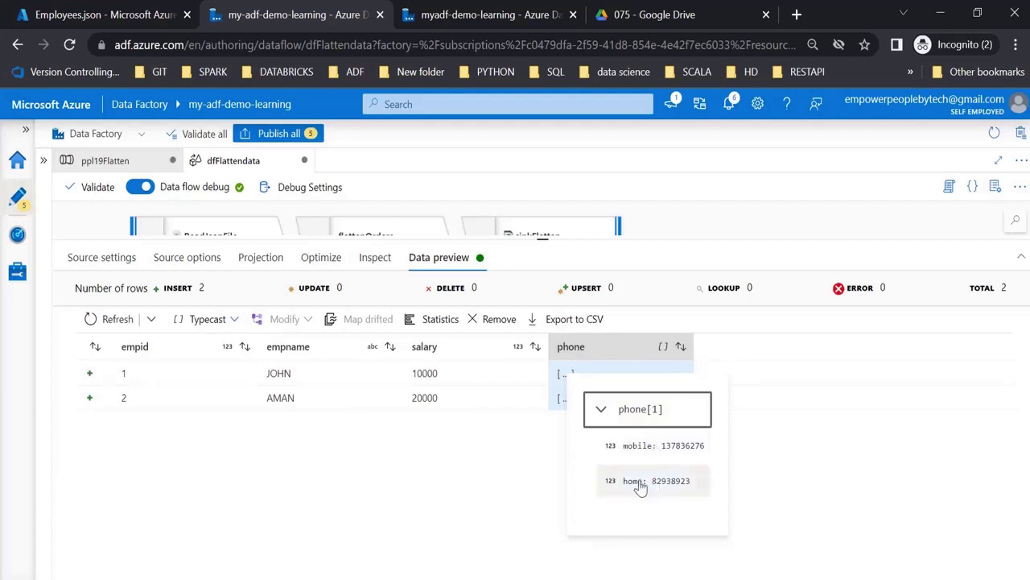
# Step: Add a Flatten transformation after ReadEmpJson and name its output stream flattenempData
pyautogui.moveTo(566, 238); pyautogui.dragTo(542, 431)
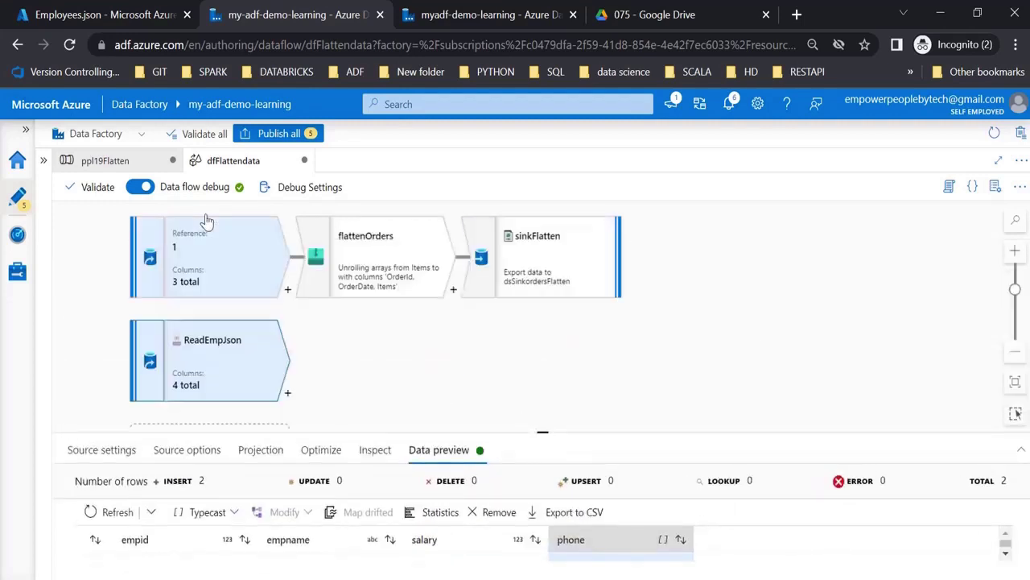
pyautogui.click(288, 396)
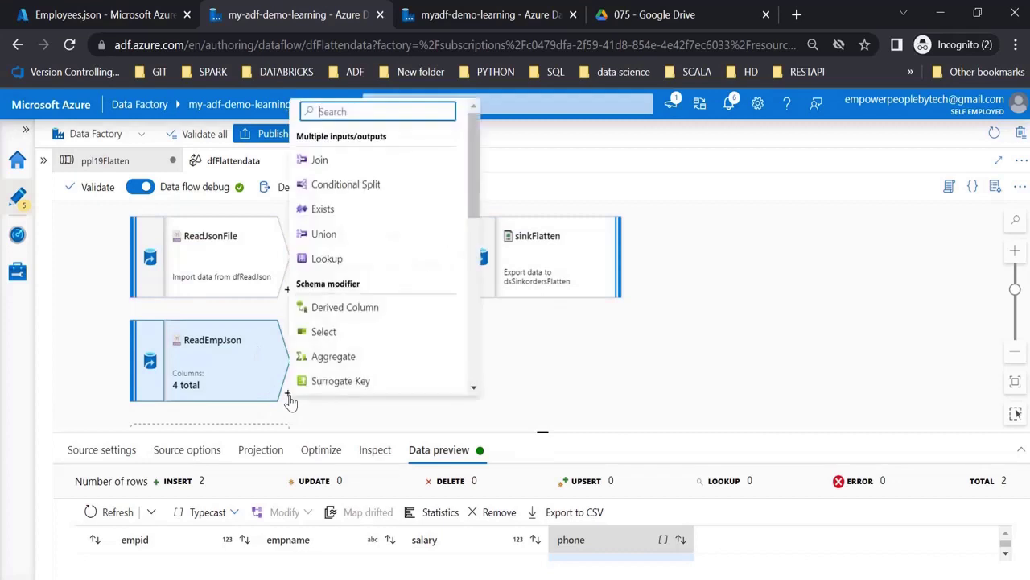
pyautogui.scroll(-3, 375, 273)
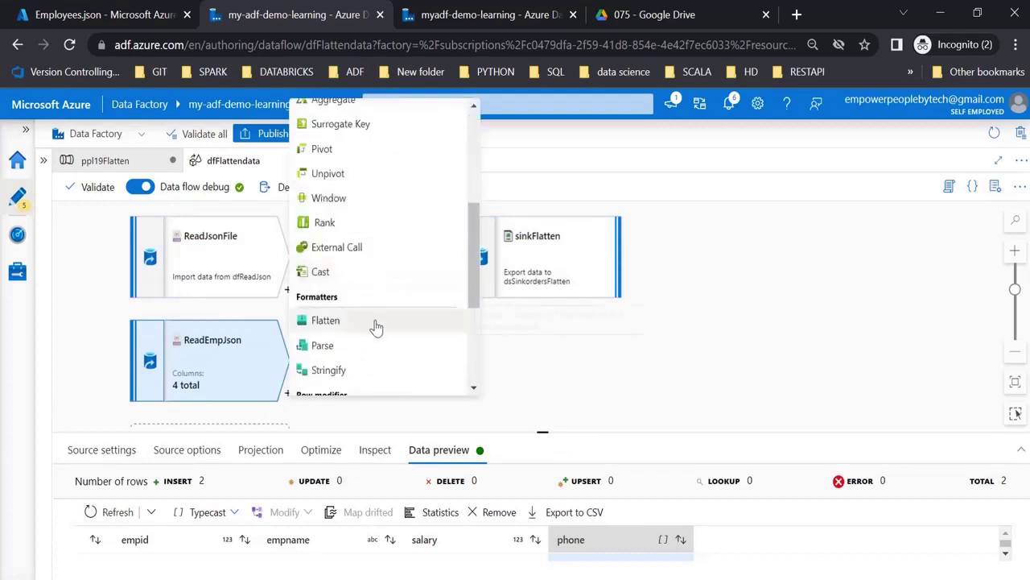
pyautogui.click(372, 324)
pyautogui.click(288, 485)
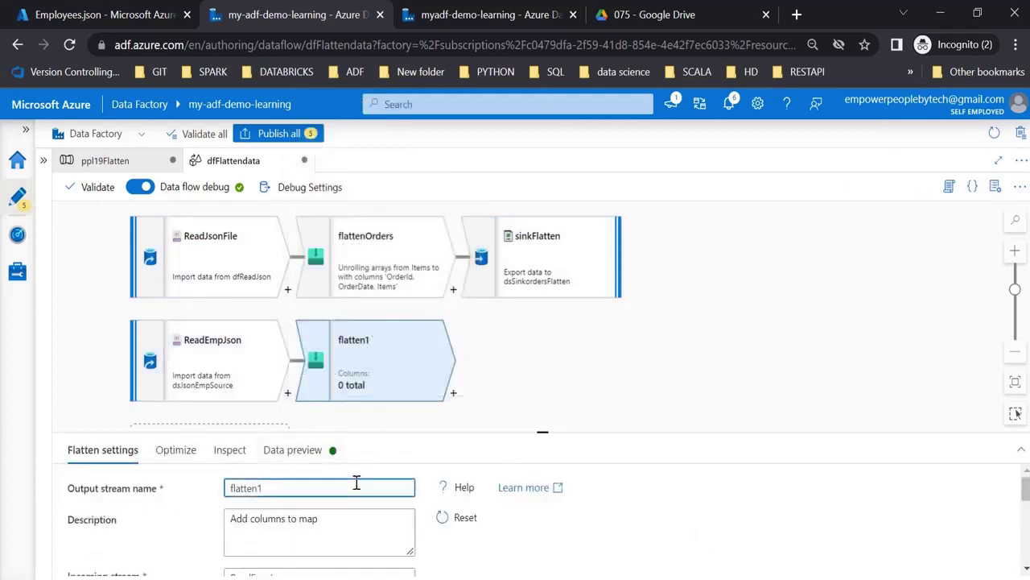
pyautogui.write('empData')
# Step: Set flattenempData to unroll by the phone array
pyautogui.moveTo(545, 394); pyautogui.dragTo(487, 314)
pyautogui.moveTo(544, 431); pyautogui.dragTo(566, 279)
pyautogui.click(409, 451)
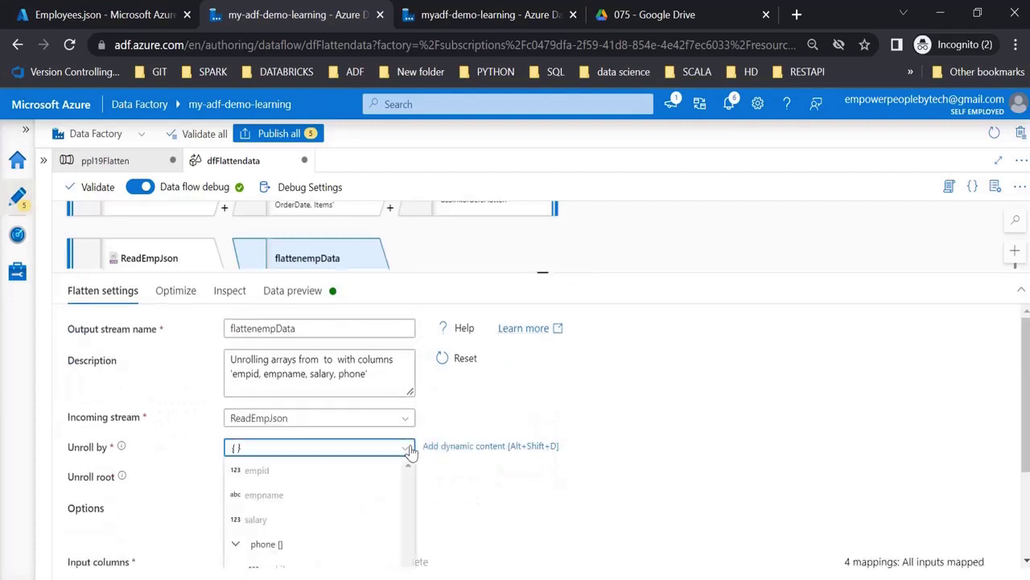
pyautogui.scroll(-1, 403, 460)
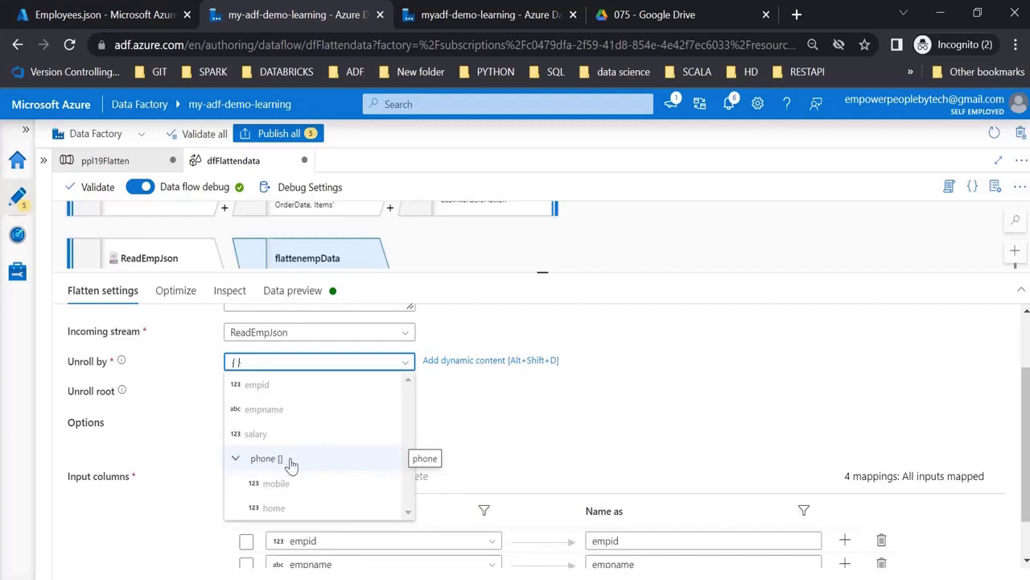
pyautogui.click(292, 466)
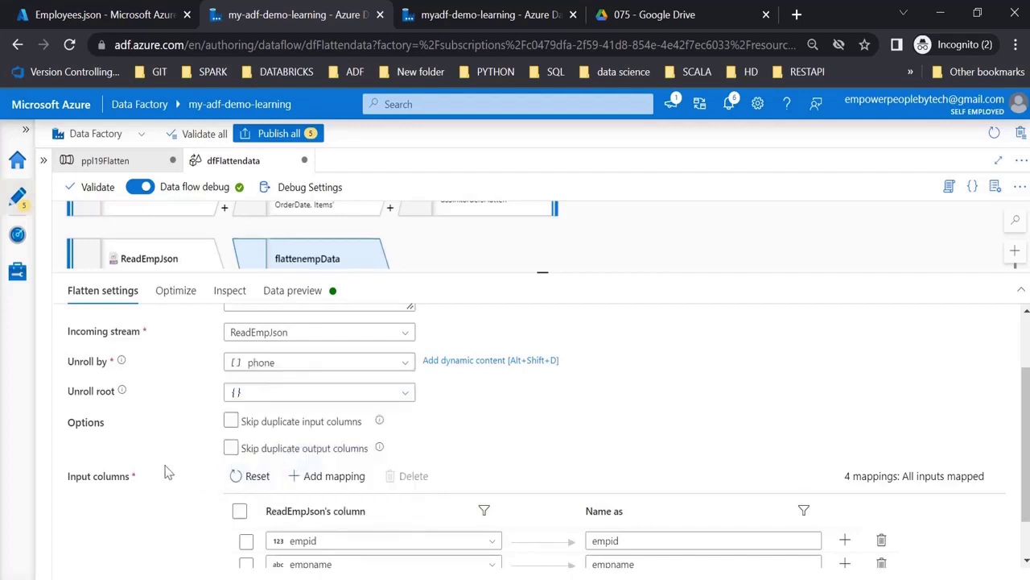
# Step: Reset flattenempData's input column mappings and turn off skipping of duplicate input columns
pyautogui.scroll(-1, 173, 469)
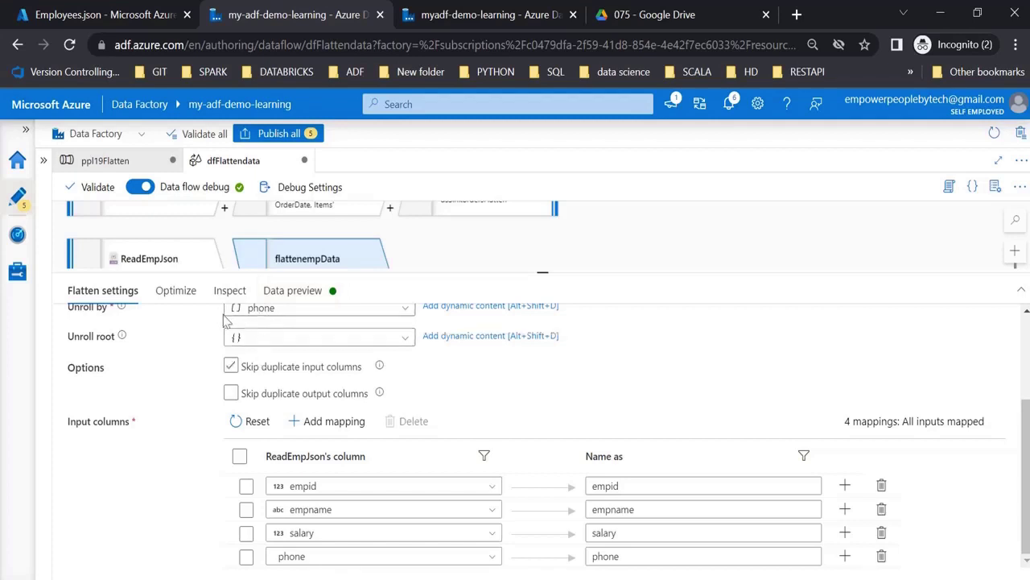
pyautogui.click(248, 422)
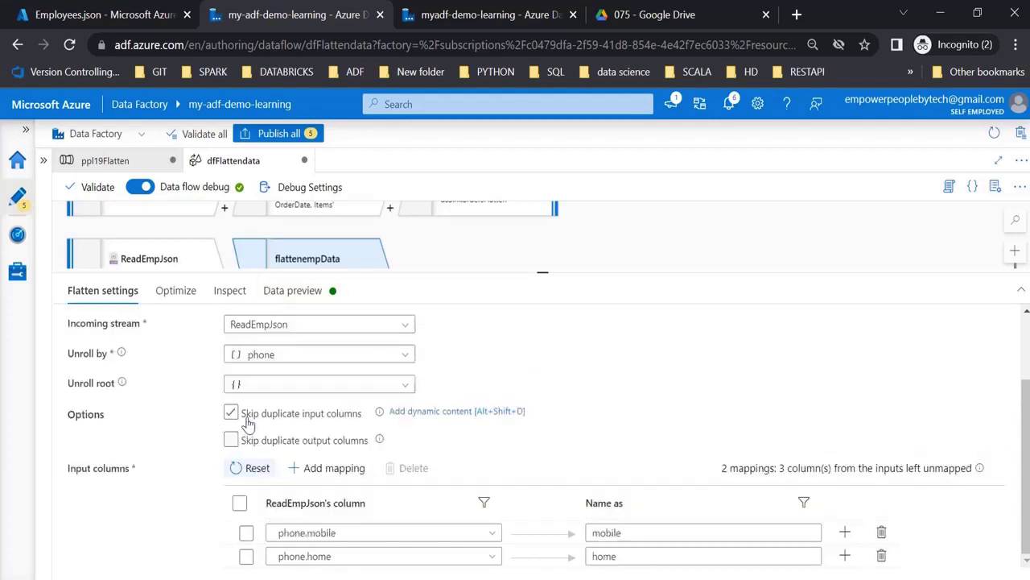
pyautogui.click(233, 414)
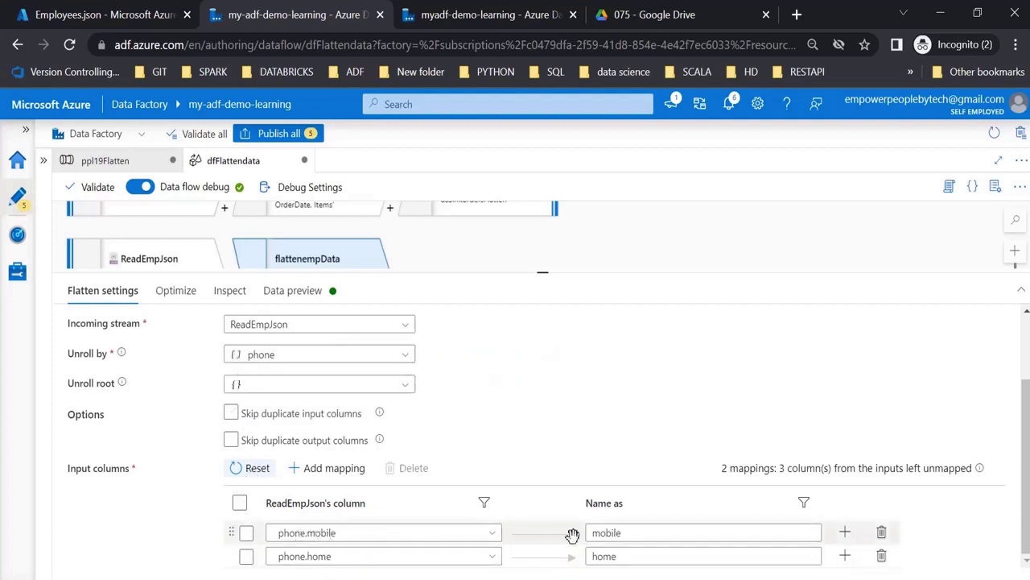
pyautogui.click(606, 533)
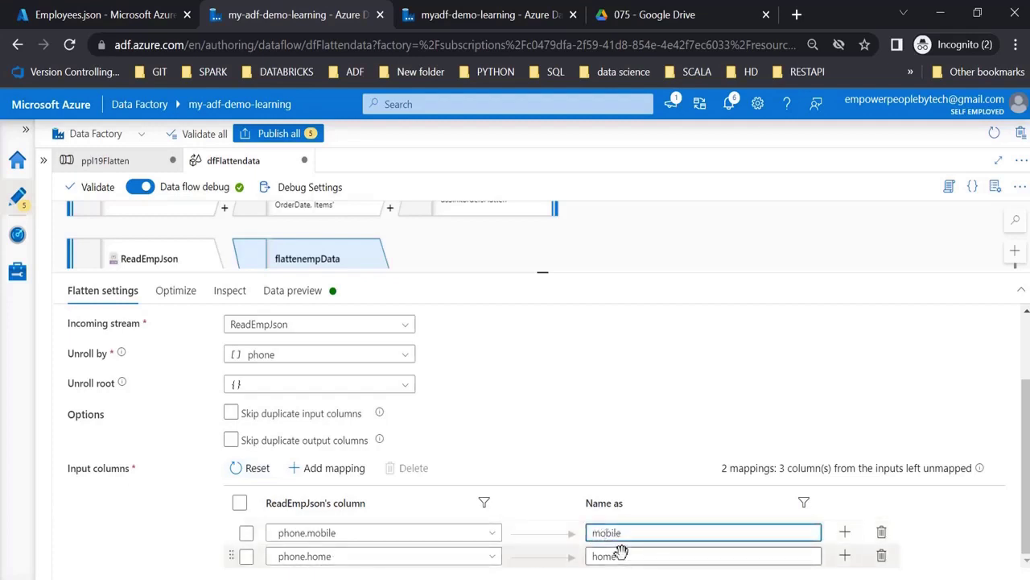
# Step: Switch to the Azure portal and review the phone array's mobile and home keys in the first record of Employees.json
pyautogui.click(127, 14)
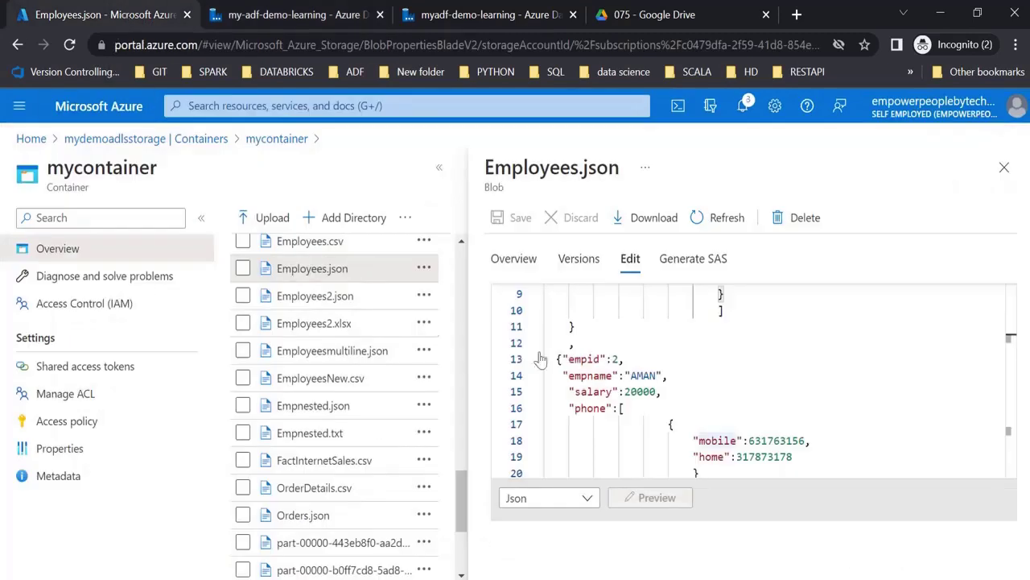
pyautogui.scroll(3, 612, 395)
pyautogui.doubleClick(590, 356)
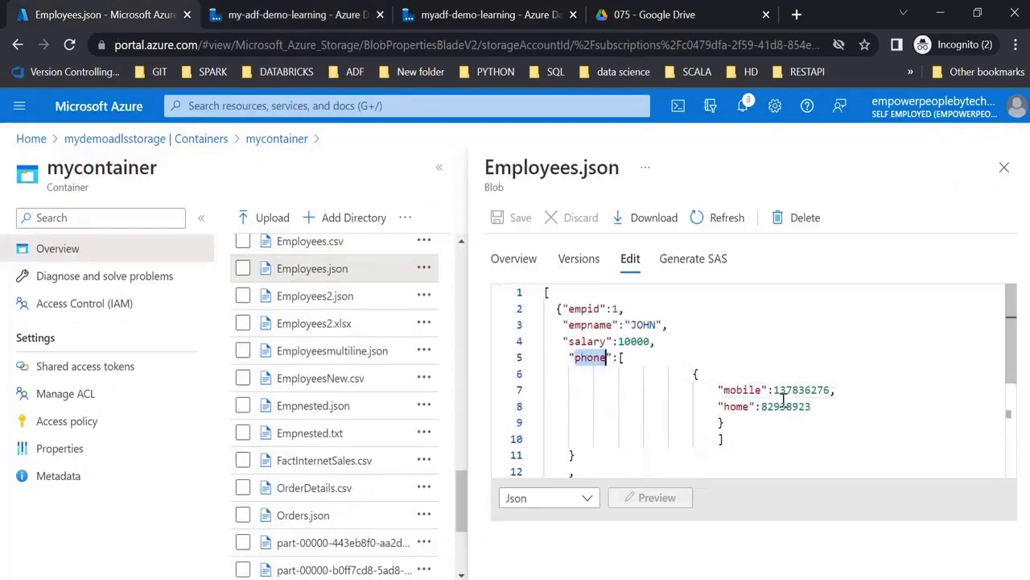
pyautogui.doubleClick(739, 390)
pyautogui.click(570, 356)
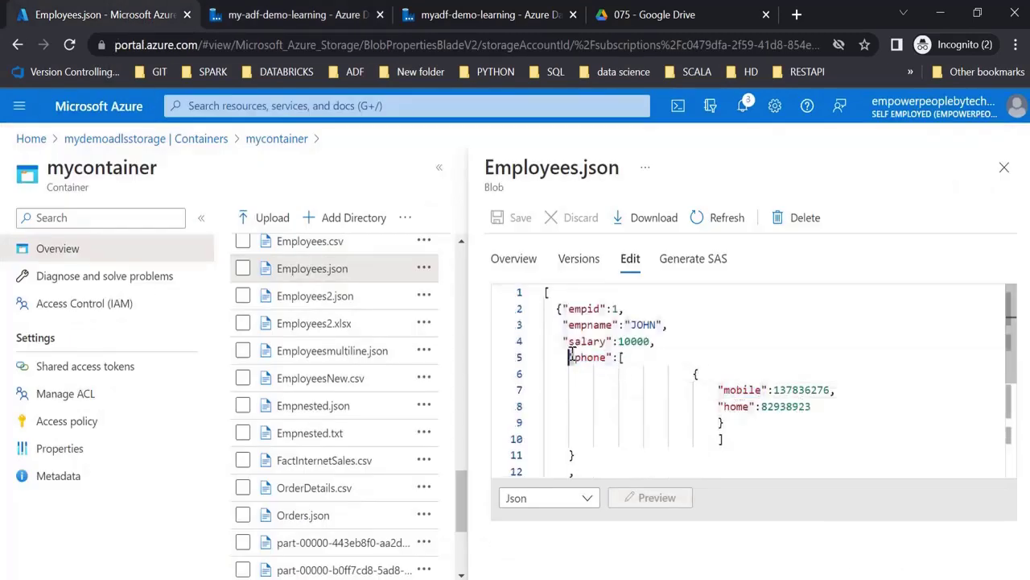
pyautogui.doubleClick(736, 406)
# Step: Back in the data flow, add an input column mapping for empid to flattenempData with the output name empid
pyautogui.hotkey('ctrl', 'Tab')
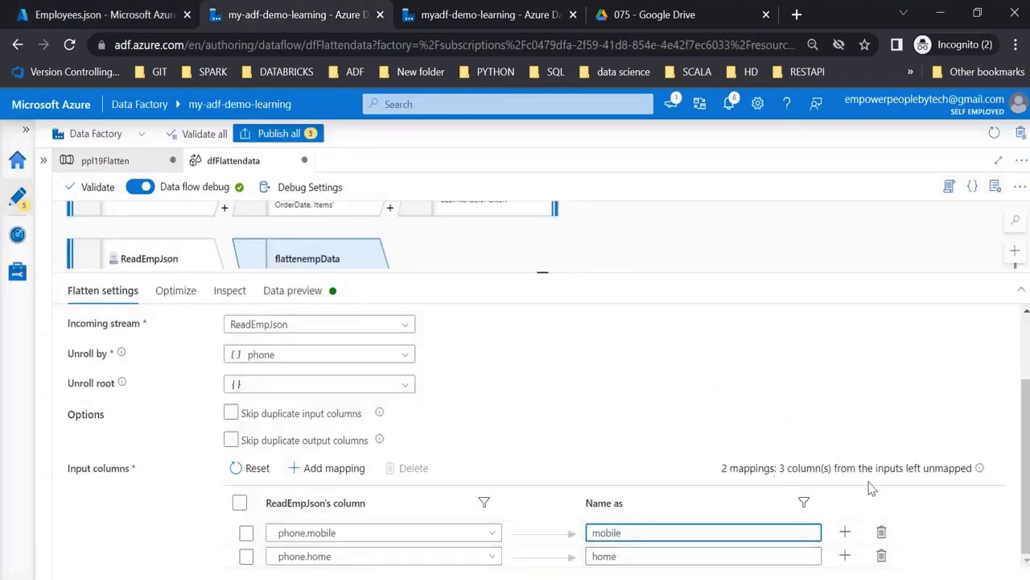
pyautogui.click(337, 473)
pyautogui.click(336, 473)
pyautogui.click(328, 489)
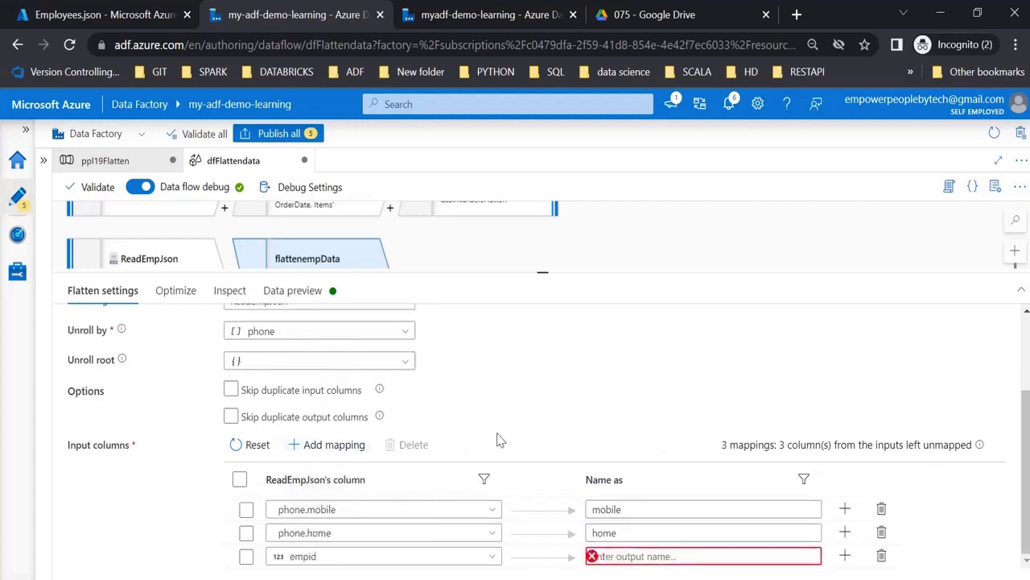
pyautogui.click(469, 557)
pyautogui.click(629, 555)
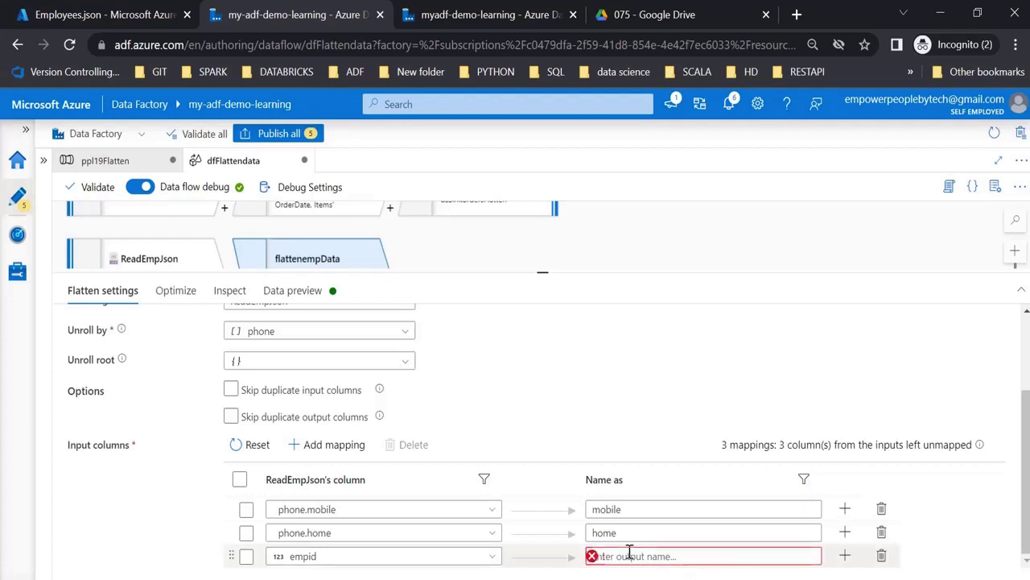
pyautogui.write('empid')
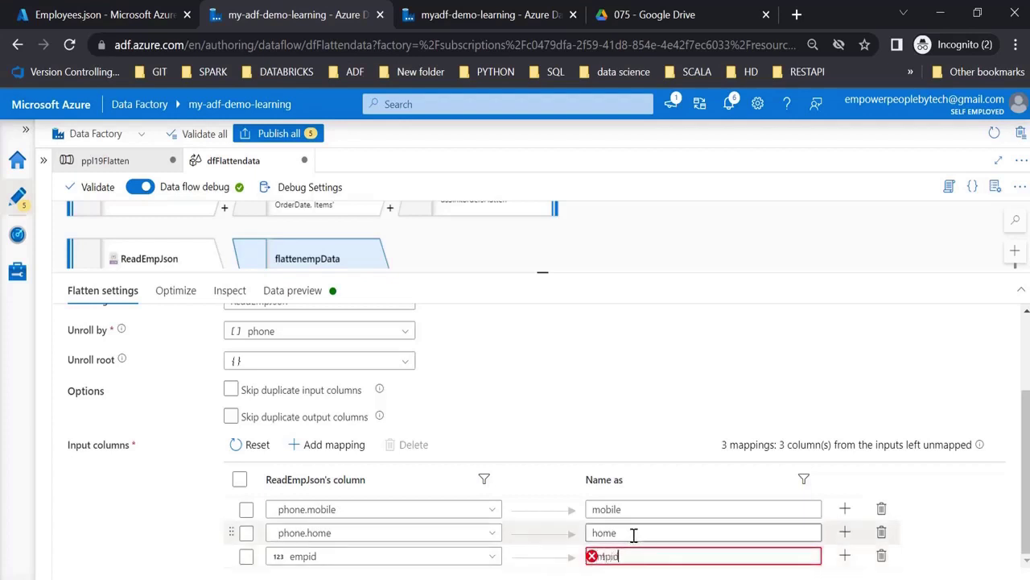
# Step: Add input column mappings to flattenempData for empname and salary, keeping the output names empname and salary
pyautogui.click(332, 445)
pyautogui.click(384, 464)
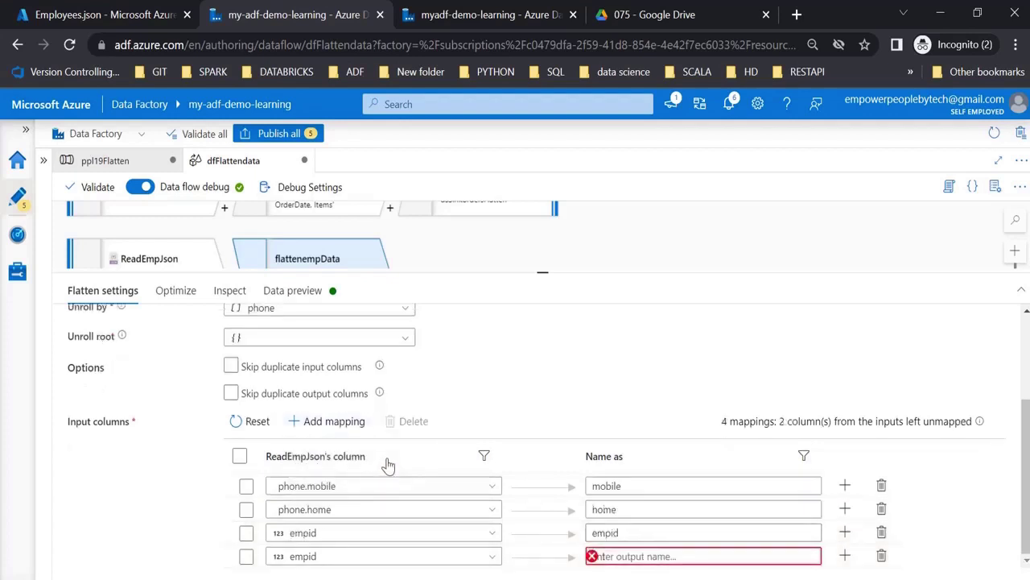
pyautogui.click(491, 556)
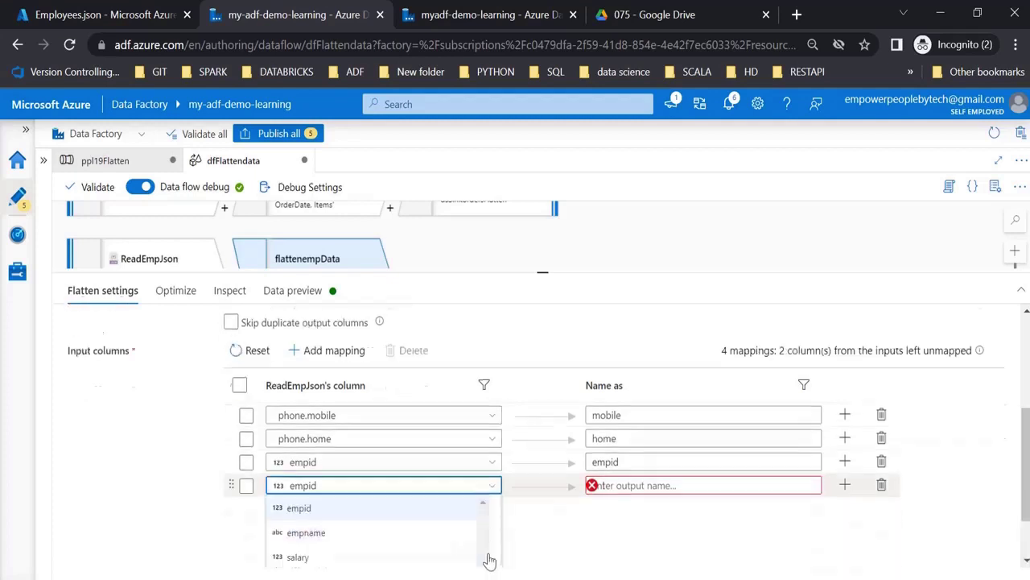
pyautogui.click(338, 460)
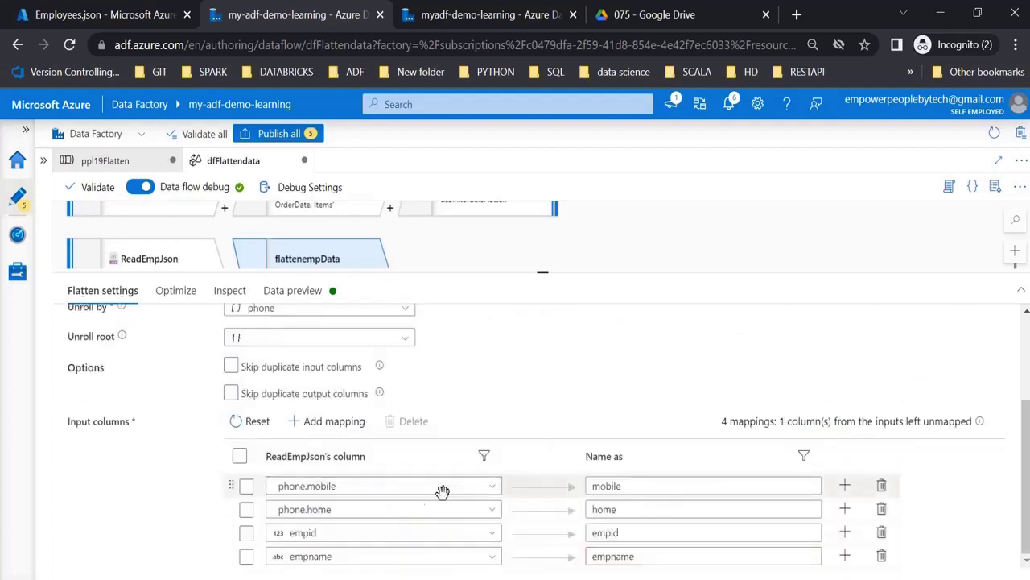
pyautogui.click(328, 427)
pyautogui.click(324, 444)
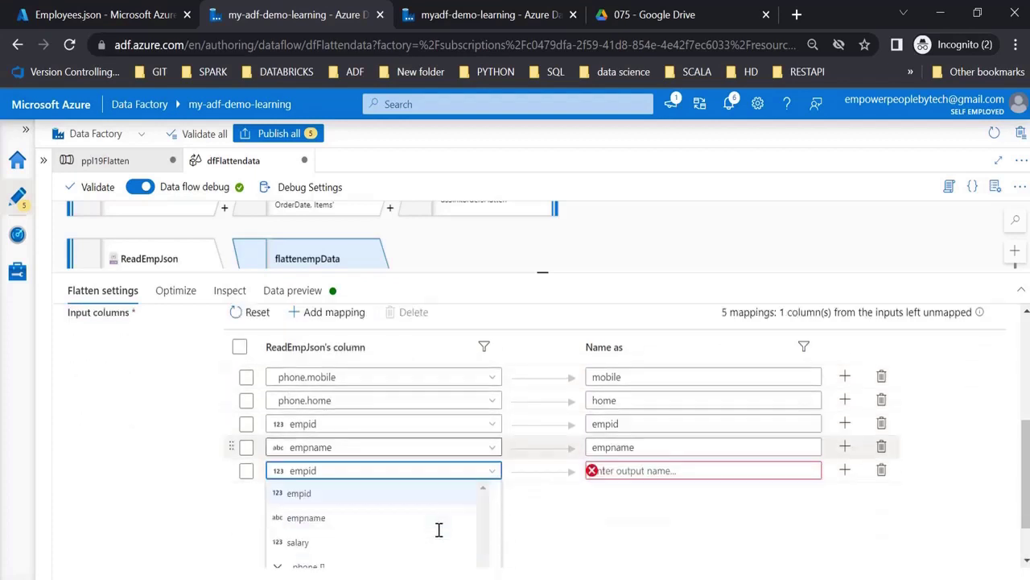
pyautogui.click(412, 552)
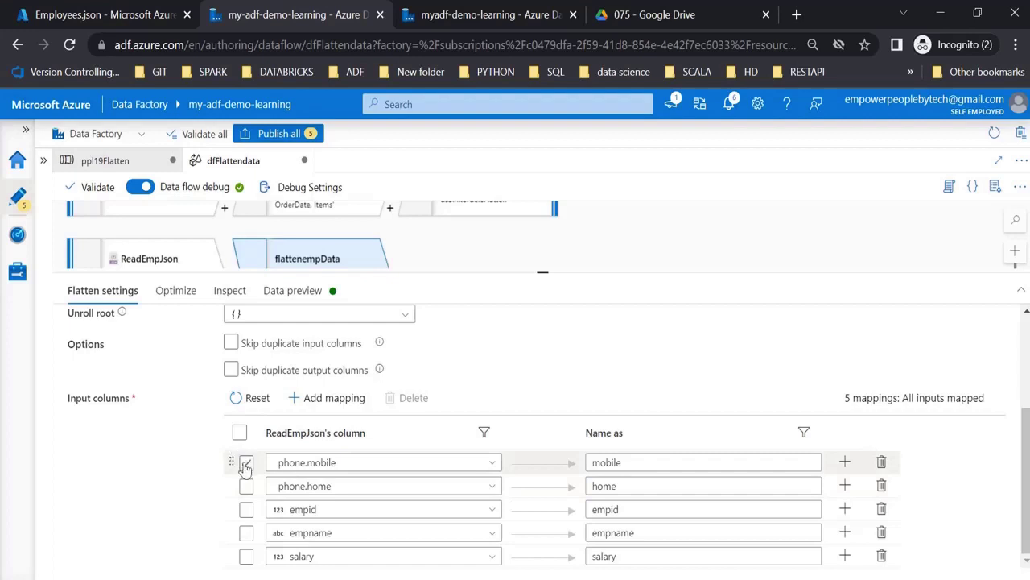
# Step: Move the phone.mobile and phone.home mappings below salary, then preview flattenempData and check the first record's mobile and home values
pyautogui.moveTo(231, 461); pyautogui.dragTo(229, 564)
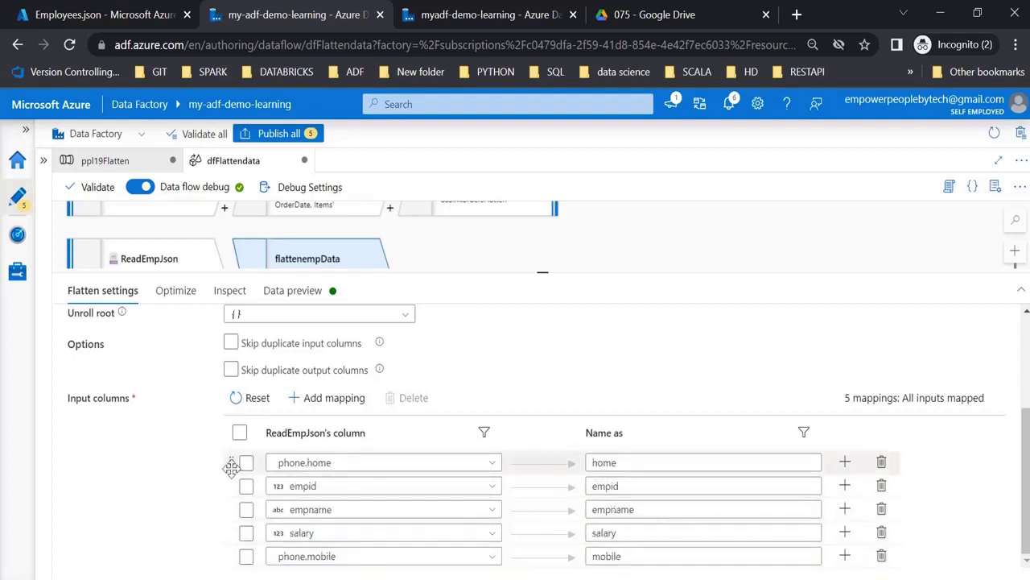
pyautogui.moveTo(232, 469); pyautogui.dragTo(230, 562)
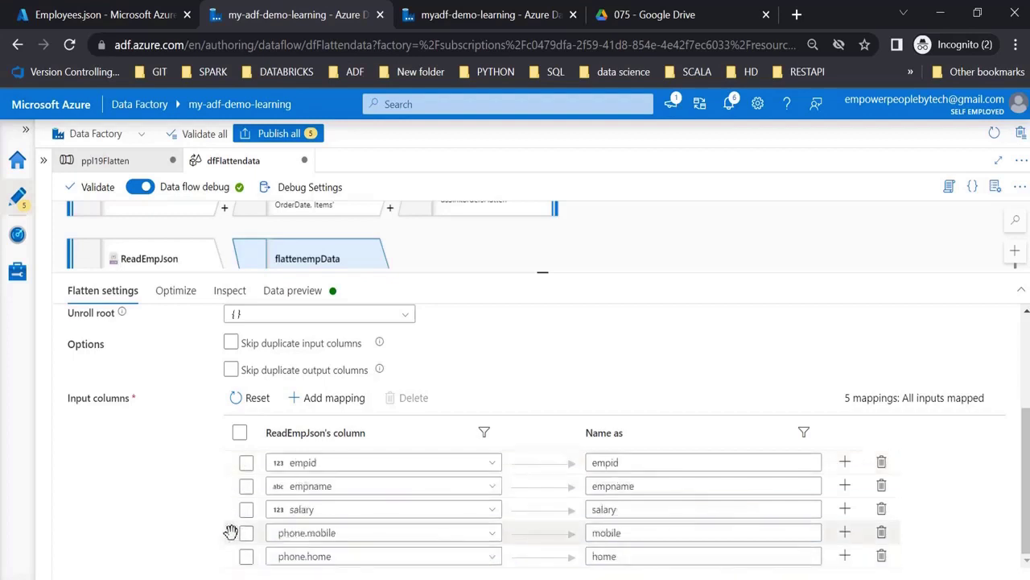
pyautogui.click(294, 291)
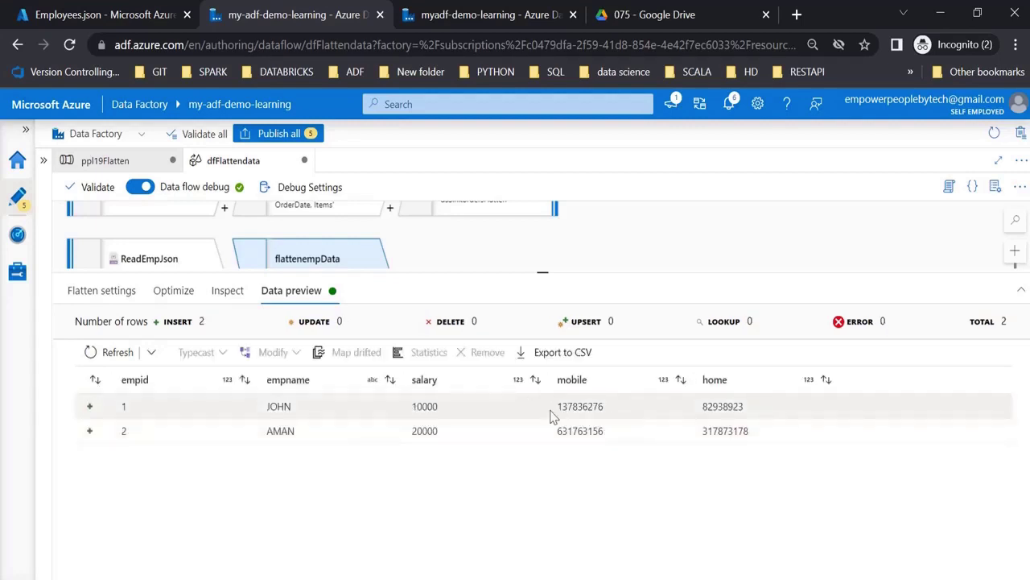
pyautogui.moveTo(550, 415); pyautogui.dragTo(747, 409)
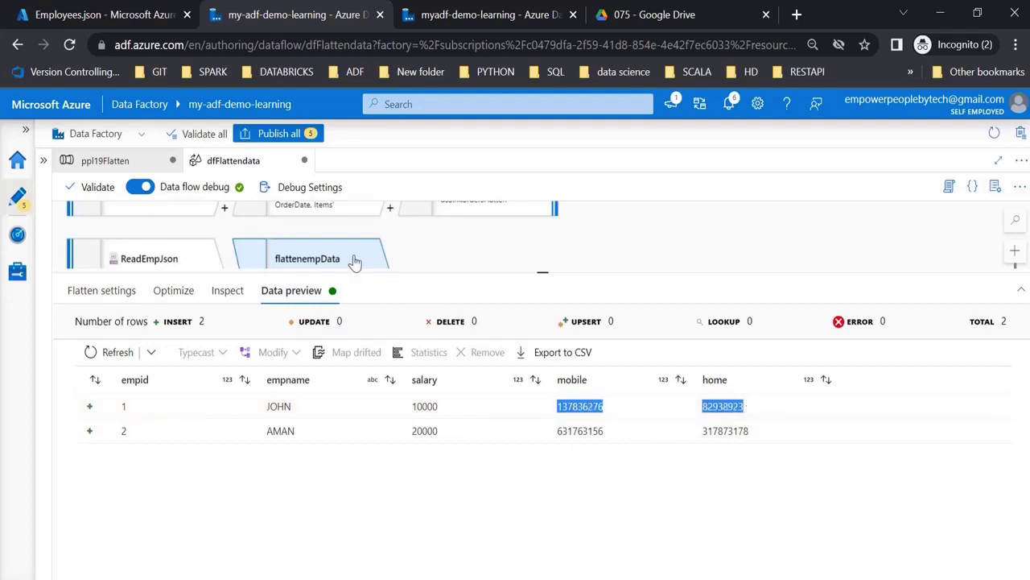
# Step: Add a sink after flattenempData and name its output stream sinkEmpData
pyautogui.moveTo(543, 272); pyautogui.dragTo(534, 361)
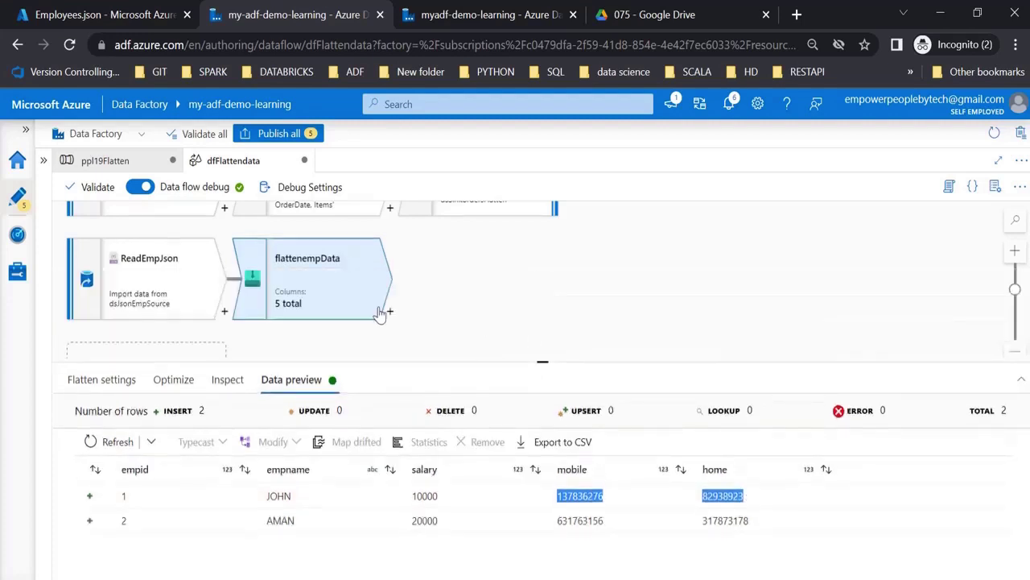
pyautogui.click(389, 311)
pyautogui.scroll(-10, 510, 384)
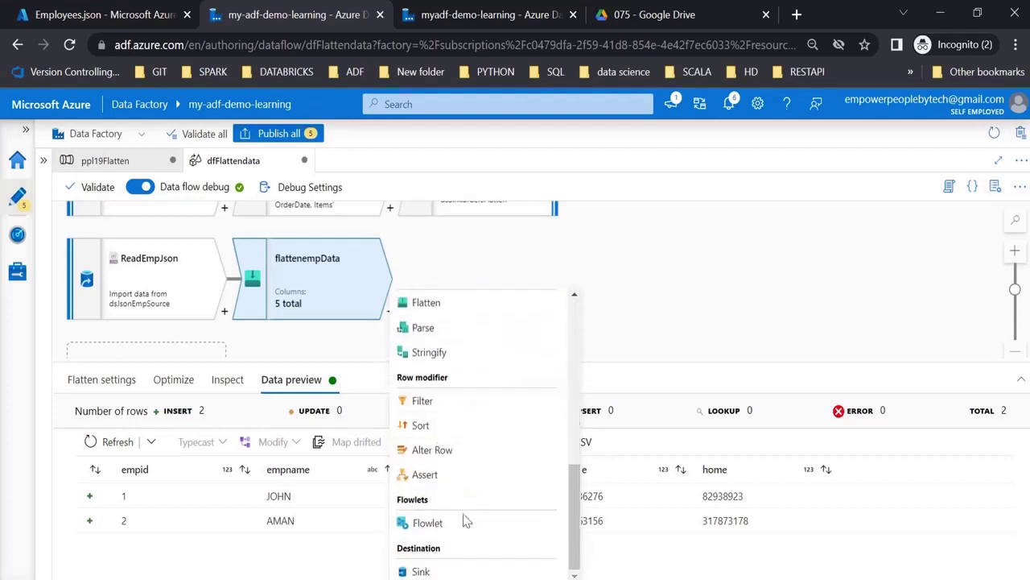
pyautogui.click(456, 568)
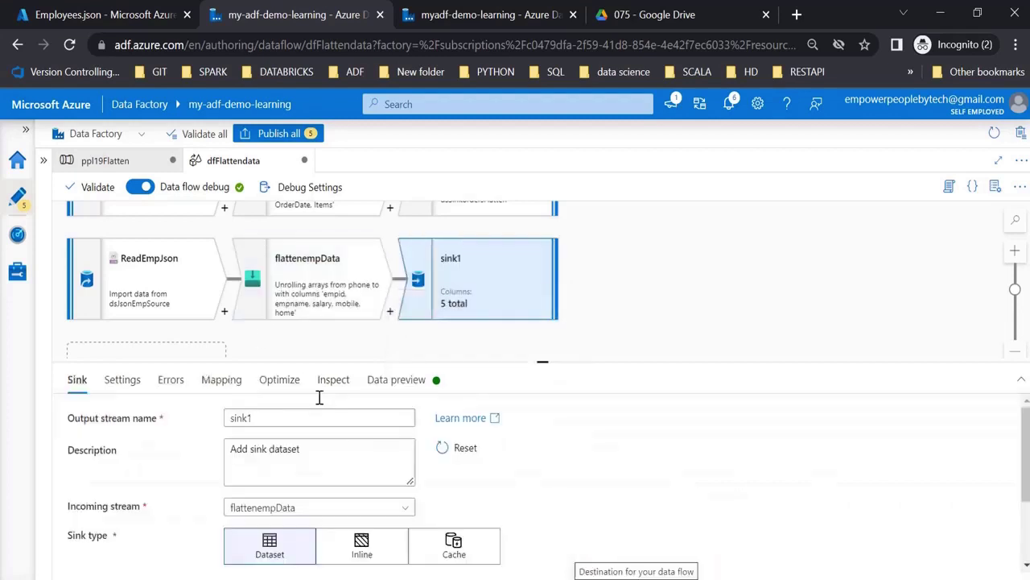
pyautogui.click(297, 417)
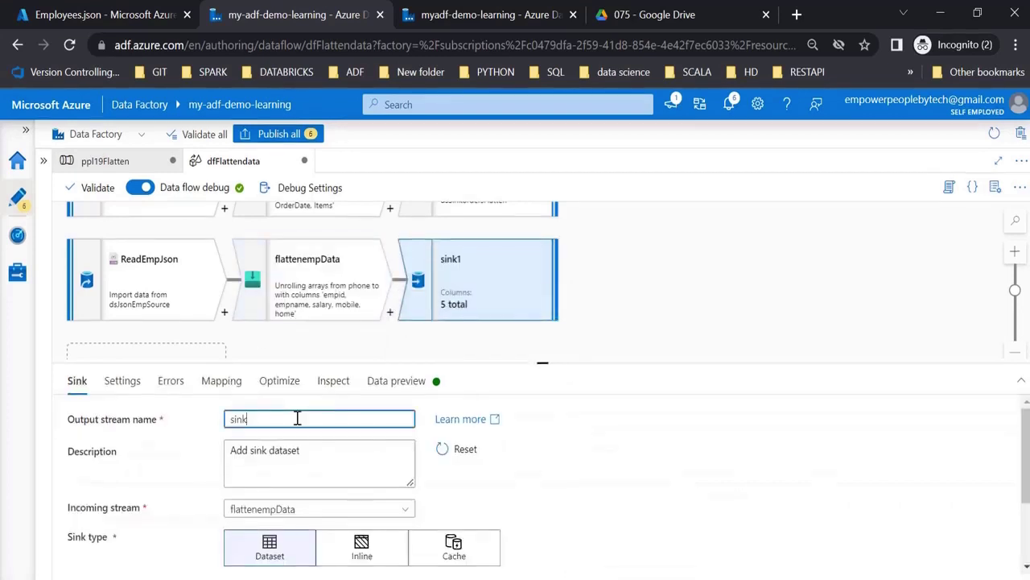
pyautogui.write('EmpData')
# Step: Create a new Azure Data Lake Storage Gen2 dataset in DelimitedText format for the sink and name it dsEmpflatten
pyautogui.scroll(-2, 298, 418)
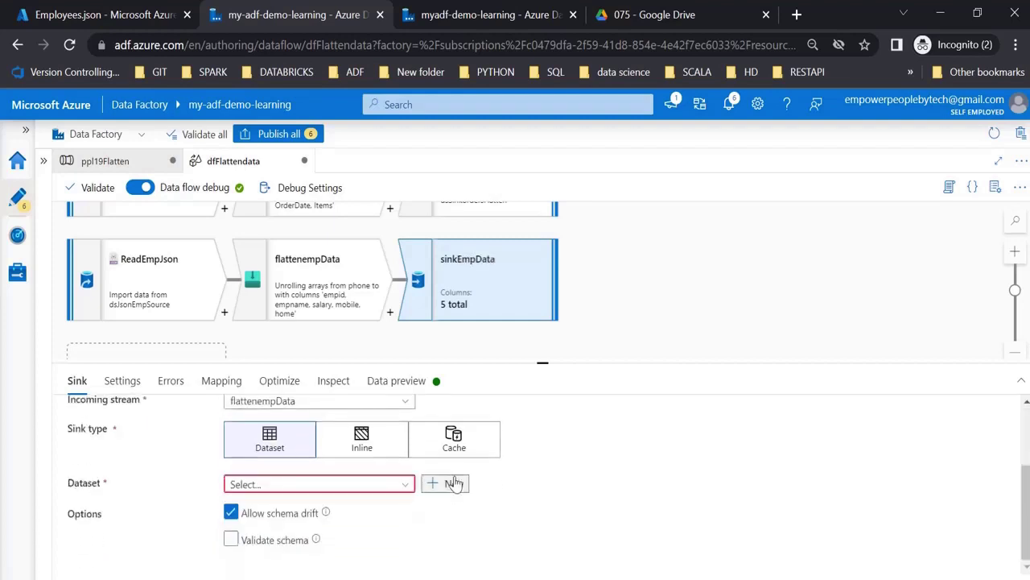
pyautogui.click(454, 483)
pyautogui.write('data')
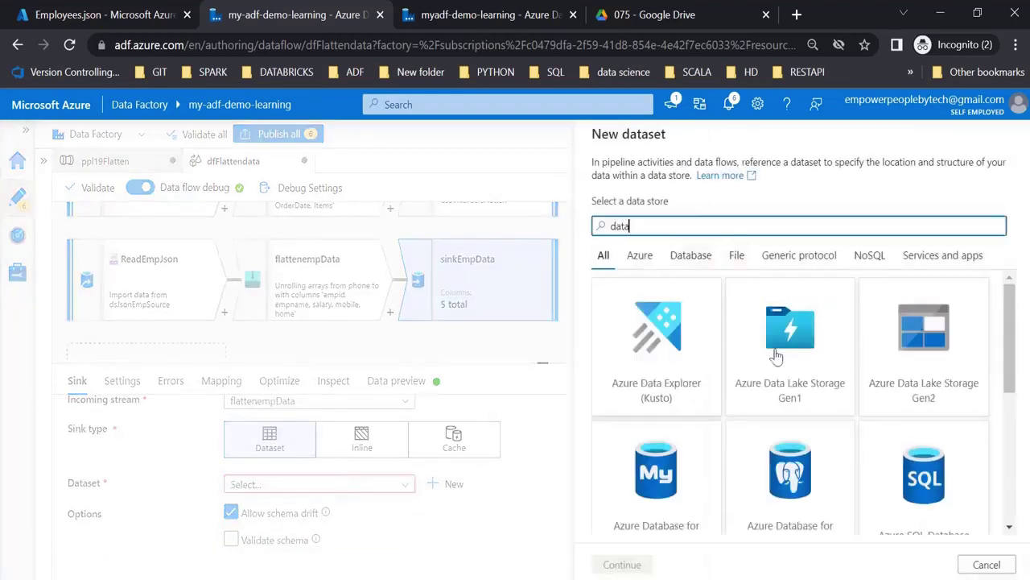
pyautogui.doubleClick(907, 354)
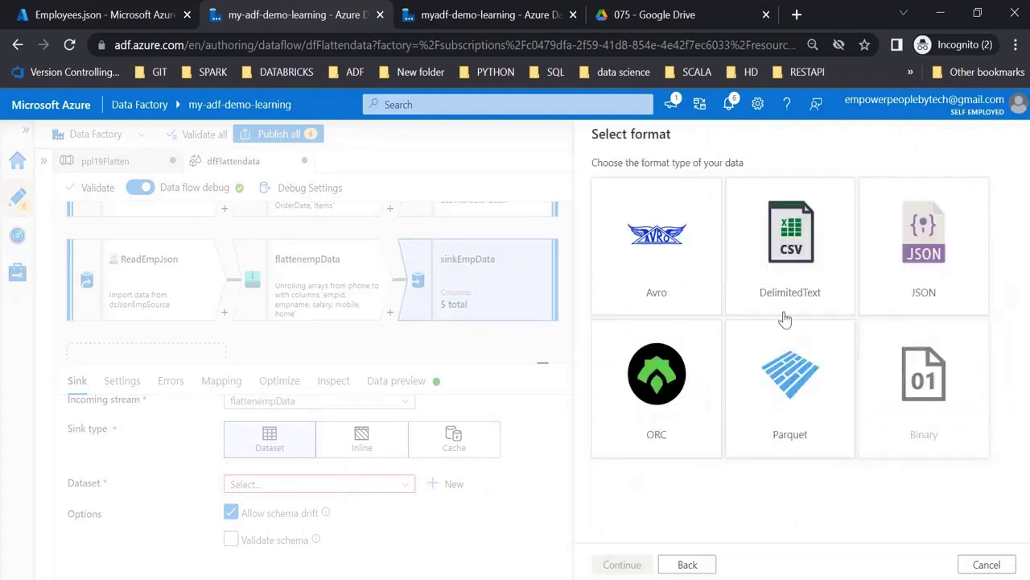
pyautogui.doubleClick(809, 246)
pyautogui.hotkey('ctrl', 'a')
pyautogui.write('ds')
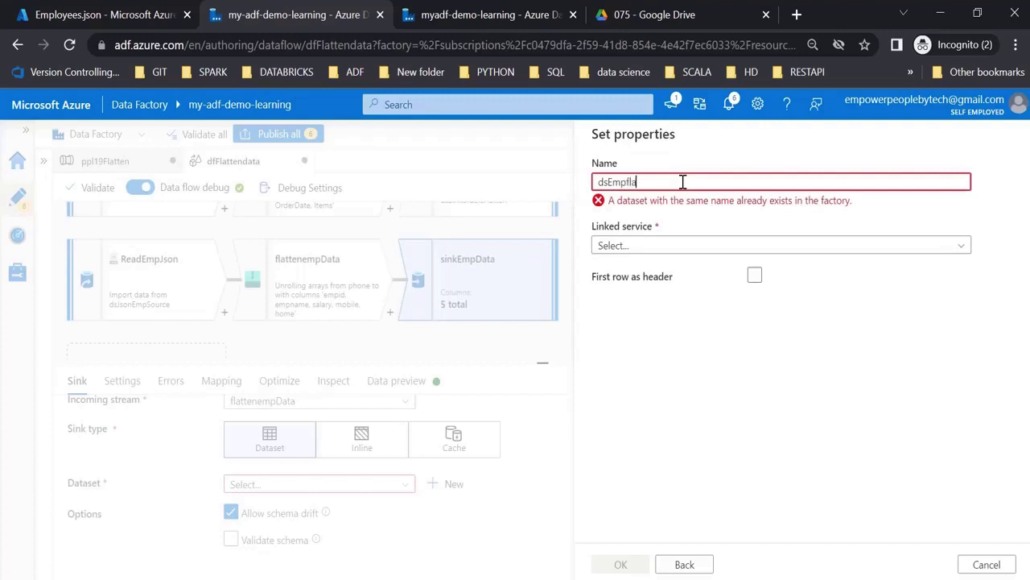
pyautogui.write('Empflatten')
# Step: Configure dsEmpflatten with linked service myADLSconn, path mycontainer/75 and first row as header, and create the dataset
pyautogui.click(688, 231)
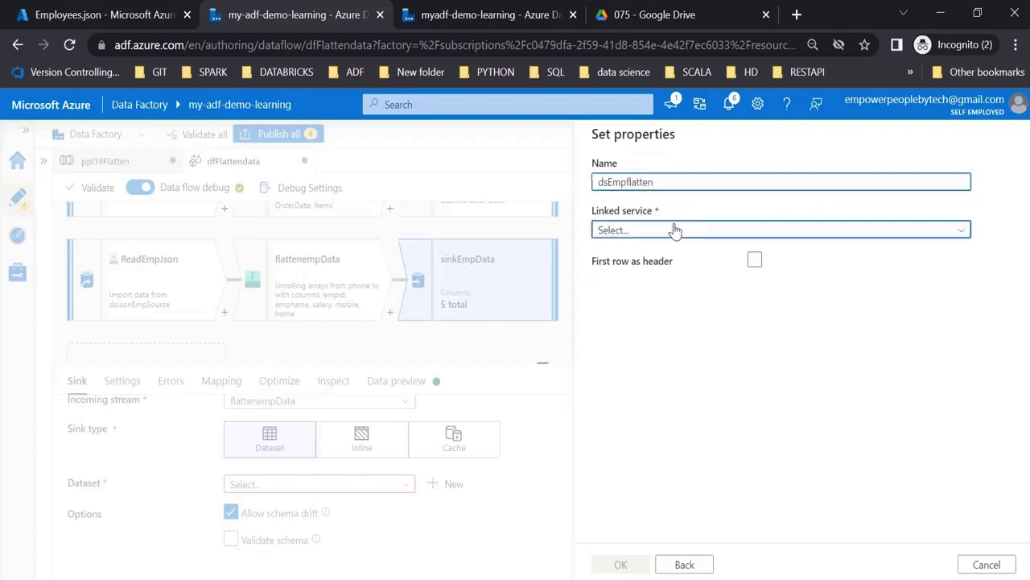
pyautogui.click(686, 328)
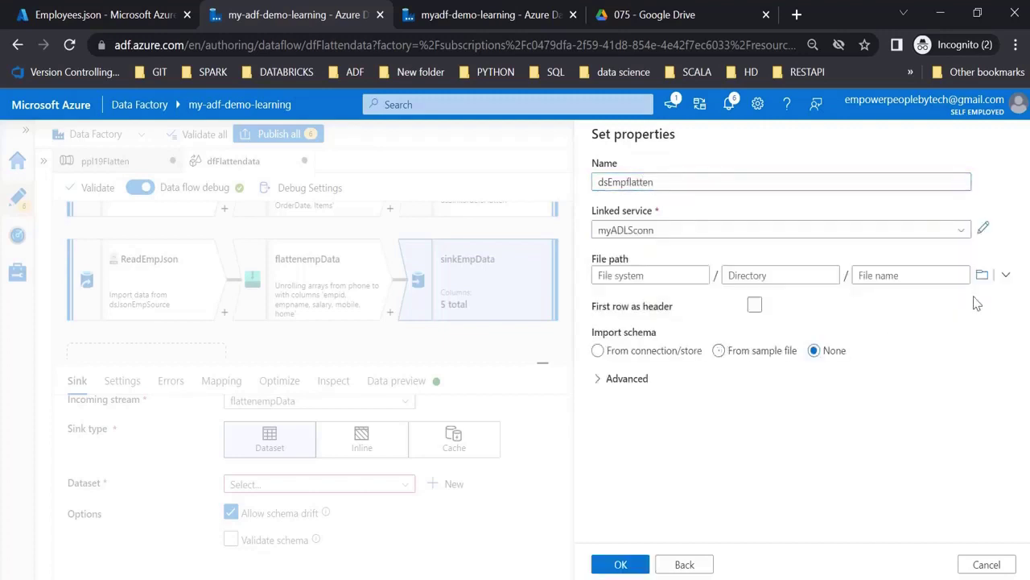
pyautogui.click(982, 277)
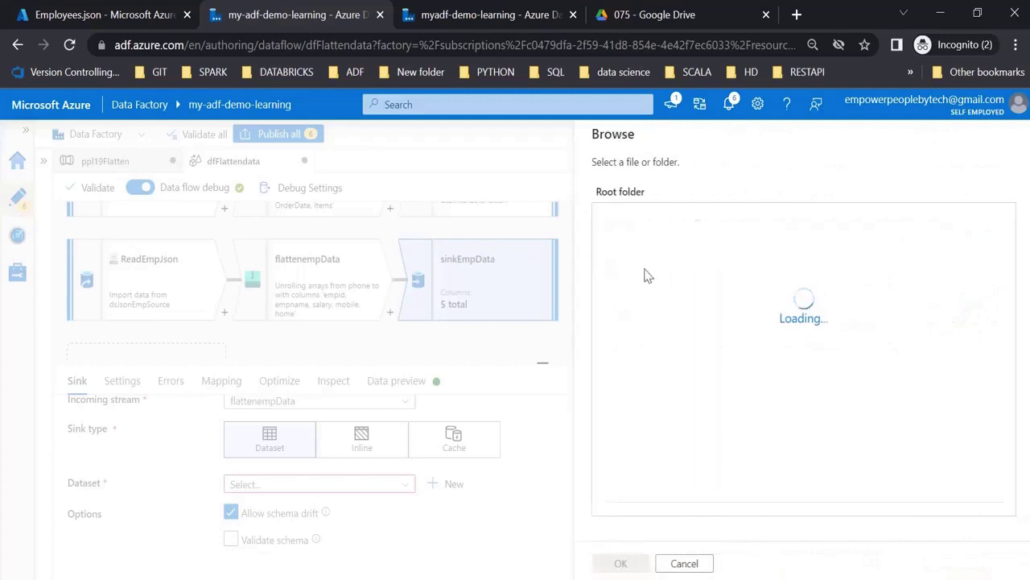
pyautogui.click(642, 244)
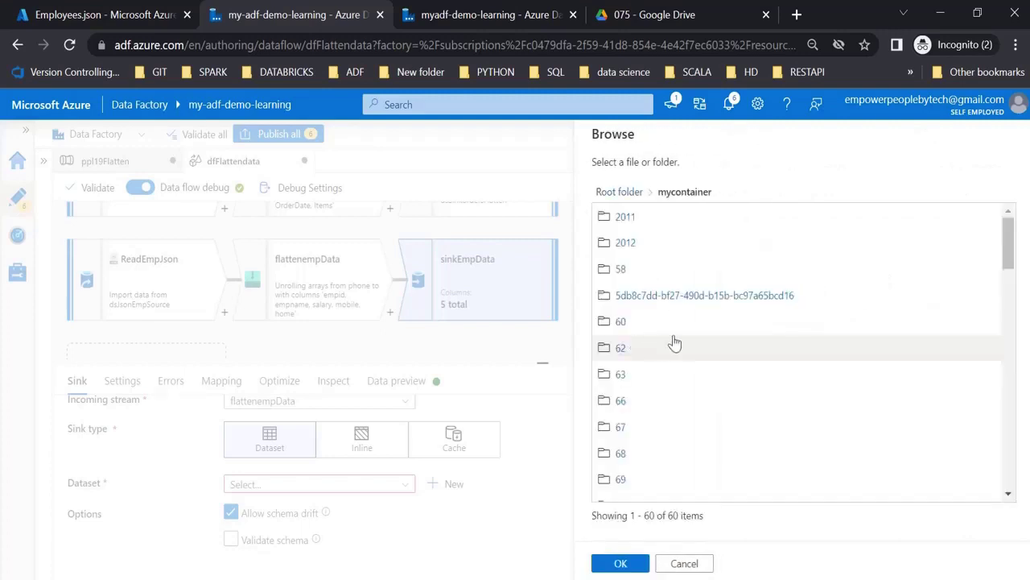
pyautogui.scroll(-5, 677, 342)
pyautogui.scroll(2, 644, 334)
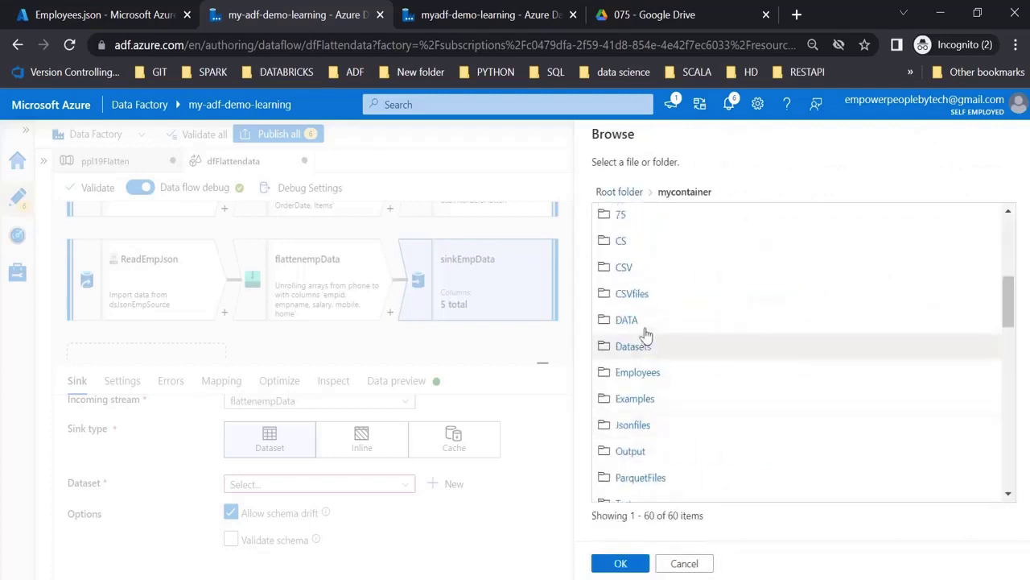
pyautogui.click(621, 216)
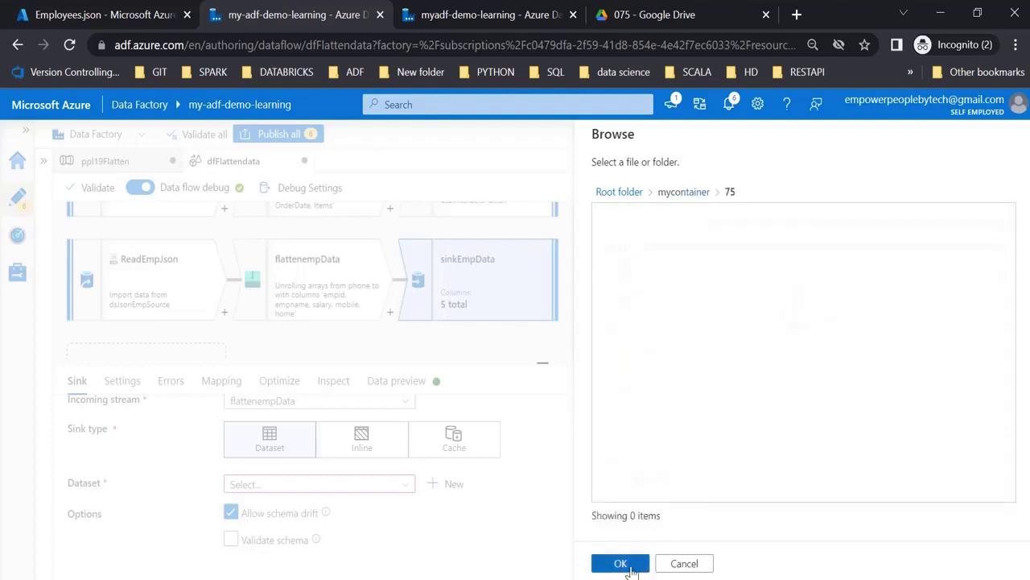
pyautogui.click(621, 563)
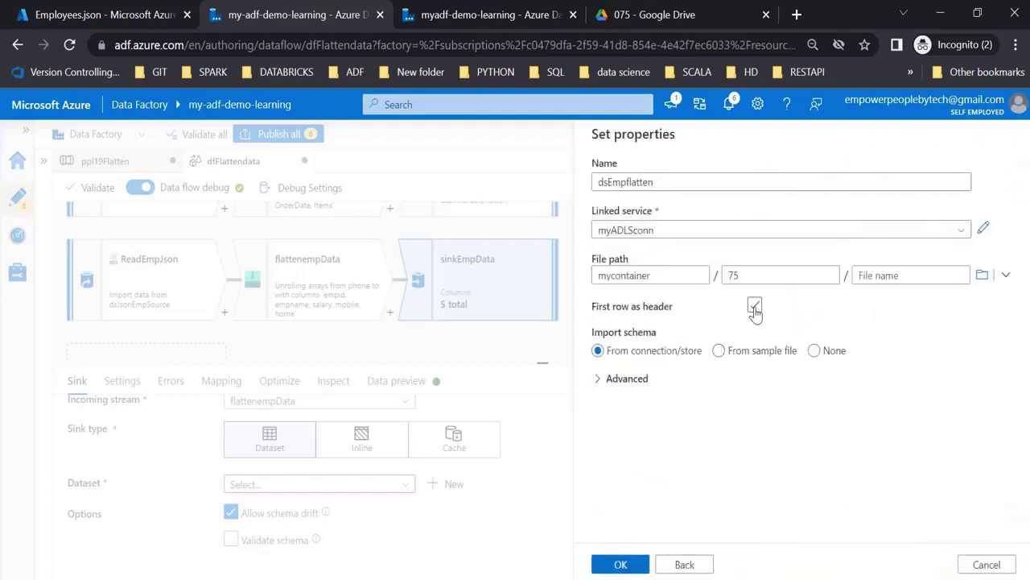
pyautogui.click(755, 305)
pyautogui.click(631, 558)
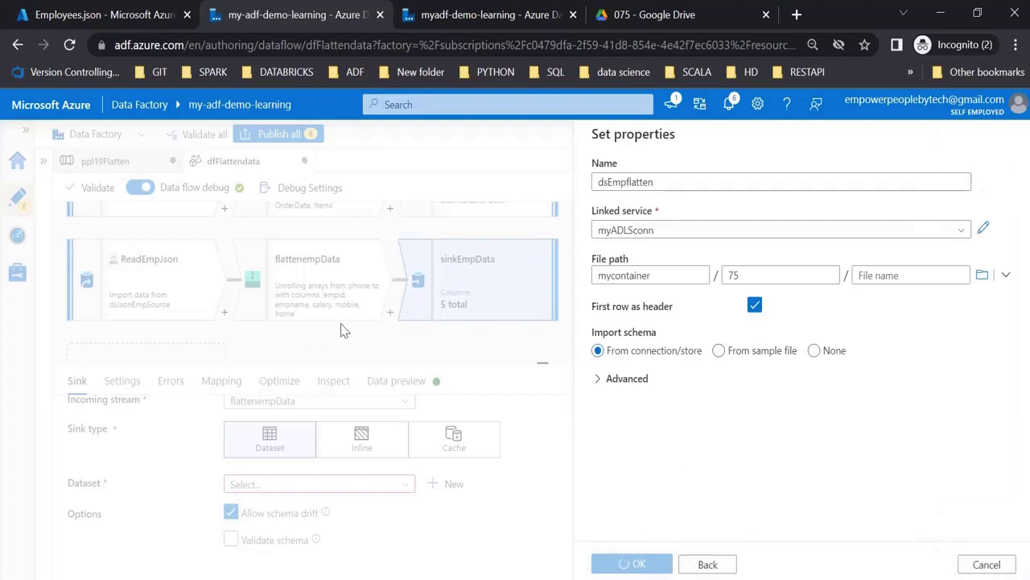
# Step: Go to the ppl19Flatten pipeline and start a debug run
pyautogui.moveTo(662, 272); pyautogui.dragTo(655, 315)
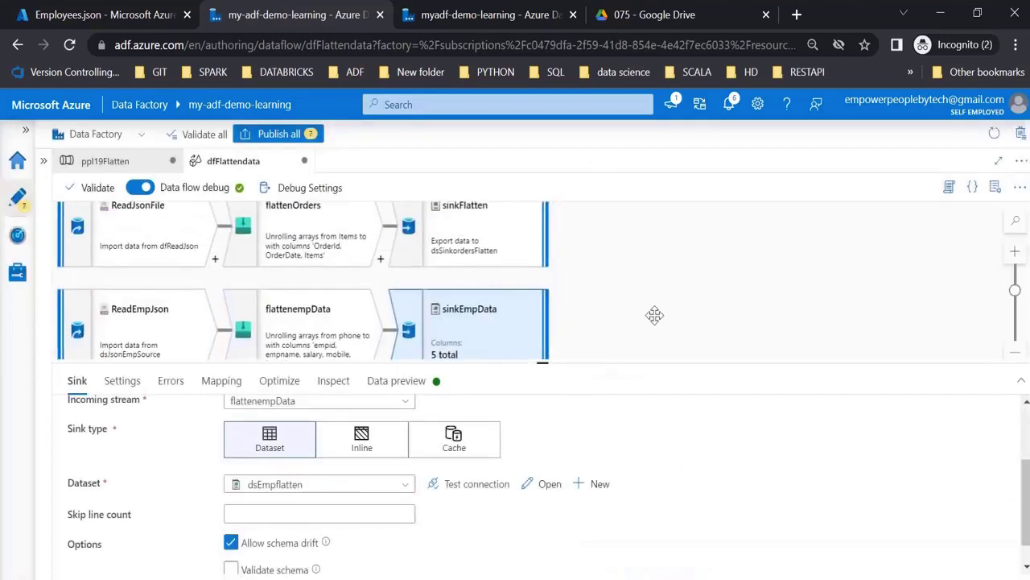
pyautogui.click(106, 161)
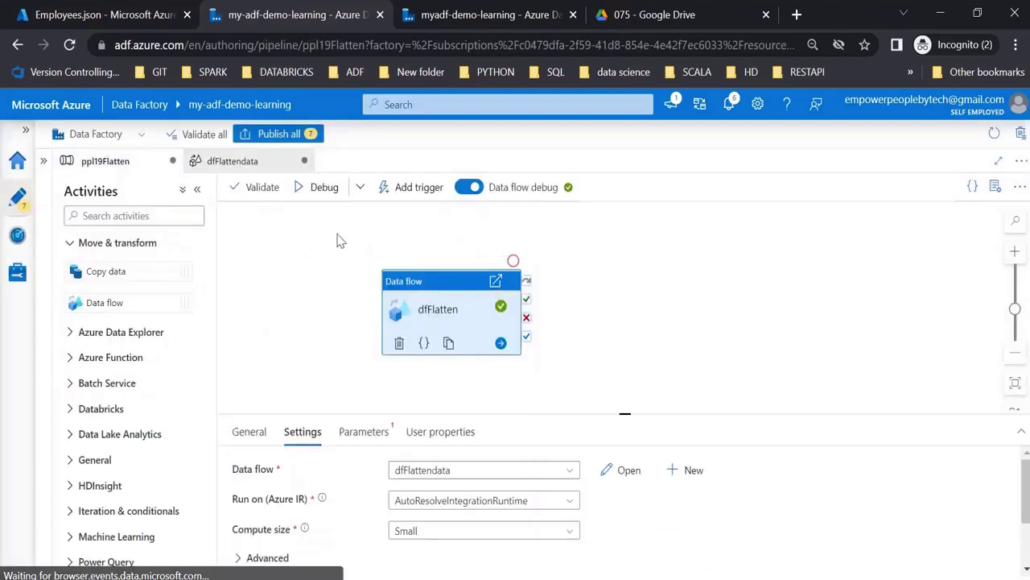
pyautogui.click(318, 186)
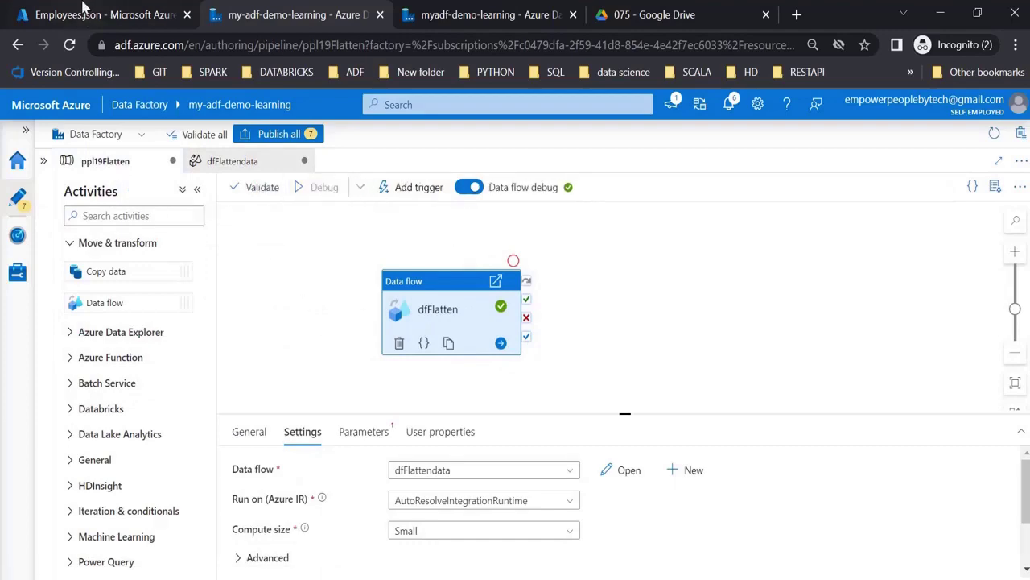
# Step: Switch to the Azure portal, close Employees.json and open folder 75 in mycontainer
pyautogui.click(84, 9)
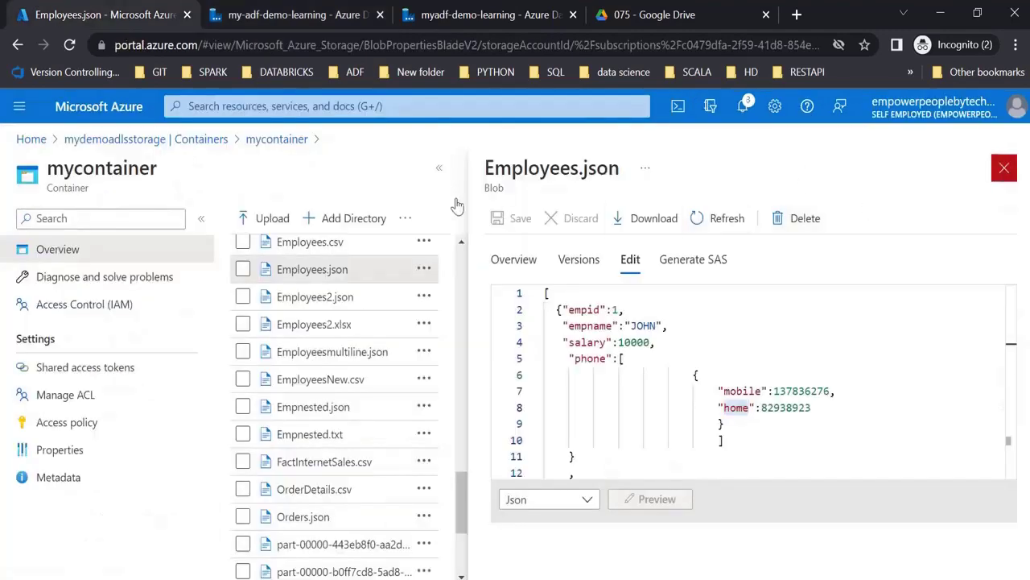
pyautogui.press('Escape')
pyautogui.scroll(10, 333, 327)
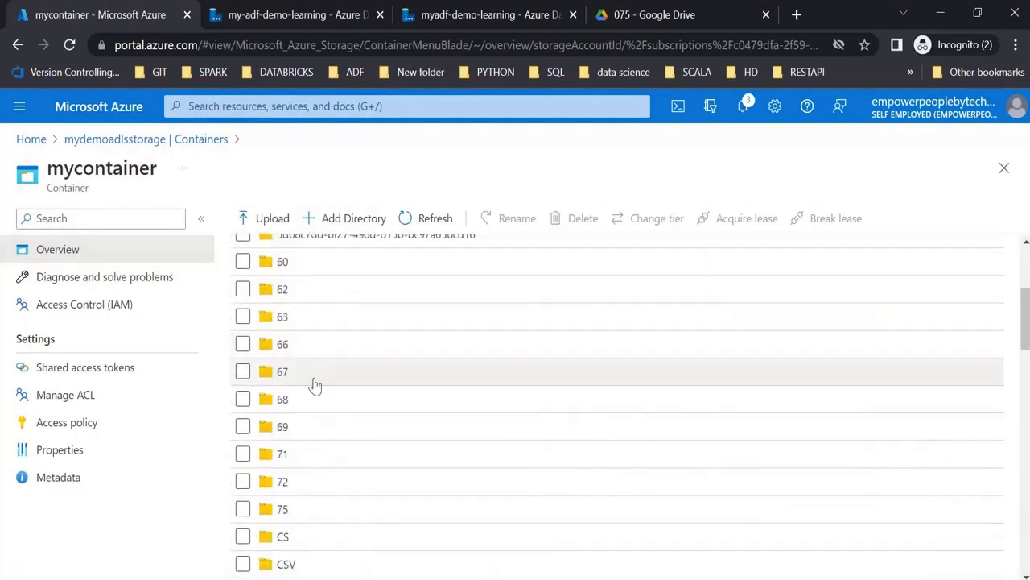
pyautogui.click(284, 509)
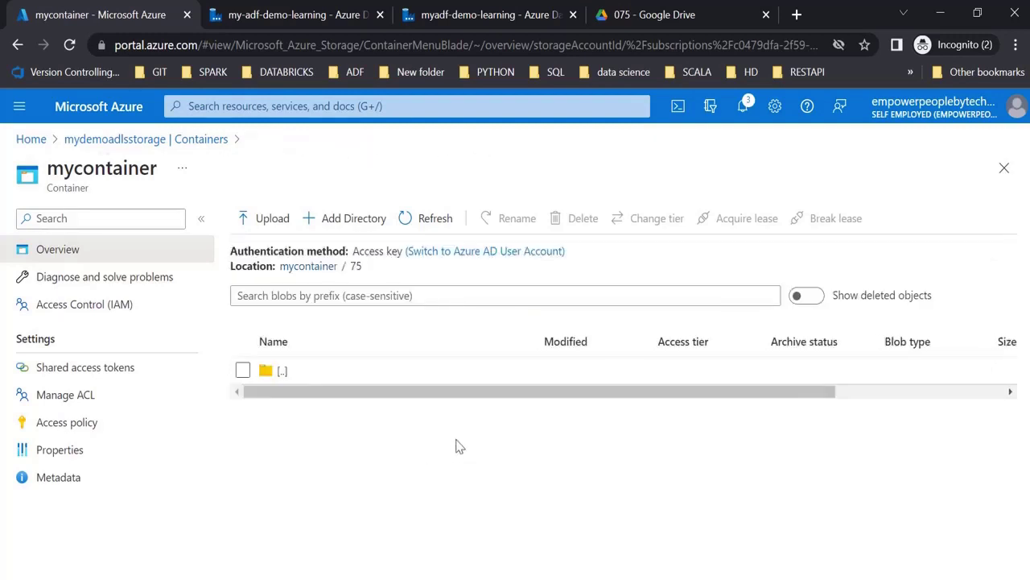
# Step: Return to the ppl19Flatten pipeline and refresh the status of its debug run
pyautogui.click(265, 14)
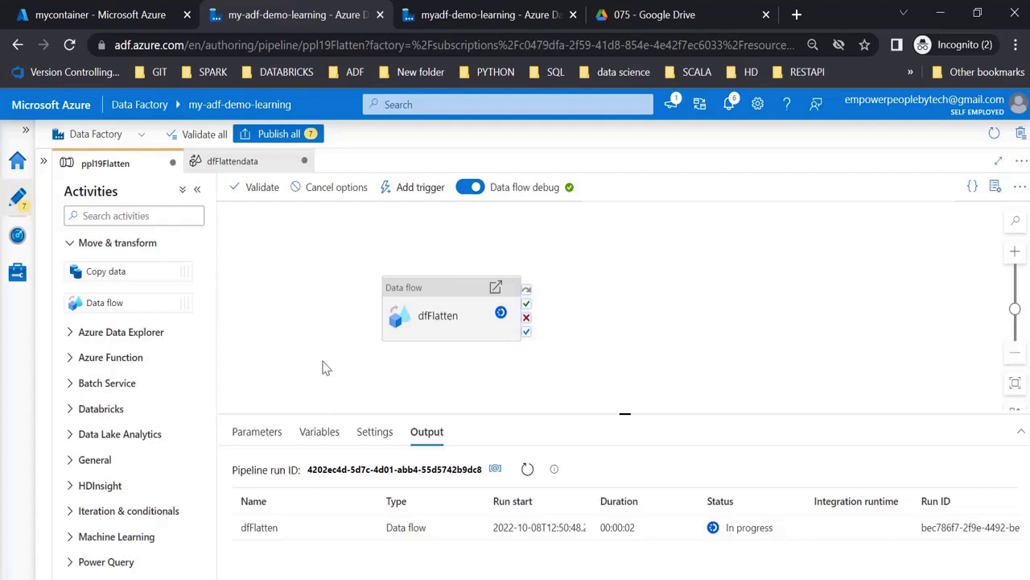
pyautogui.click(527, 471)
pyautogui.click(528, 470)
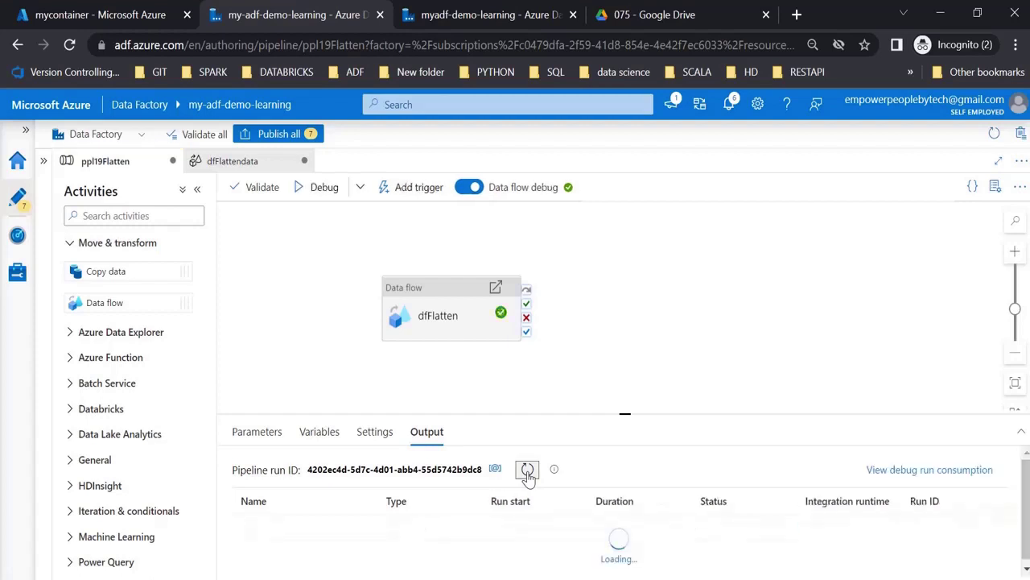
# Step: Refresh folder 75 in the Azure portal, view the contents of both part-00000 output files, and return to the pipeline
pyautogui.click(110, 16)
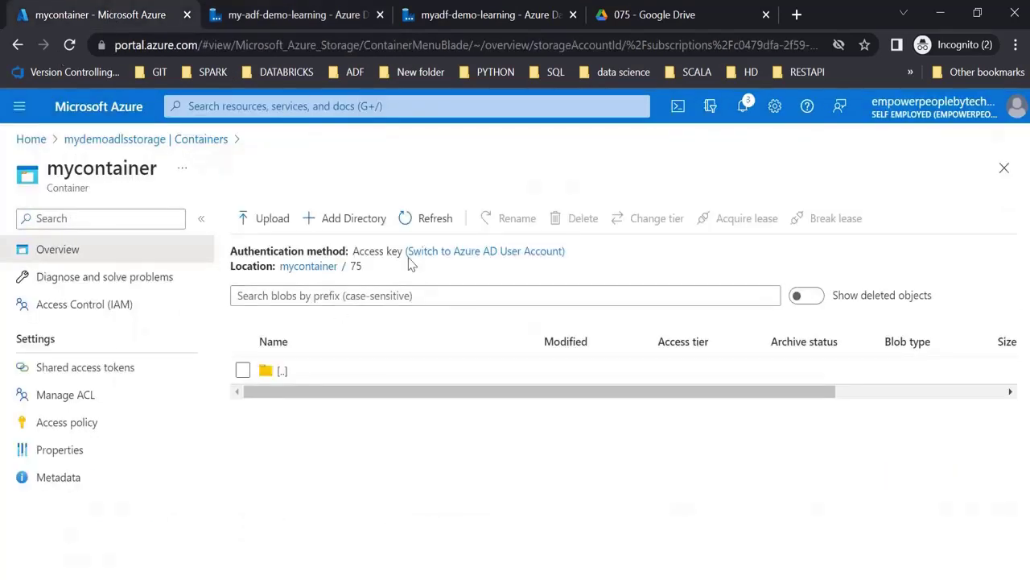
pyautogui.click(431, 219)
pyautogui.click(397, 407)
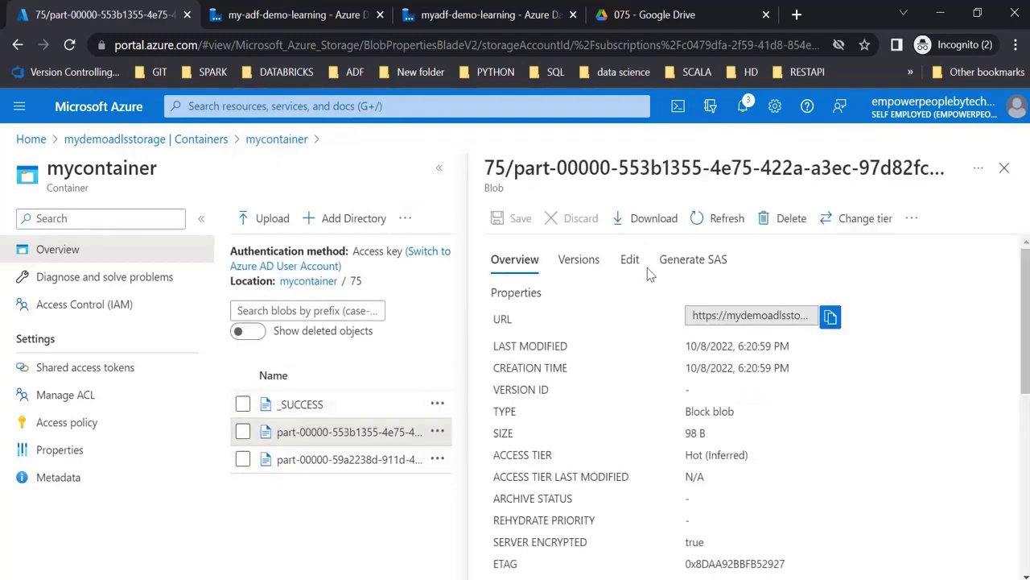
pyautogui.click(631, 260)
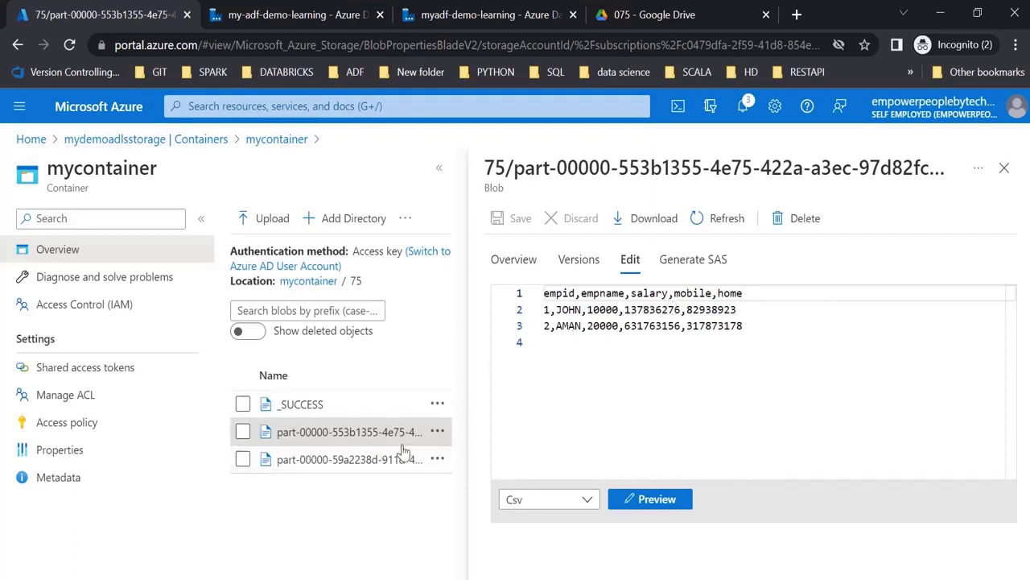
pyautogui.click(336, 458)
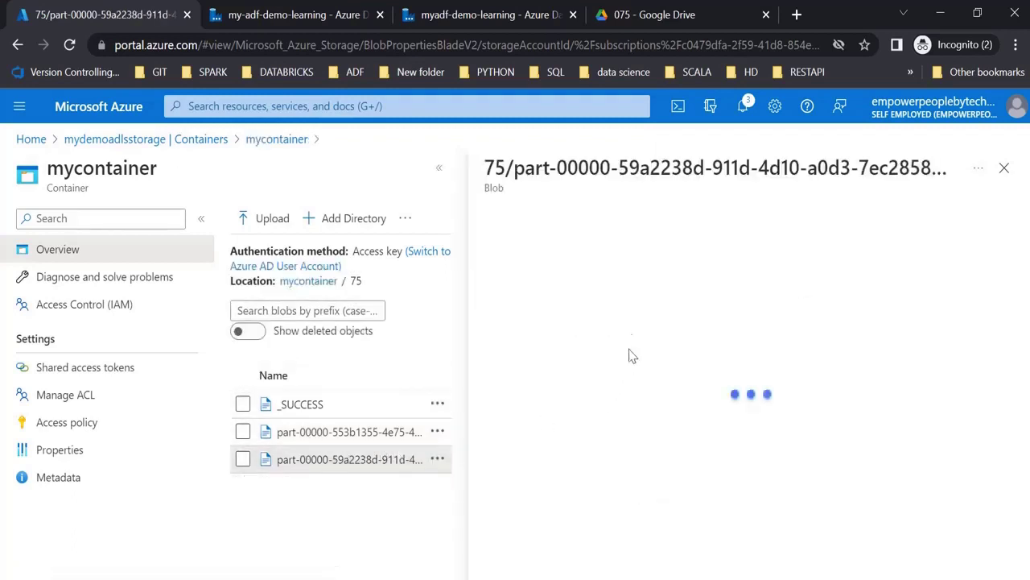
pyautogui.click(629, 259)
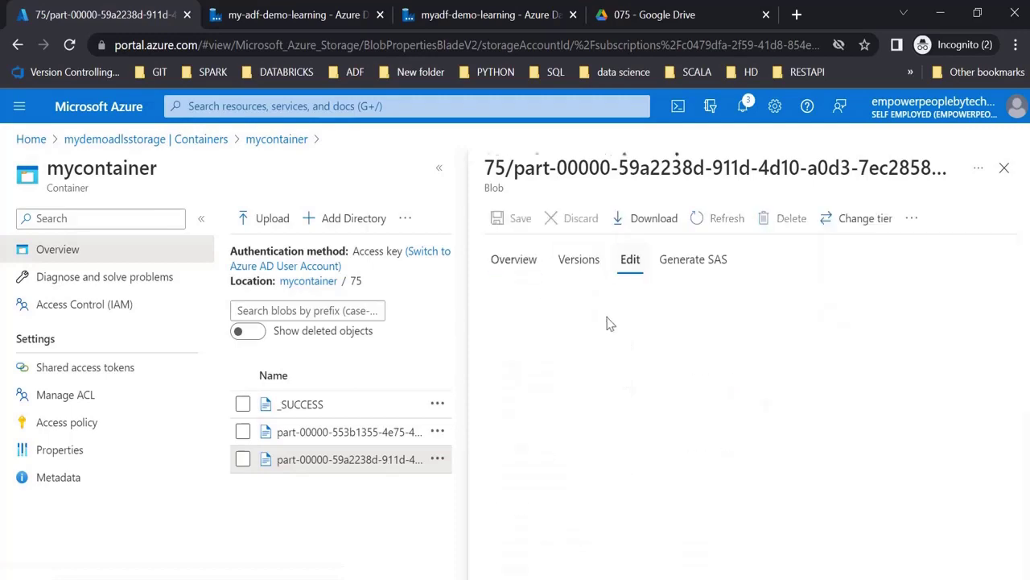
pyautogui.click(1004, 167)
pyautogui.click(294, 14)
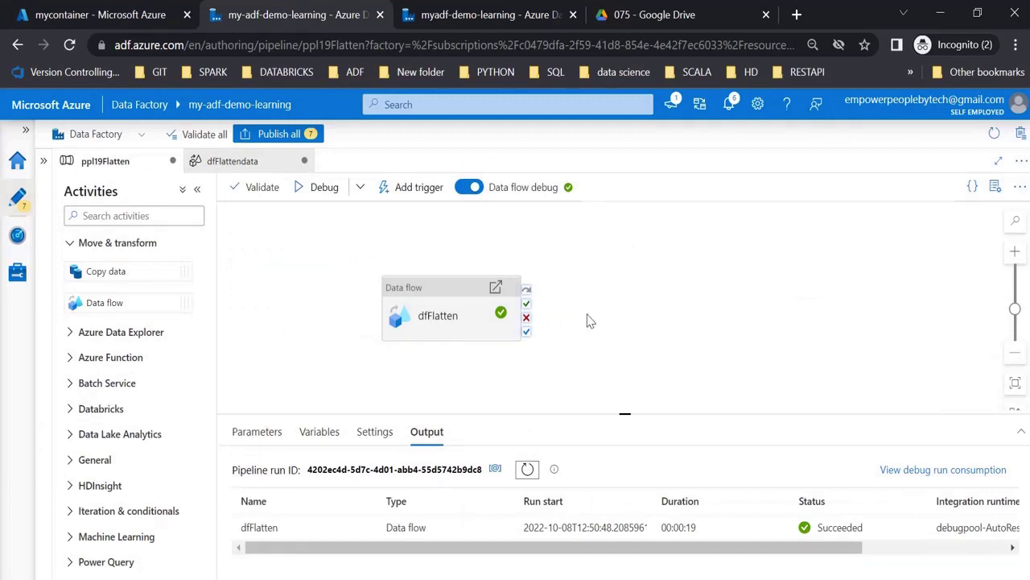